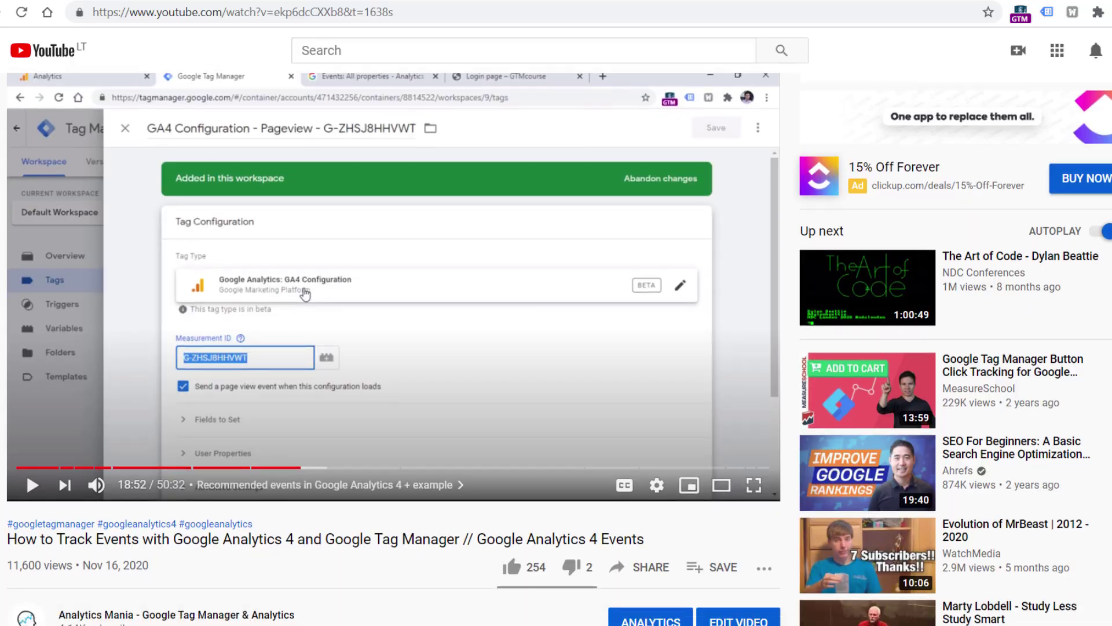
- Look over the YouTube page of the Google Analytics 4 event tracking video and bring up the Analytics Help article on events
scroll(306, 134, "down", 3)
scroll(305, 134, "down", 4)
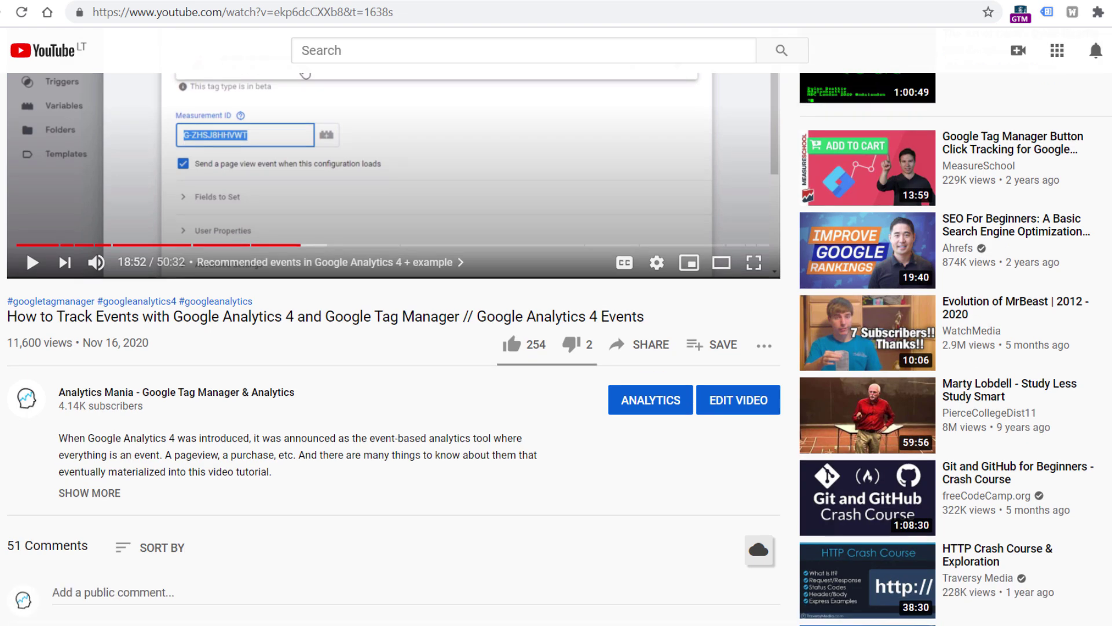
scroll(306, 134, "down", 1)
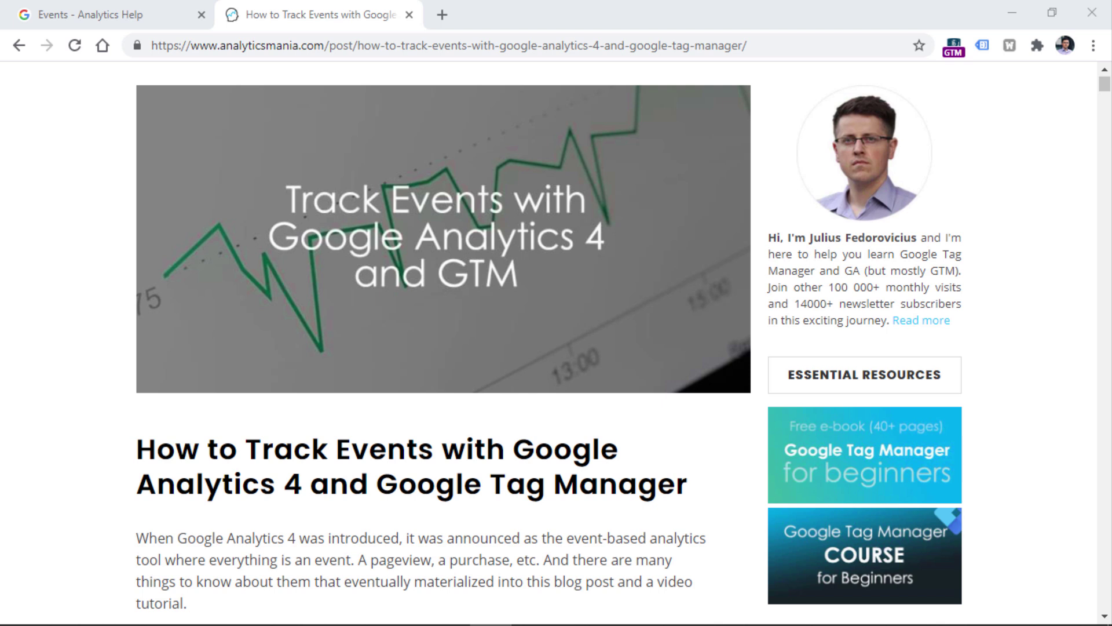
left_click(134, 6)
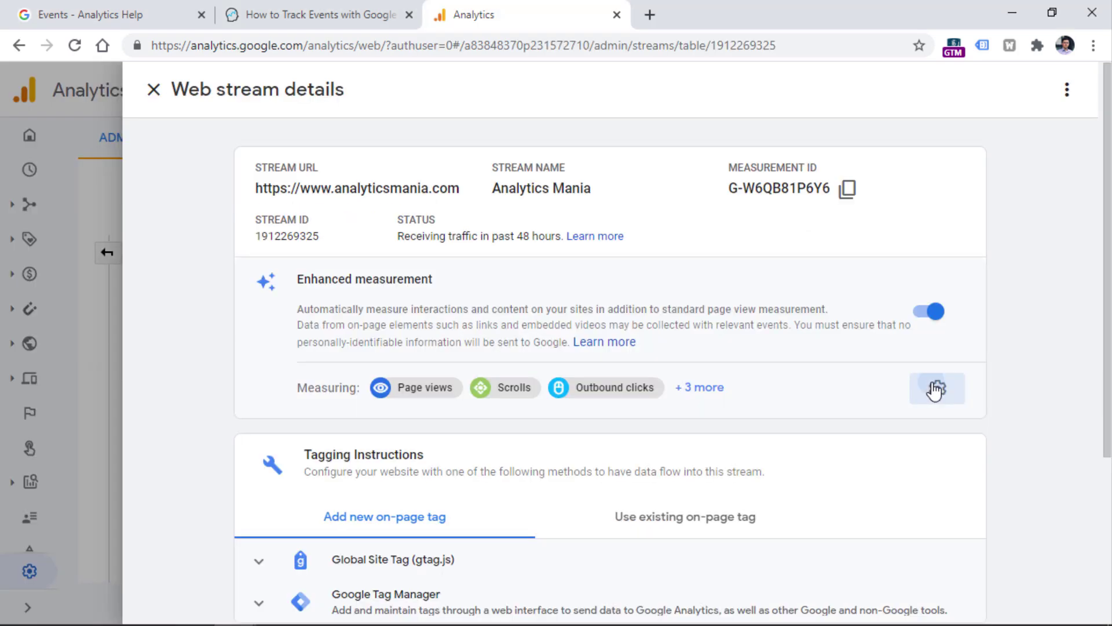
- Review the Enhanced measurement settings of the Analytics Mania web stream and close the stream details
left_click(936, 387)
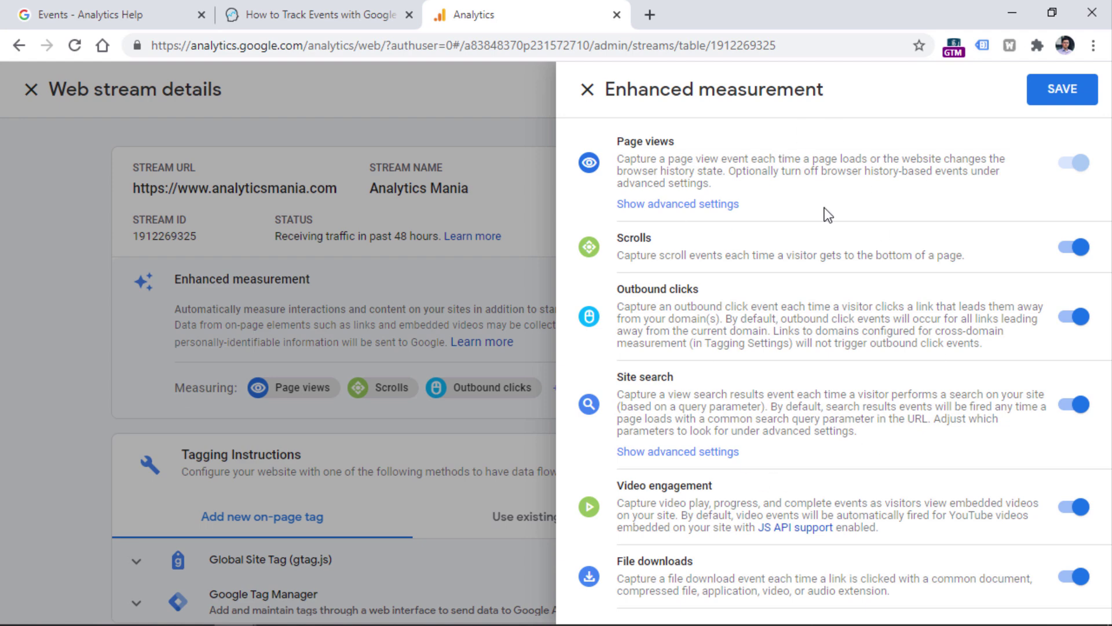
left_click(373, 124)
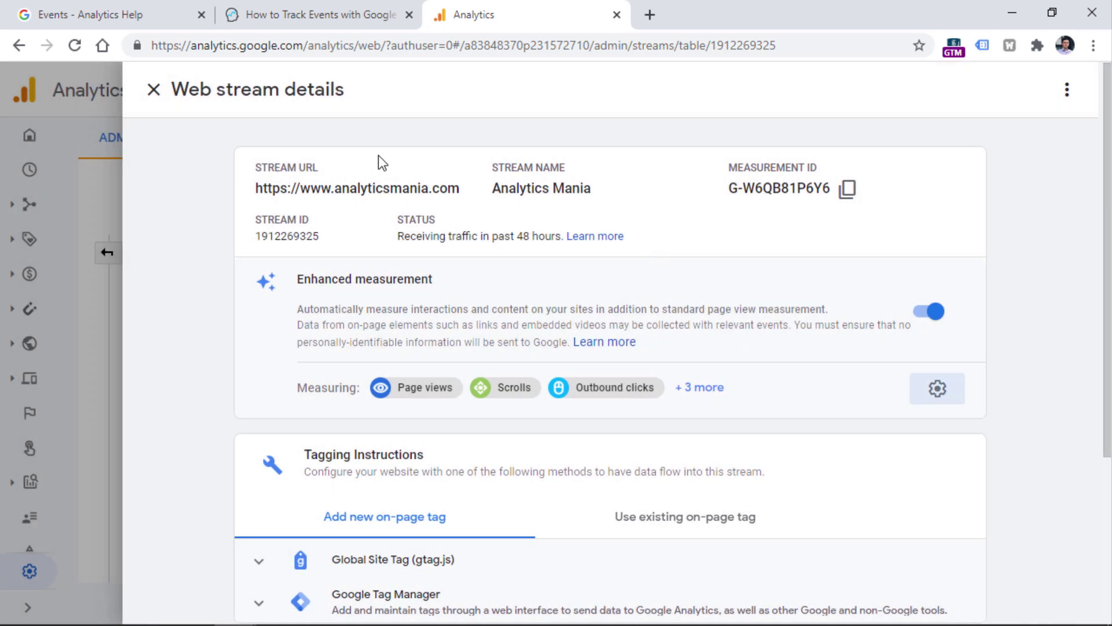
left_click(154, 90)
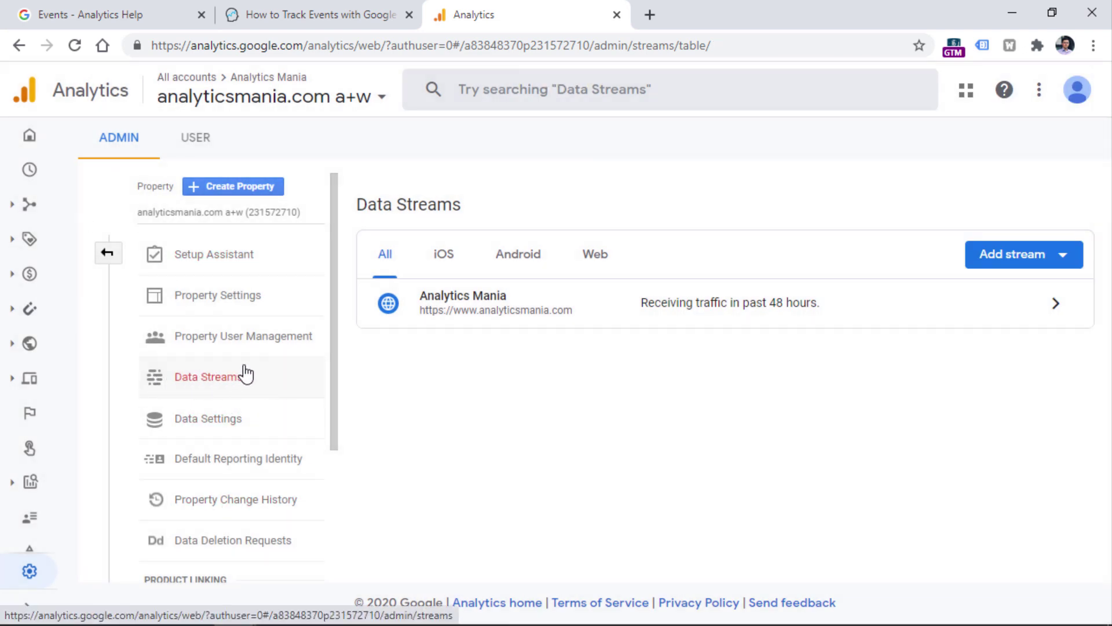
key("ctrl+1")
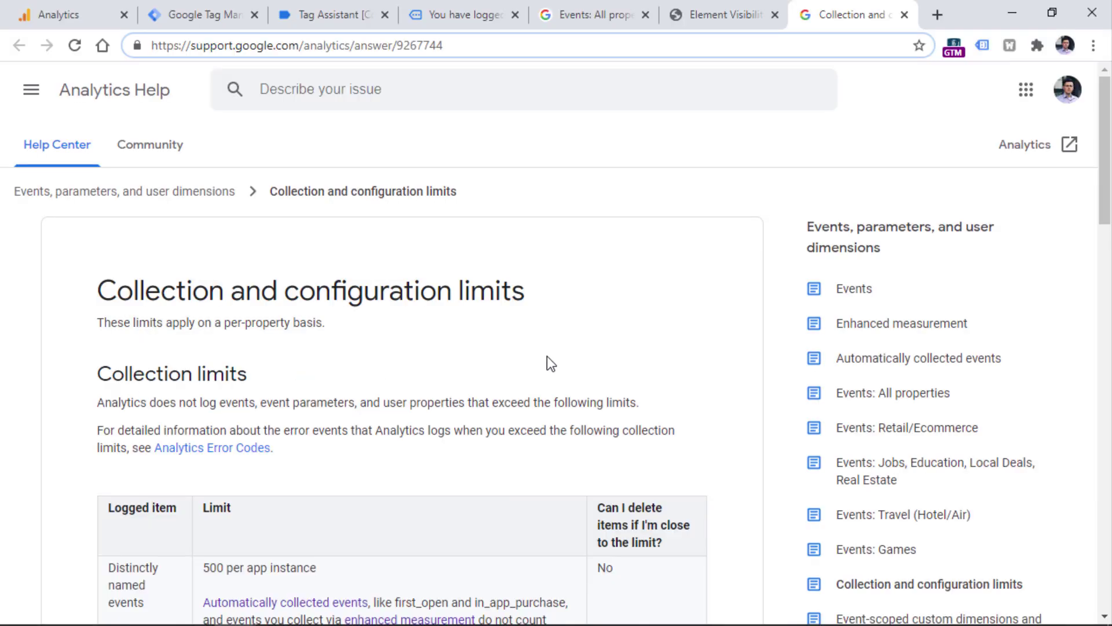
- Examine the event name length limit in the Analytics Help article on collection and configuration limits
scroll(547, 355, "down", 5)
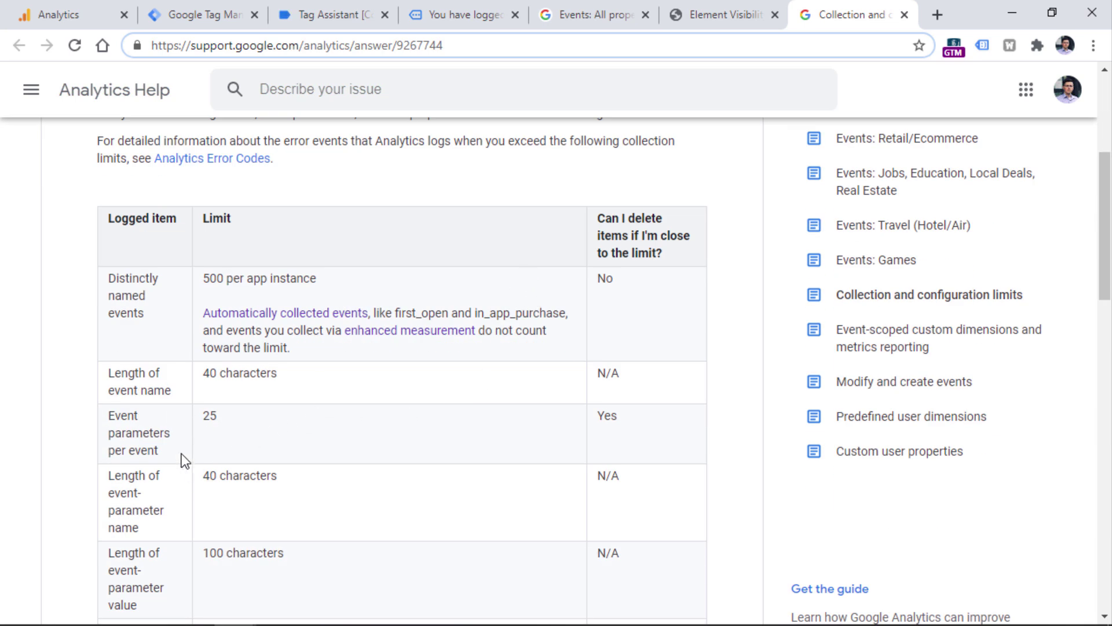
left_click_drag(109, 373, 218, 376)
left_click(230, 385)
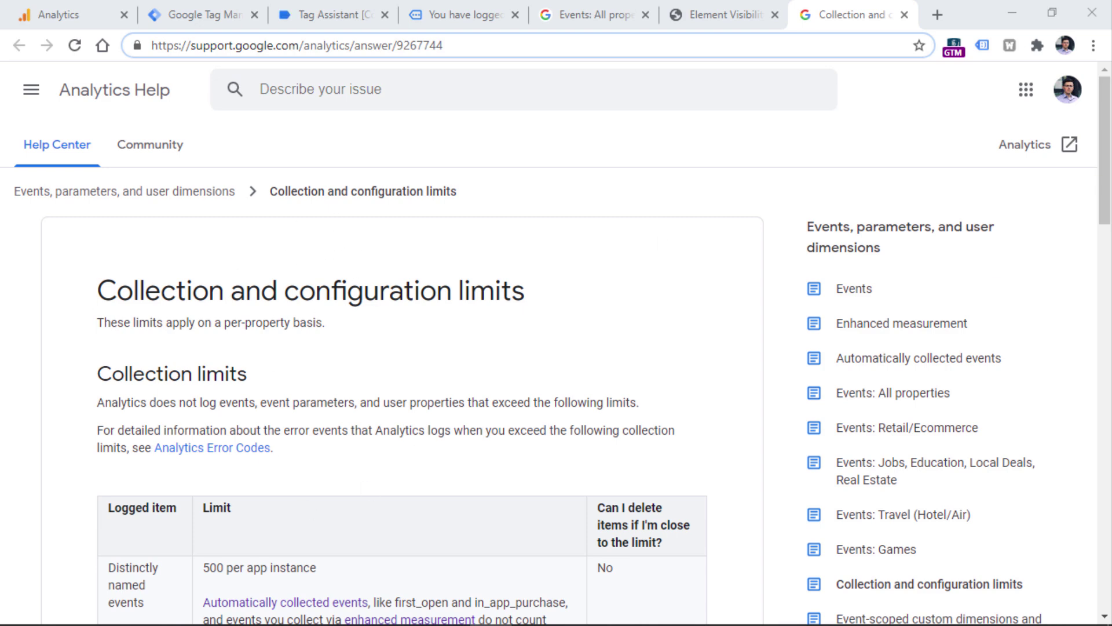
- Open the Catalog page of the GTMcourse store to generate a link click and switch to Tag Assistant
key("ctrl+4")
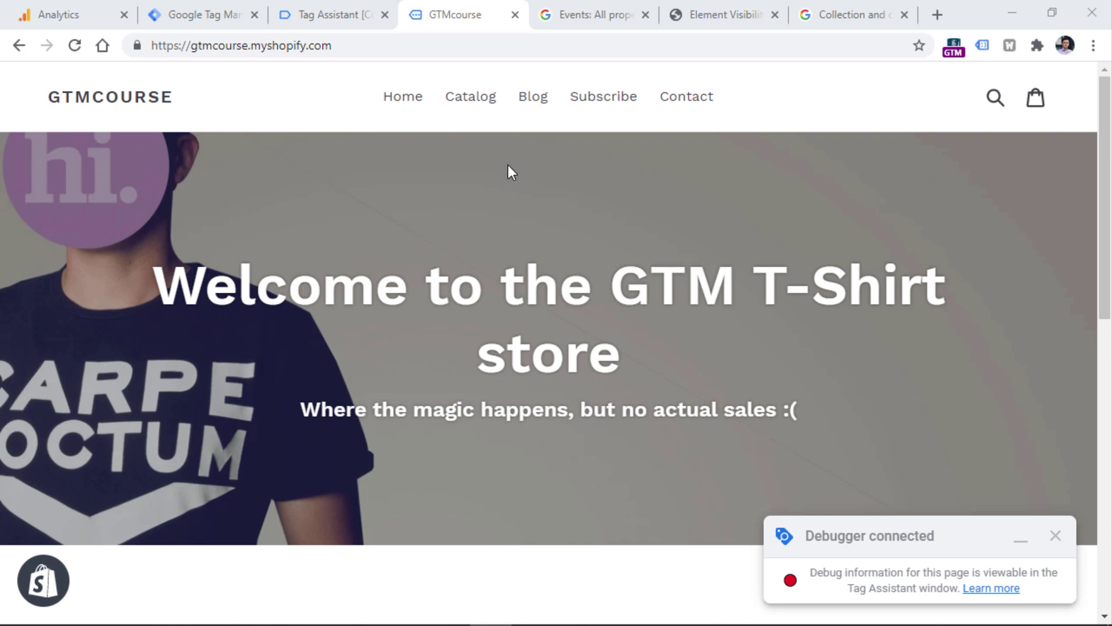
left_click(472, 104)
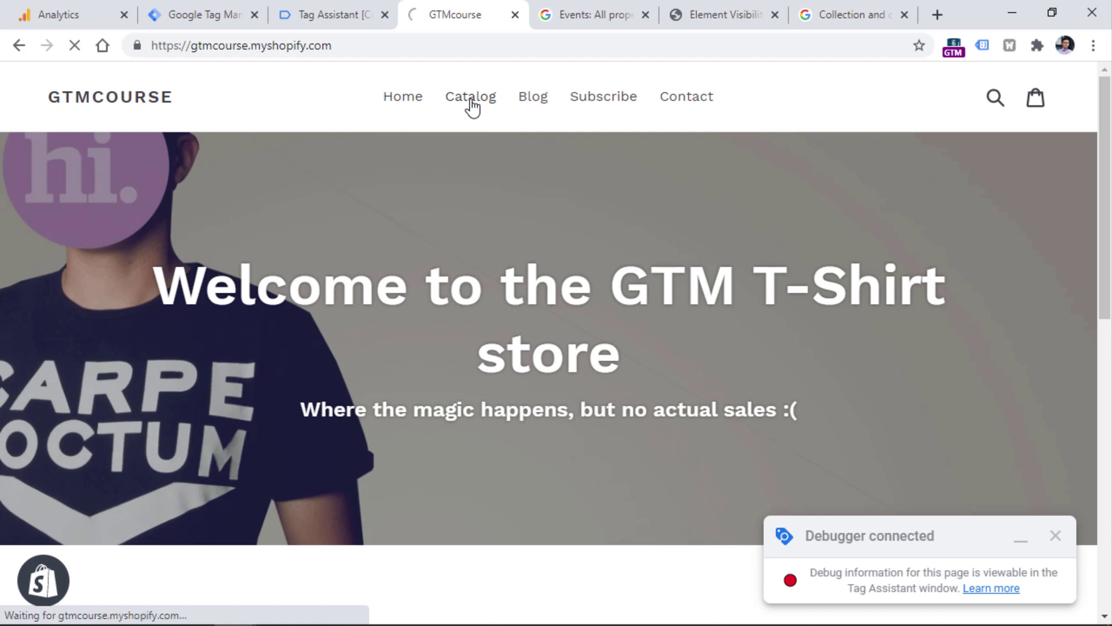
left_click(339, 9)
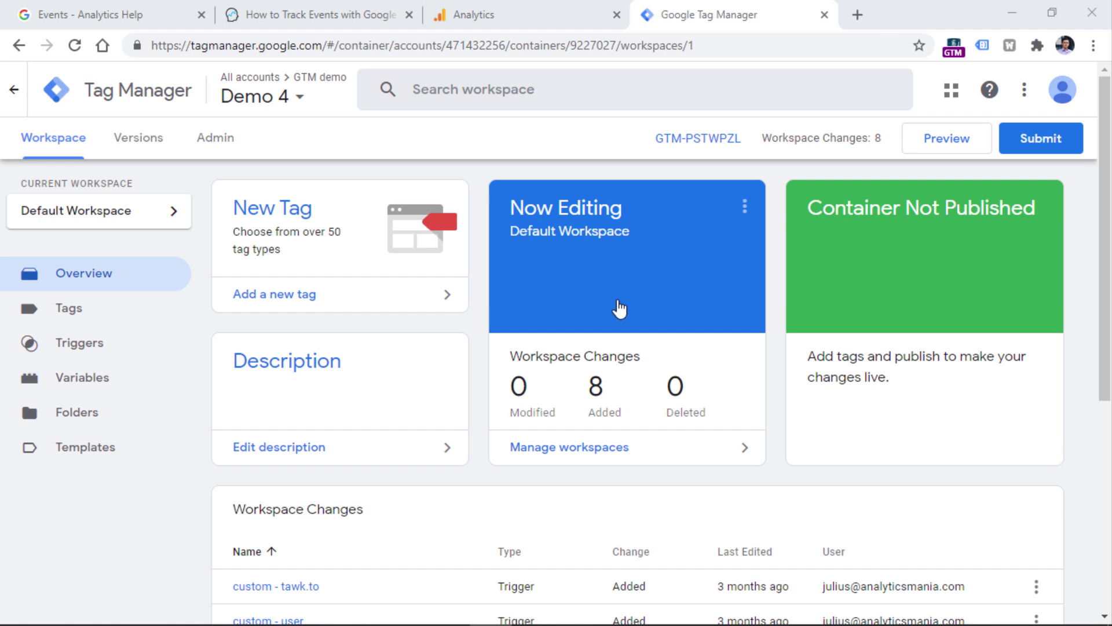
left_click(951, 145)
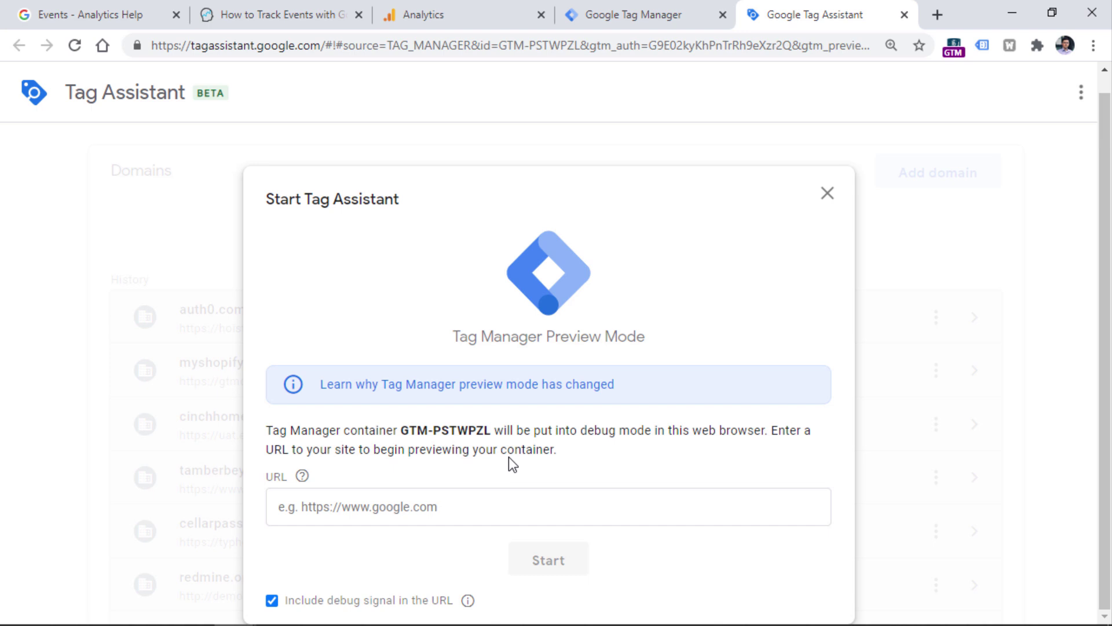
type("https://gtmcourse.myshopify.com")
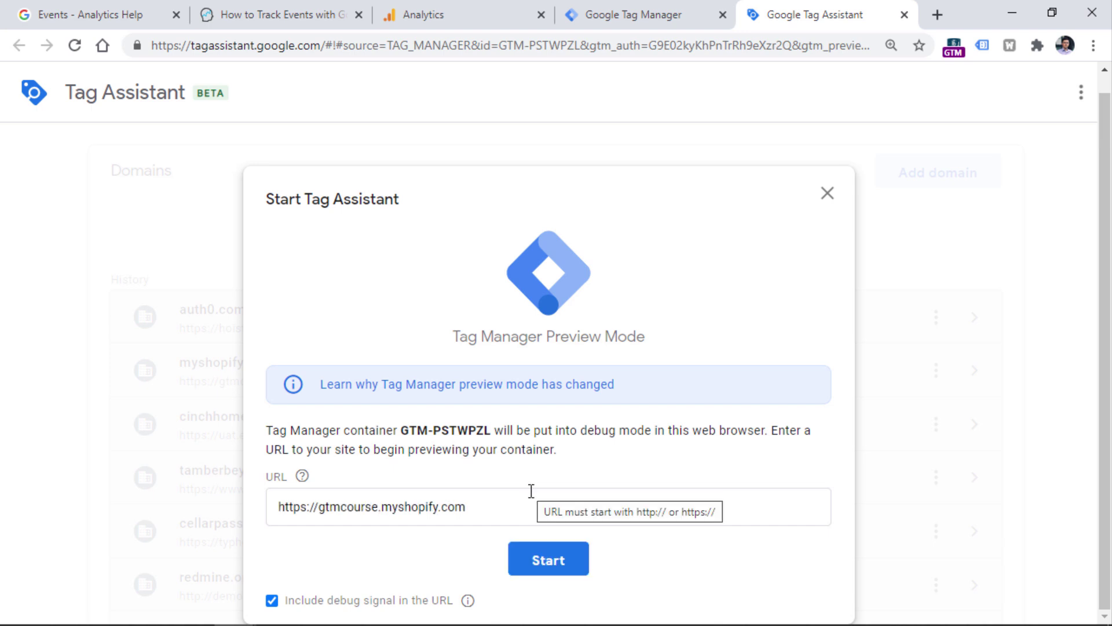
left_click(557, 573)
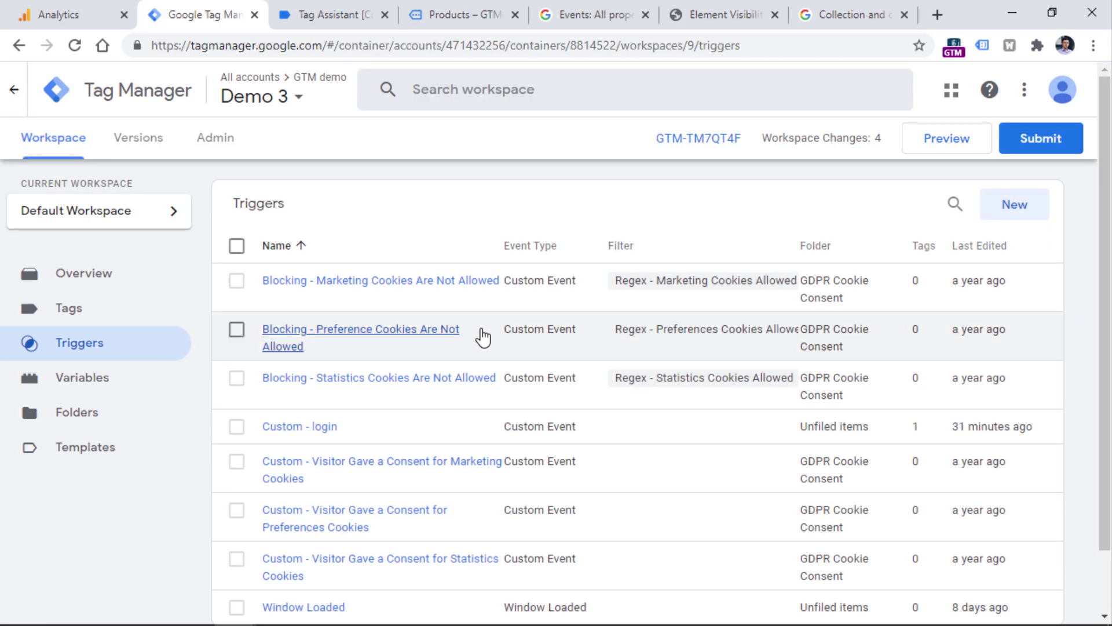
- Check the Demo 3 container's trigger list and the tags of the Link Click event in Tag Assistant
scroll(403, 302, "down", 1)
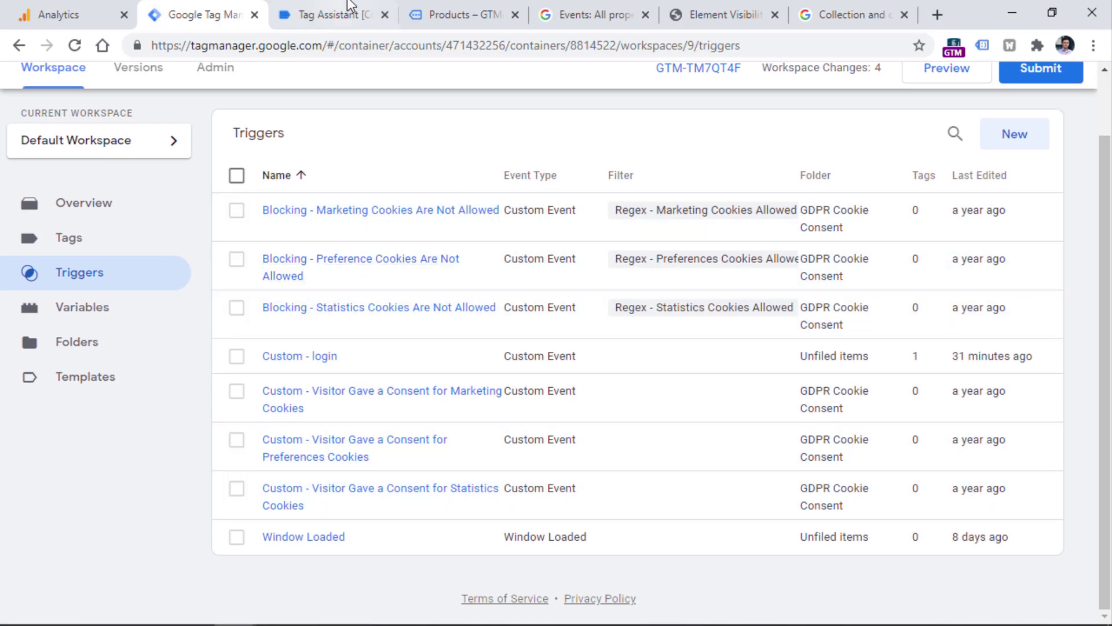
left_click(327, 15)
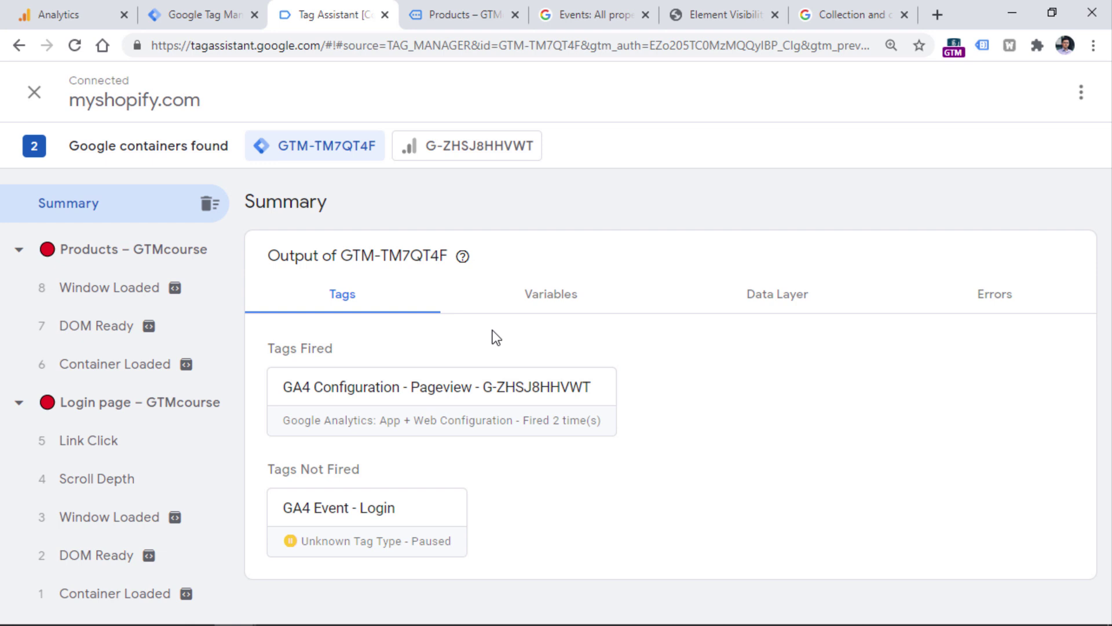
left_click(105, 451)
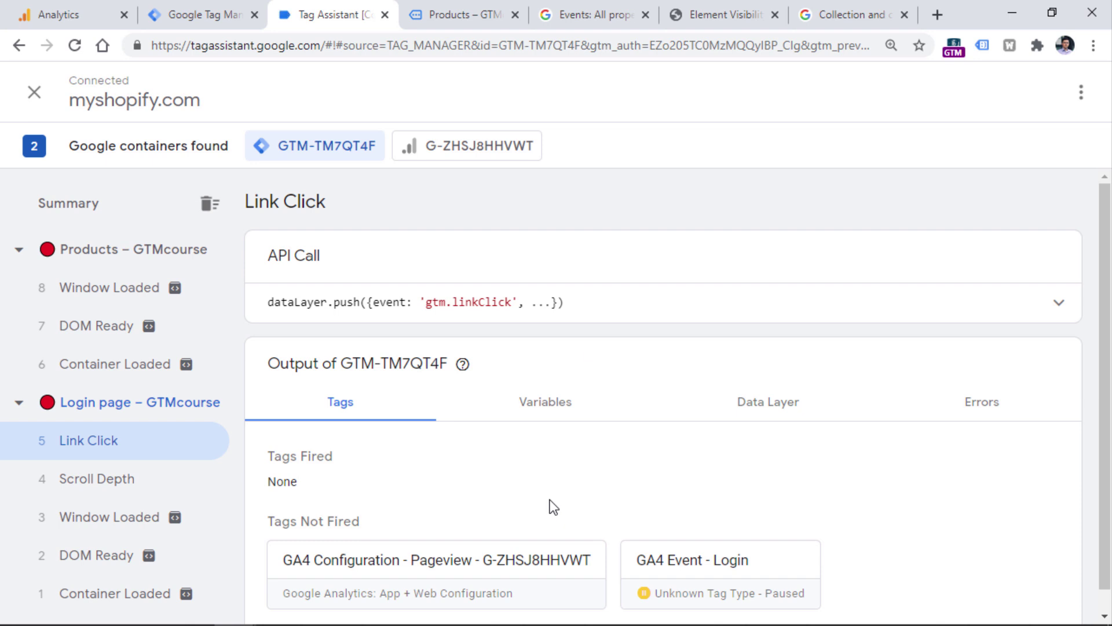
left_click(458, 15)
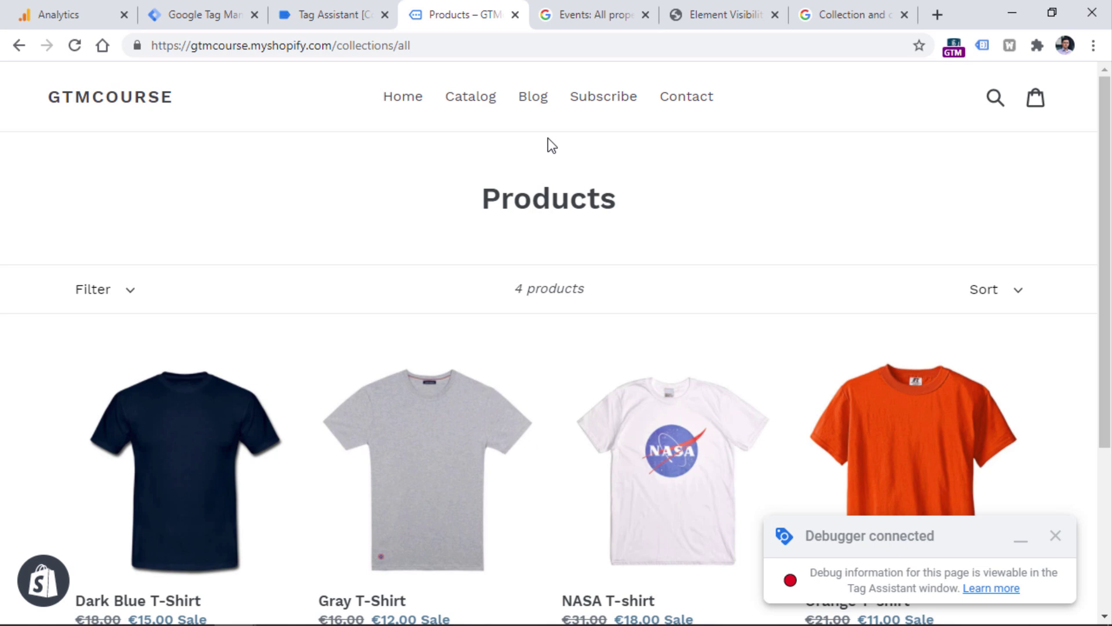
- Inspect the variables recorded for the login page's Link Click event in Tag Assistant
left_click(318, 13)
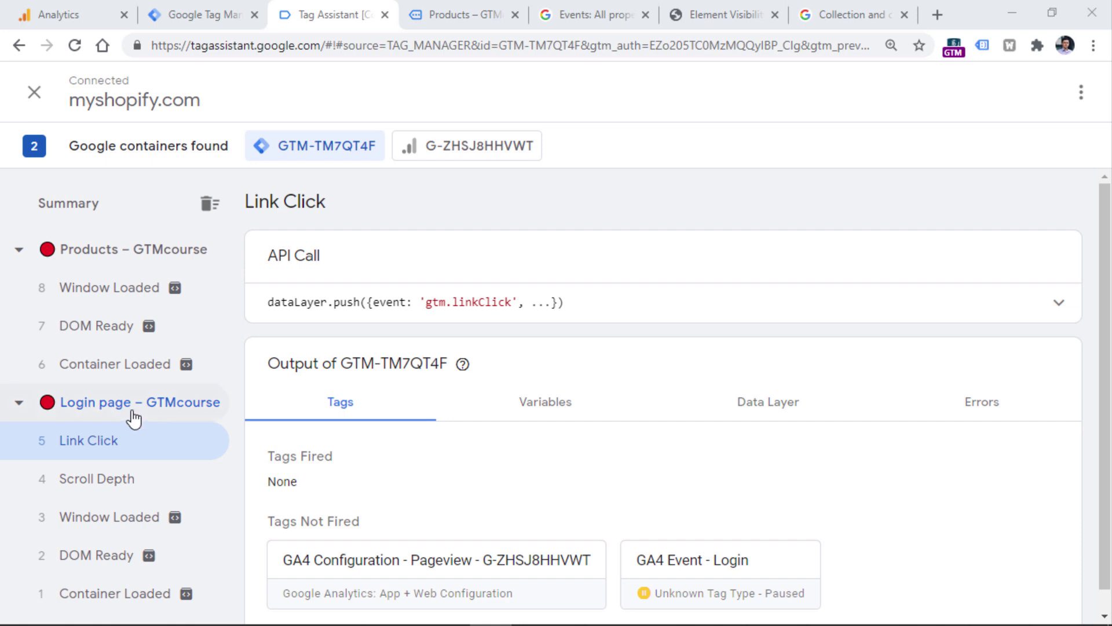
left_click(102, 405)
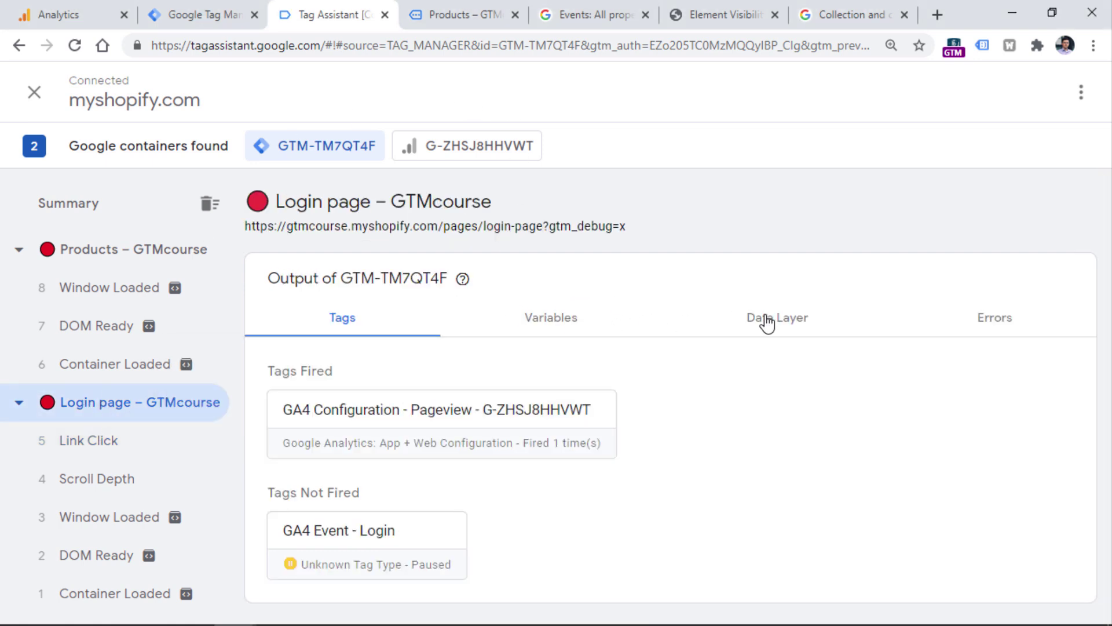
left_click(541, 310)
left_click(88, 440)
scroll(541, 285, "down", 2)
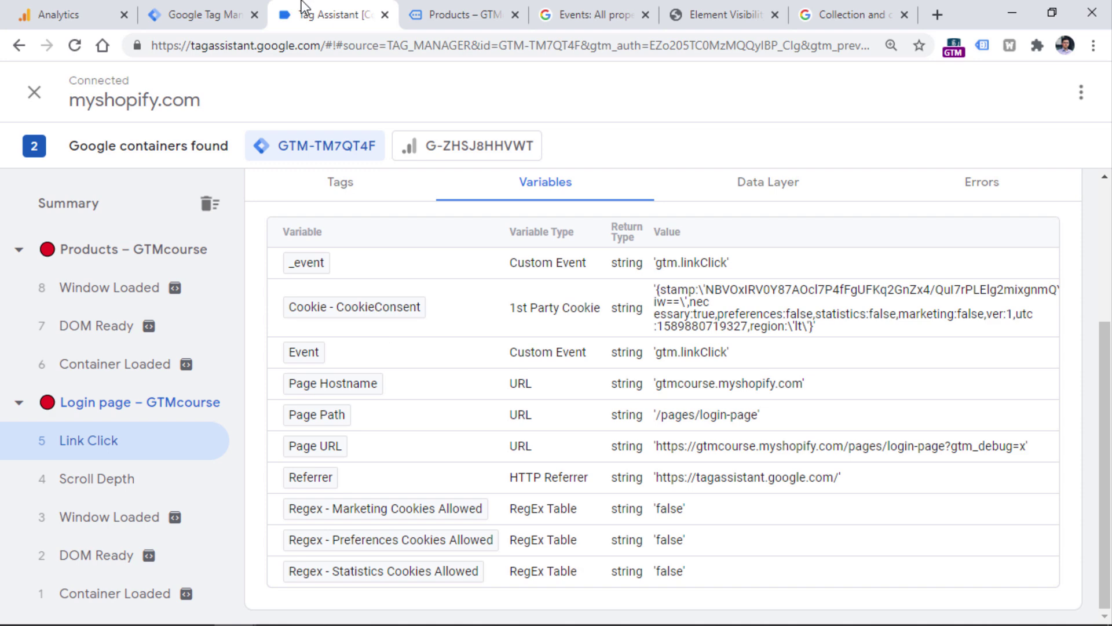
- Enable the built-in variables Click Element, Click Classes, Click ID, Click Target, Click URL and Click Text in the Demo 3 container
left_click(198, 9)
left_click(119, 309)
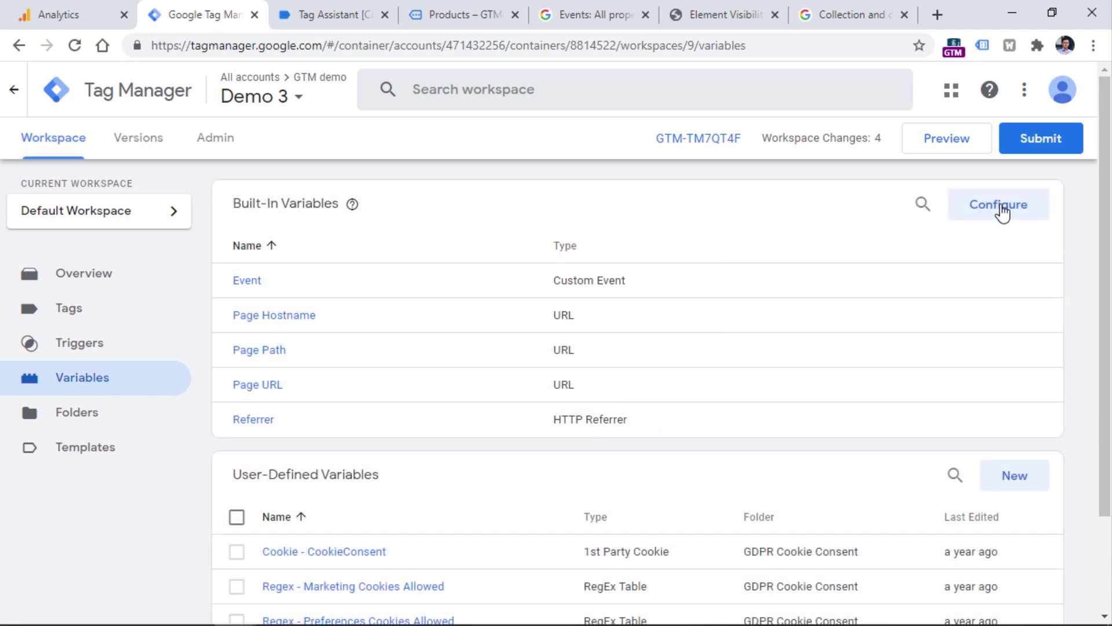
left_click(1003, 212)
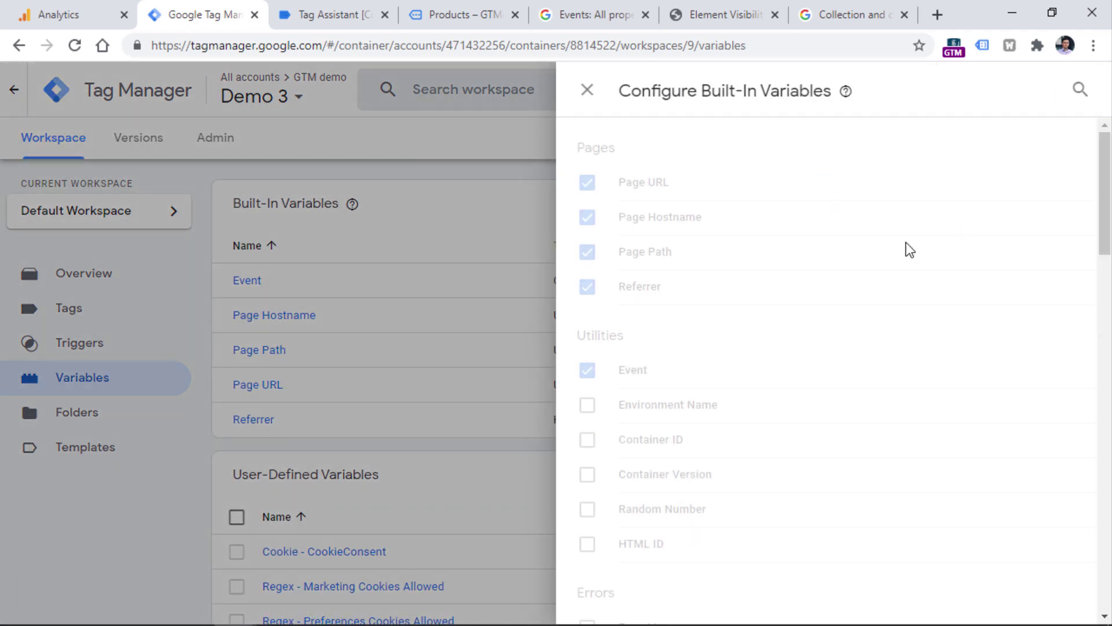
scroll(648, 318, "down", 10)
left_click(582, 244)
left_click(587, 271)
left_click(586, 306)
left_click(586, 341)
left_click(586, 375)
left_click(586, 411)
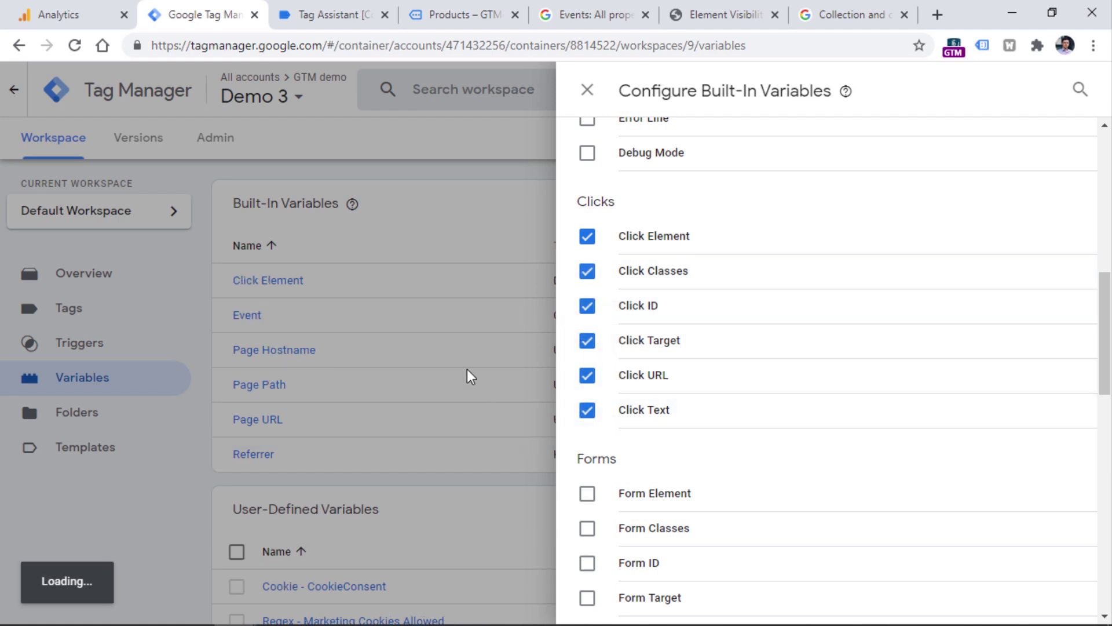
left_click(587, 90)
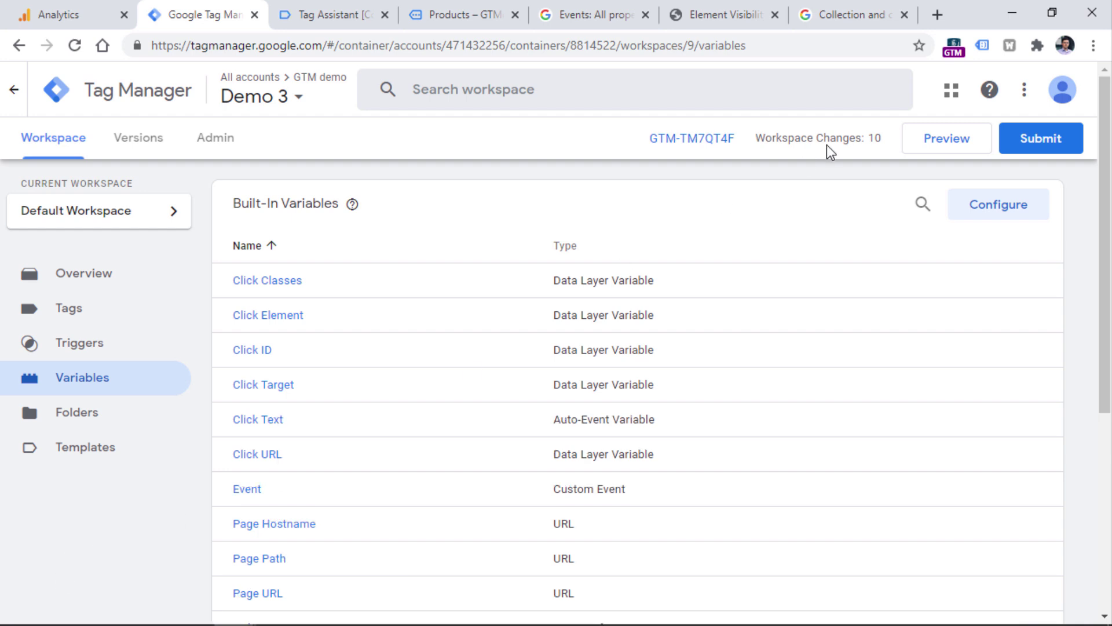
- Restart preview mode for the Demo 3 container and open the store's Catalog page to record a new link click in Tag Assistant
left_click(943, 139)
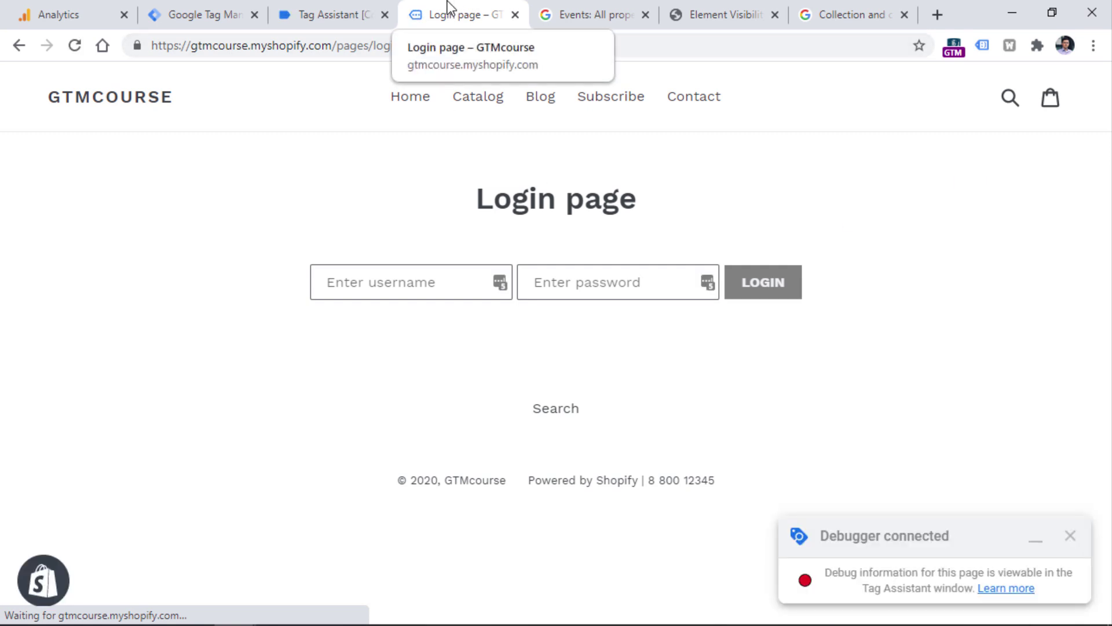
left_click(476, 103)
left_click(329, 5)
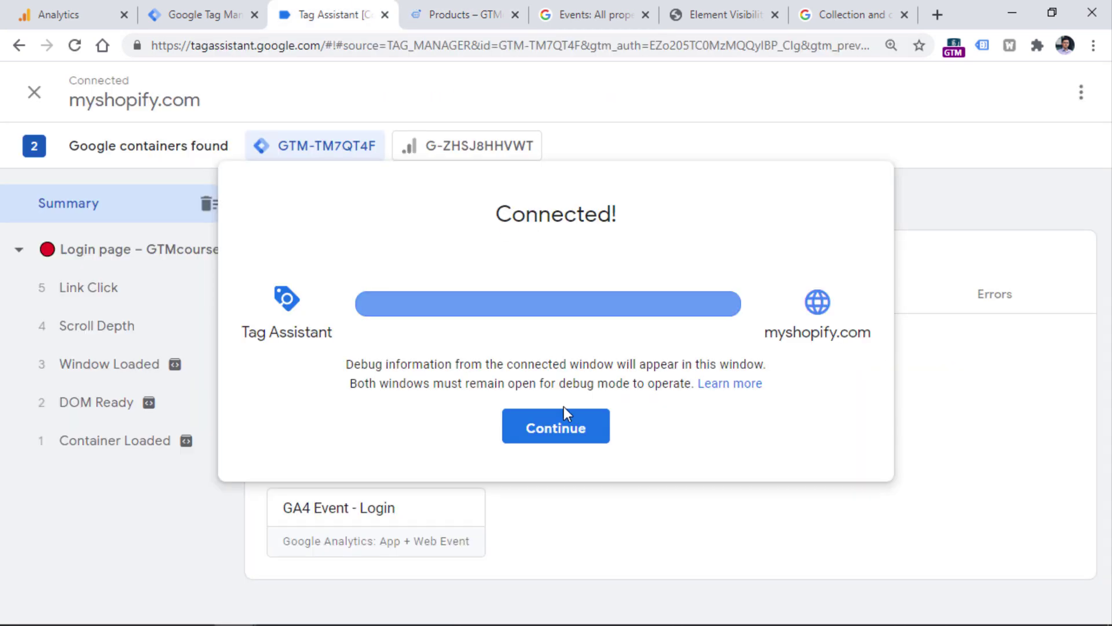
left_click(565, 420)
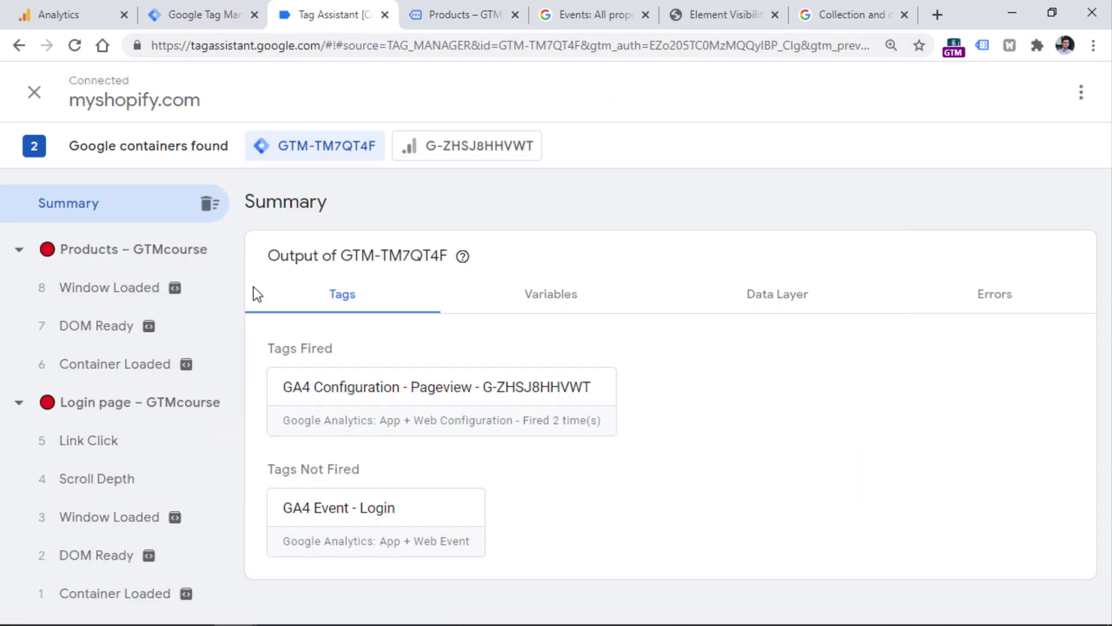
- Examine the Click variables of the login page's new Link Click event, especially Click URL, and look through the recorded event list
left_click(112, 446)
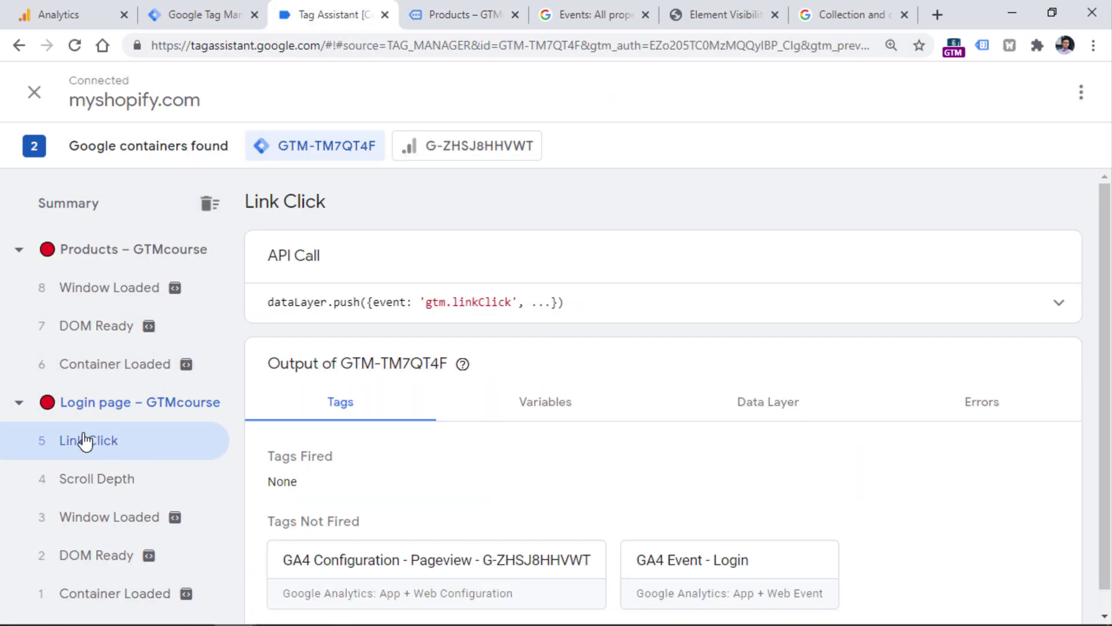
left_click(480, 402)
left_click_drag(1105, 223, 1092, 397)
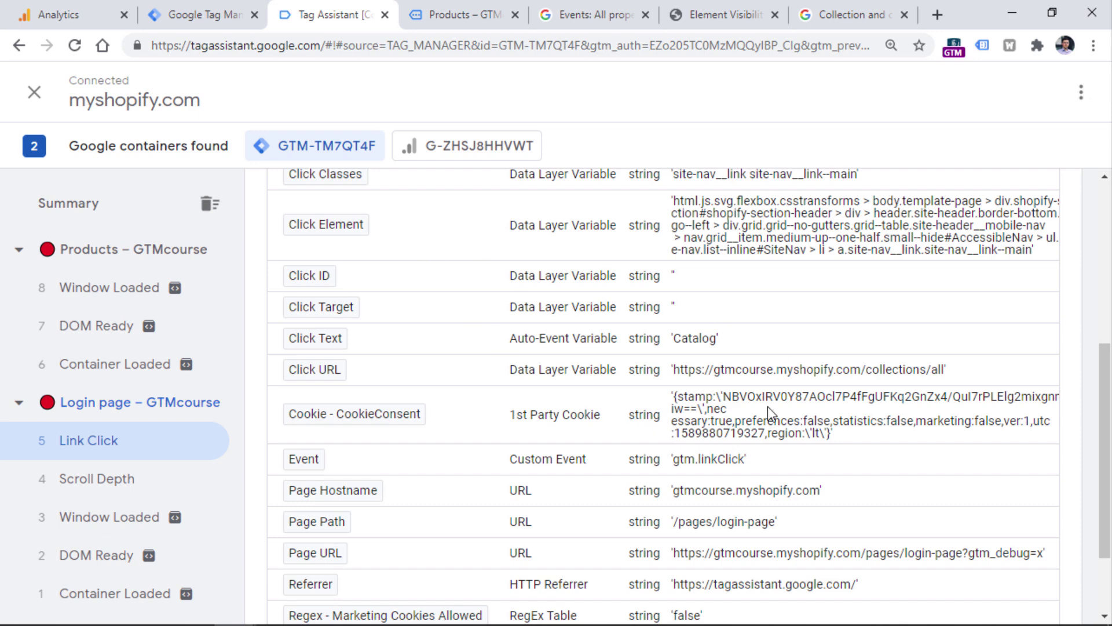
left_click_drag(1104, 384, 1093, 338)
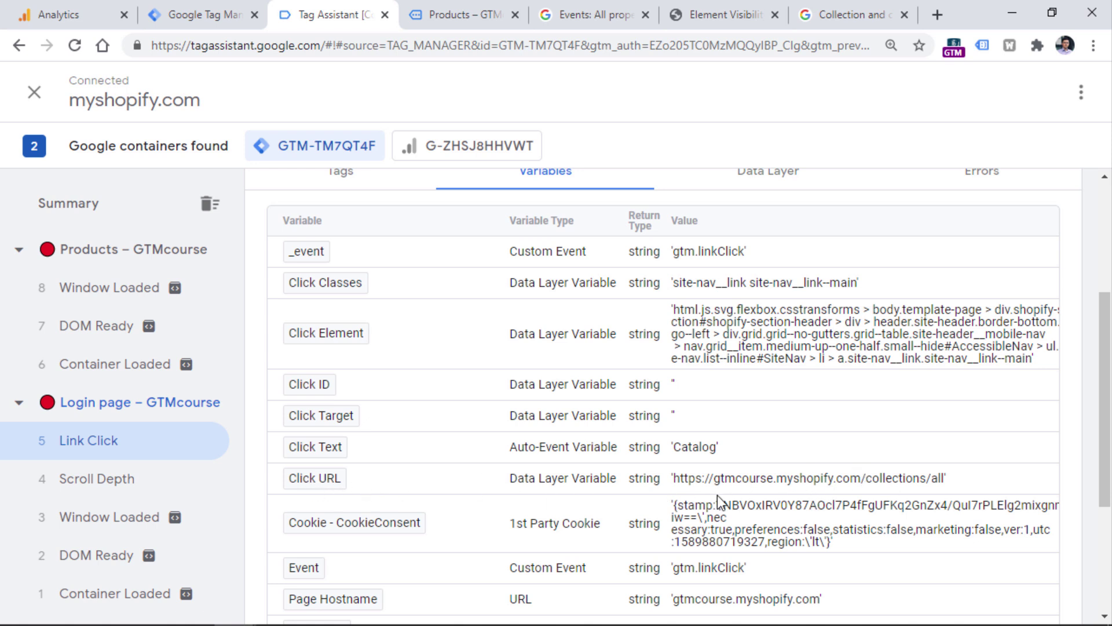
left_click_drag(679, 477, 941, 478)
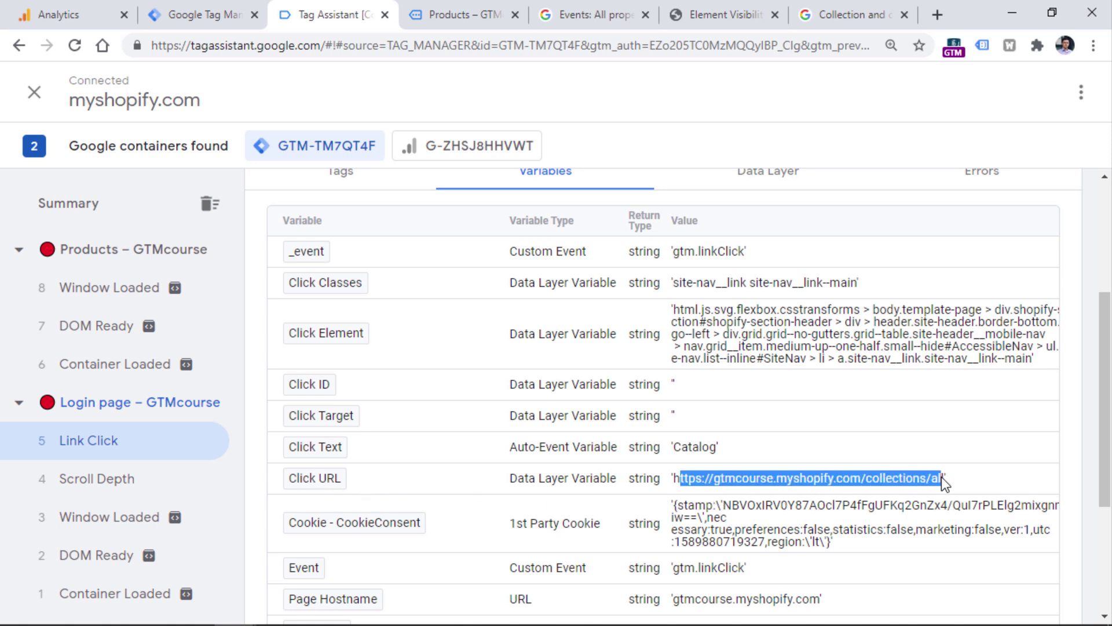
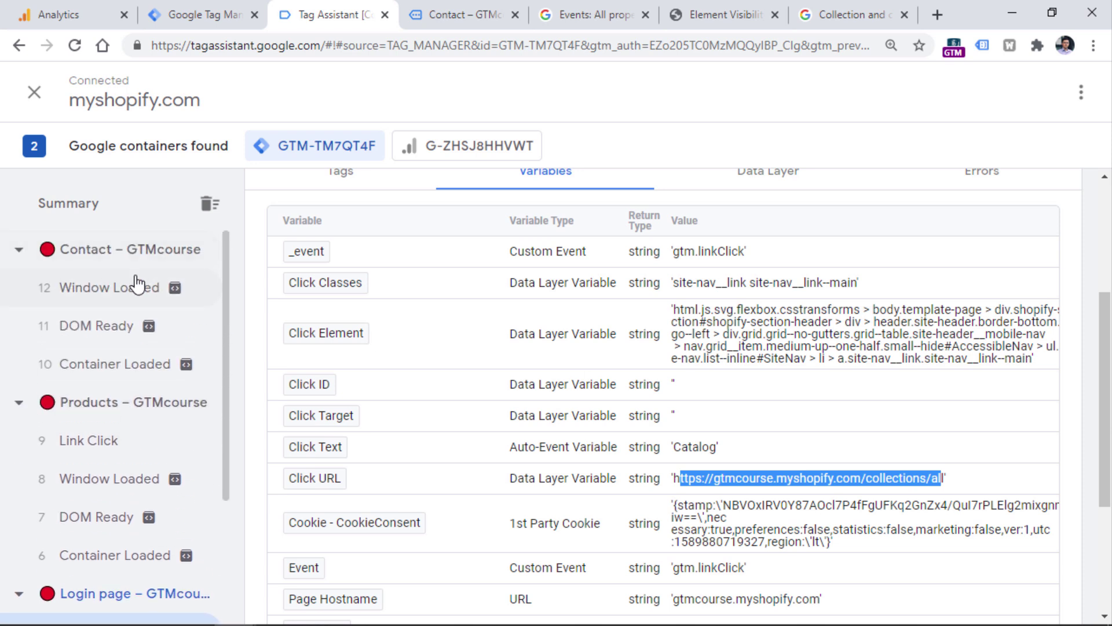
scroll(146, 313, "down", 3)
scroll(145, 316, "up", 3)
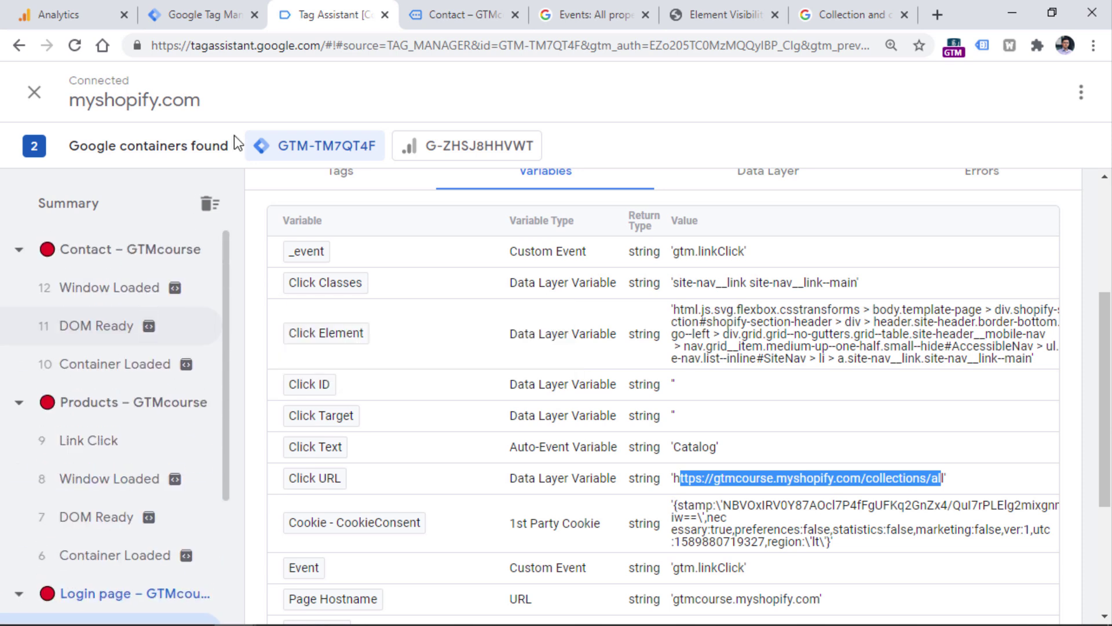
- Follow the store's Contact and Home menu links to record more link clicks, and return to Tag Assistant
left_click(492, 7)
left_click(686, 107)
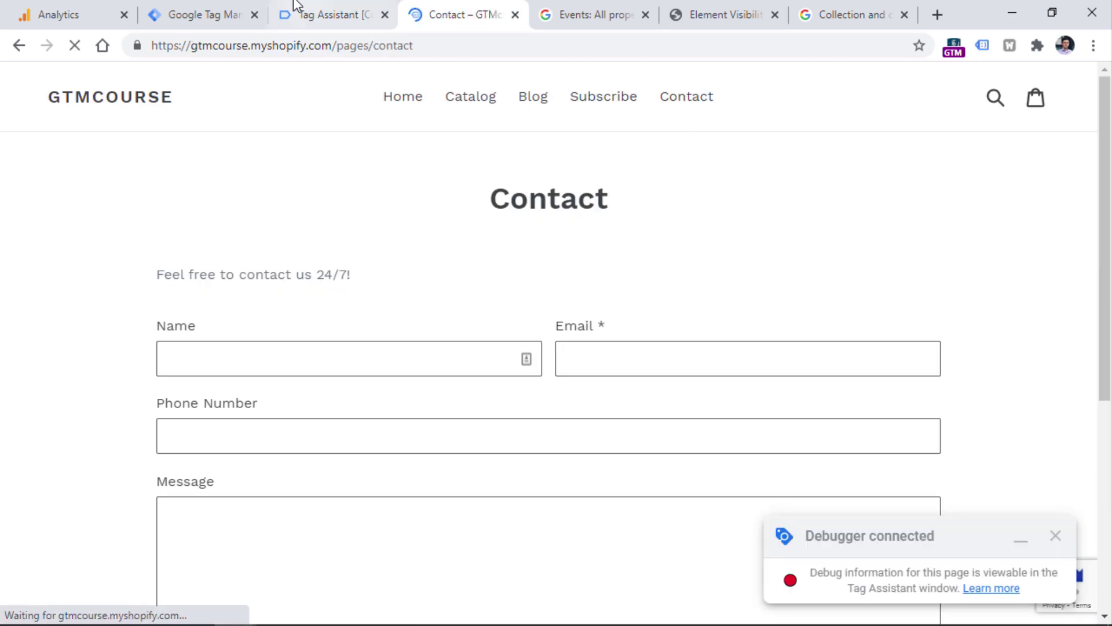
left_click(325, 10)
- Examine the Click Classes value of the login page's Link Click event
scroll(91, 422, "down", 2)
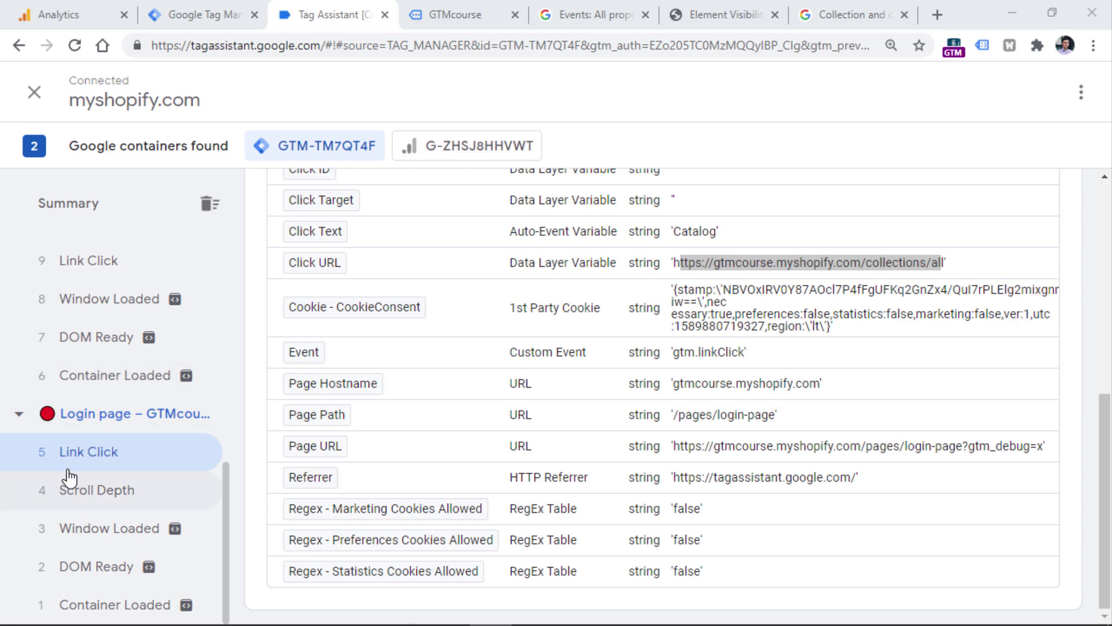
left_click(701, 272)
scroll(669, 268, "up", 5)
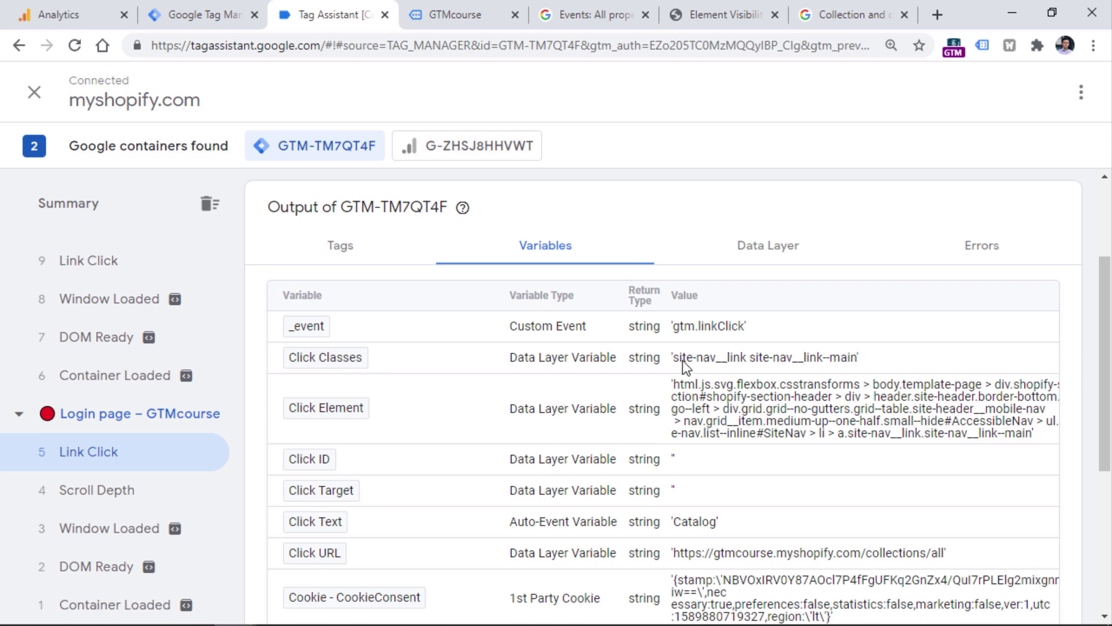
left_click_drag(674, 359, 833, 364)
left_click(767, 366)
left_click(794, 365)
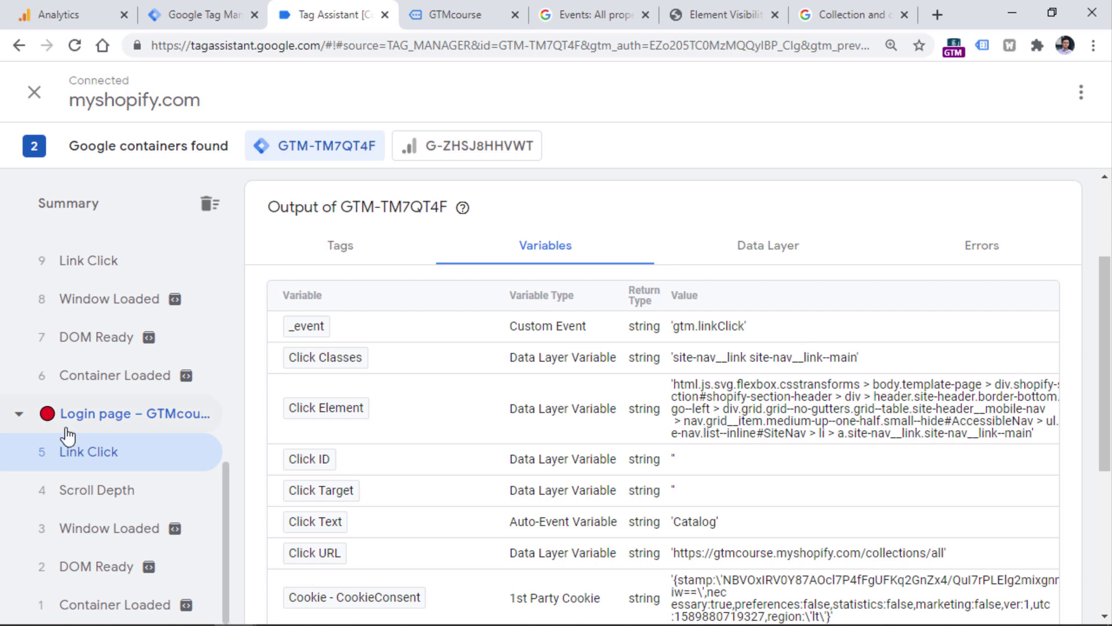
- Compare the Click Classes values of the Link Click events recorded on the Products page and both Contact pages
left_click(105, 265)
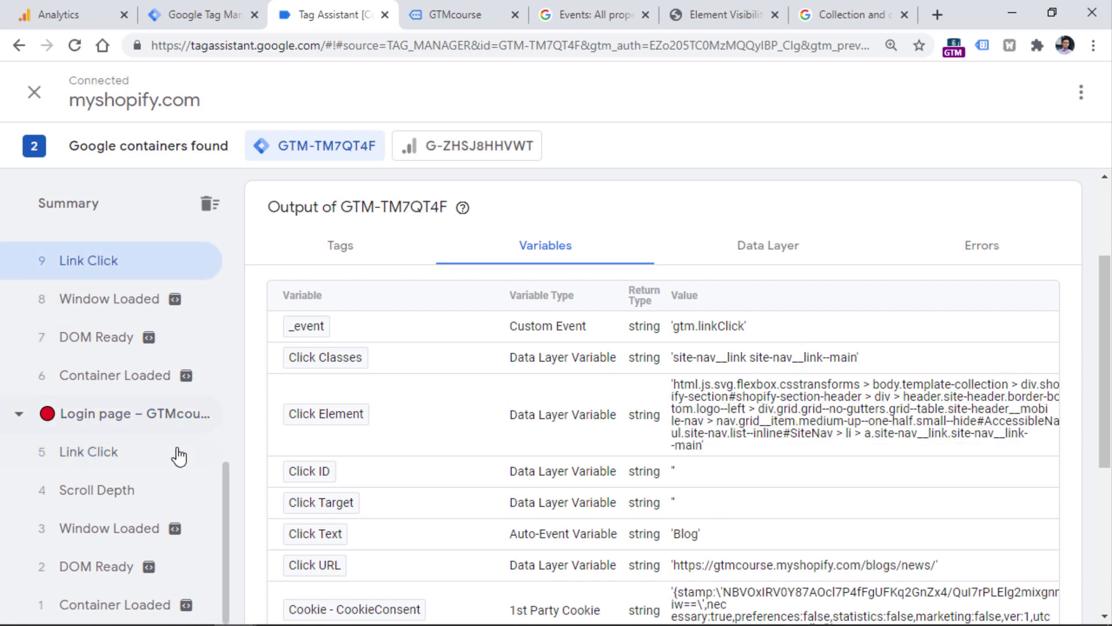
left_click_drag(228, 484, 228, 445)
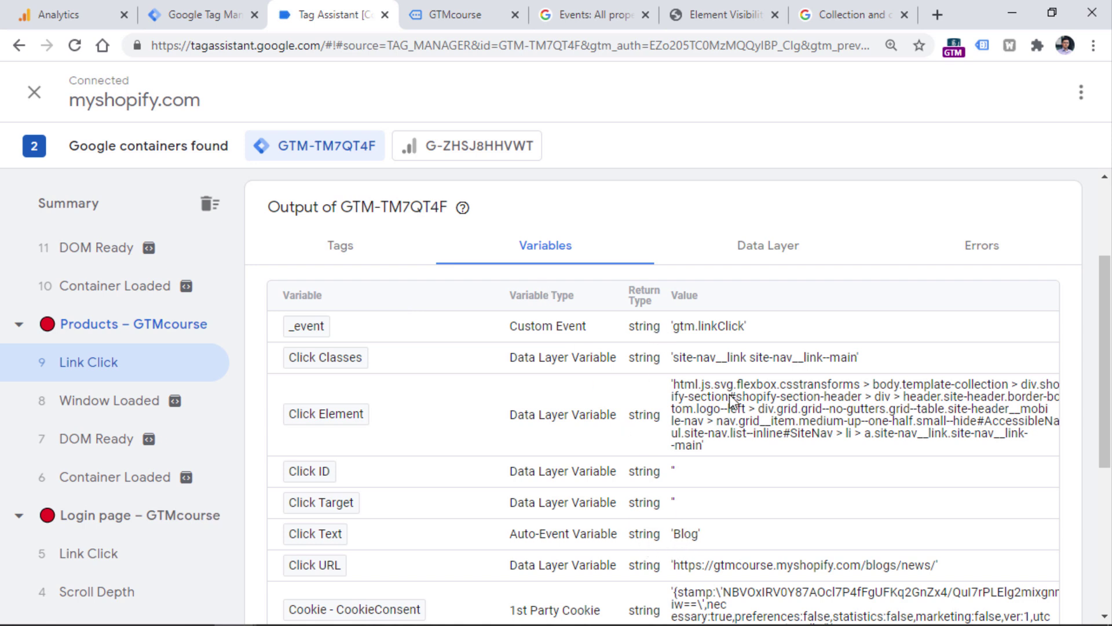
left_click_drag(673, 358, 854, 366)
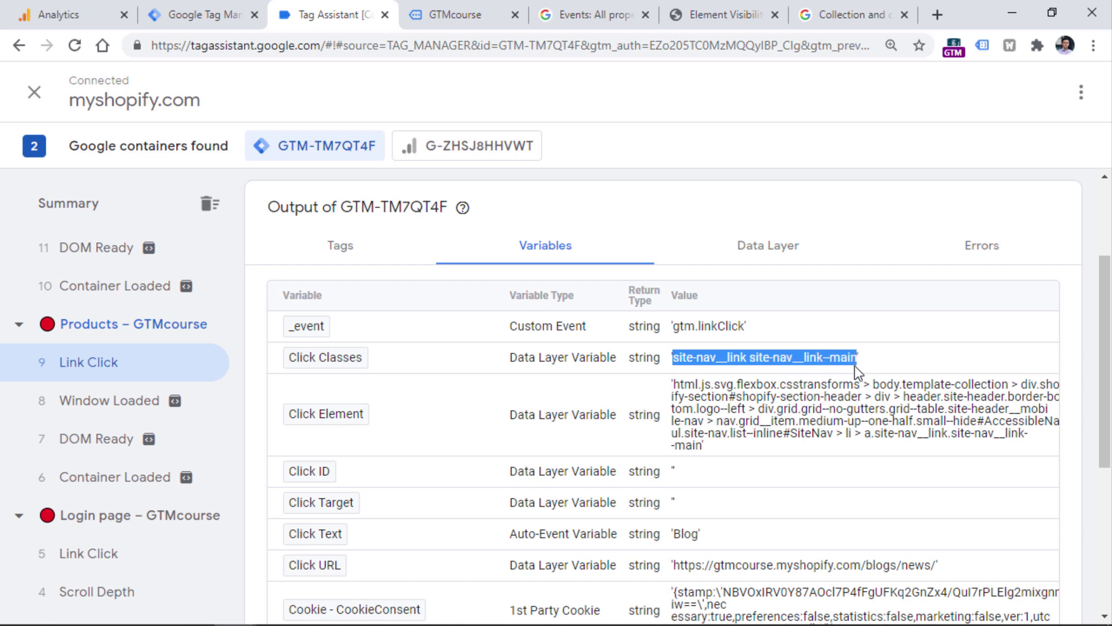
scroll(168, 377, "up", 5)
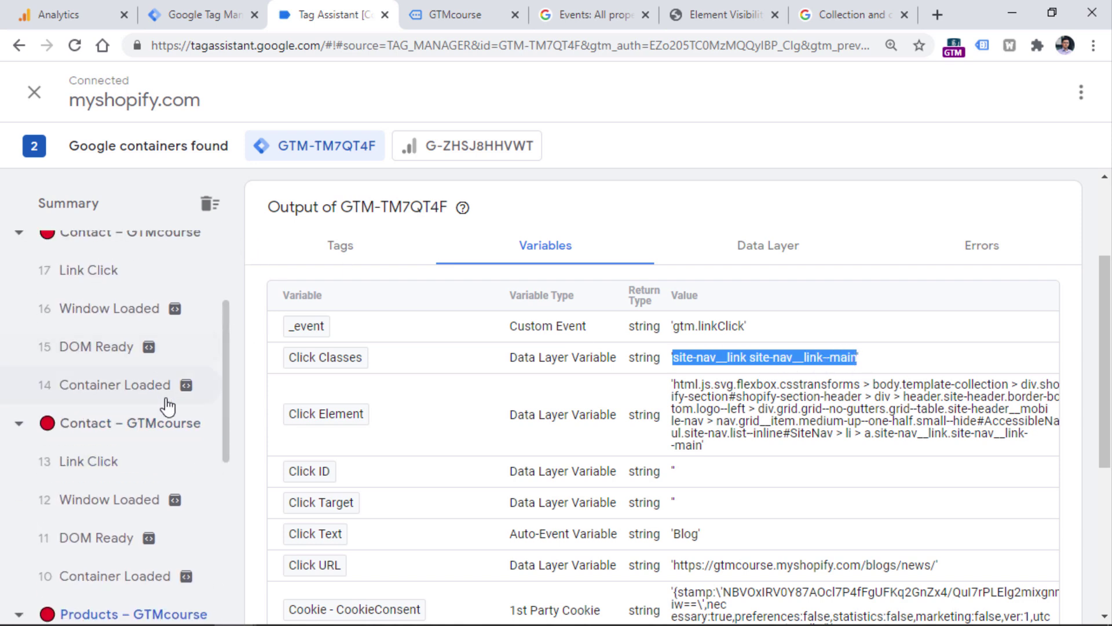
left_click(108, 478)
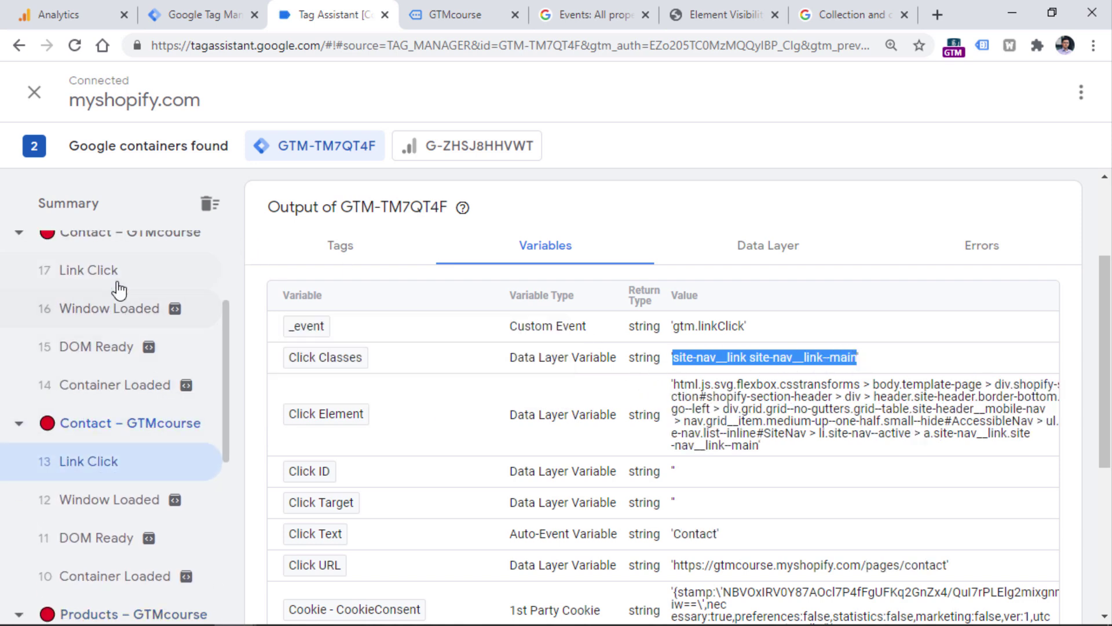
left_click(118, 283)
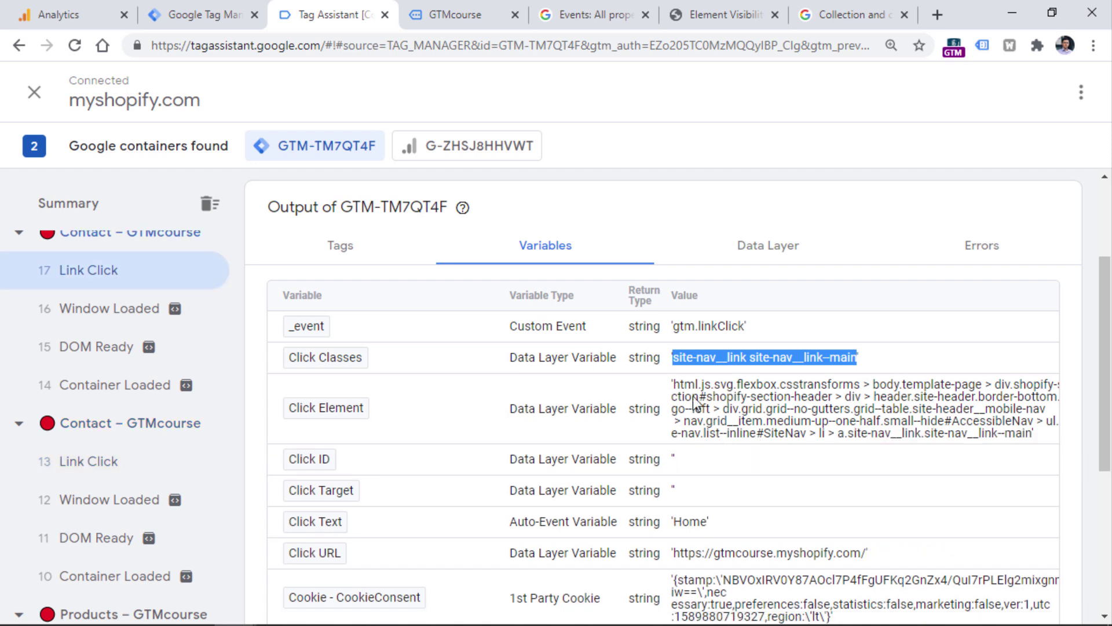
- Copy the class site-nav__link--main from the Click Classes value of the latest Contact page's Link Click event
left_click(701, 360)
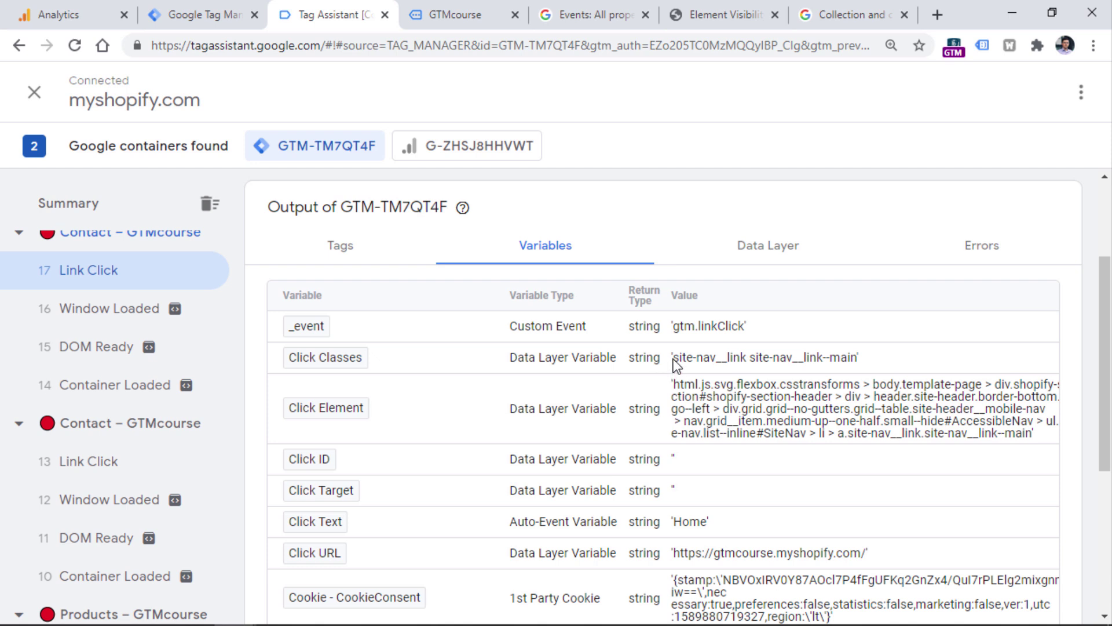
left_click_drag(673, 359, 857, 357)
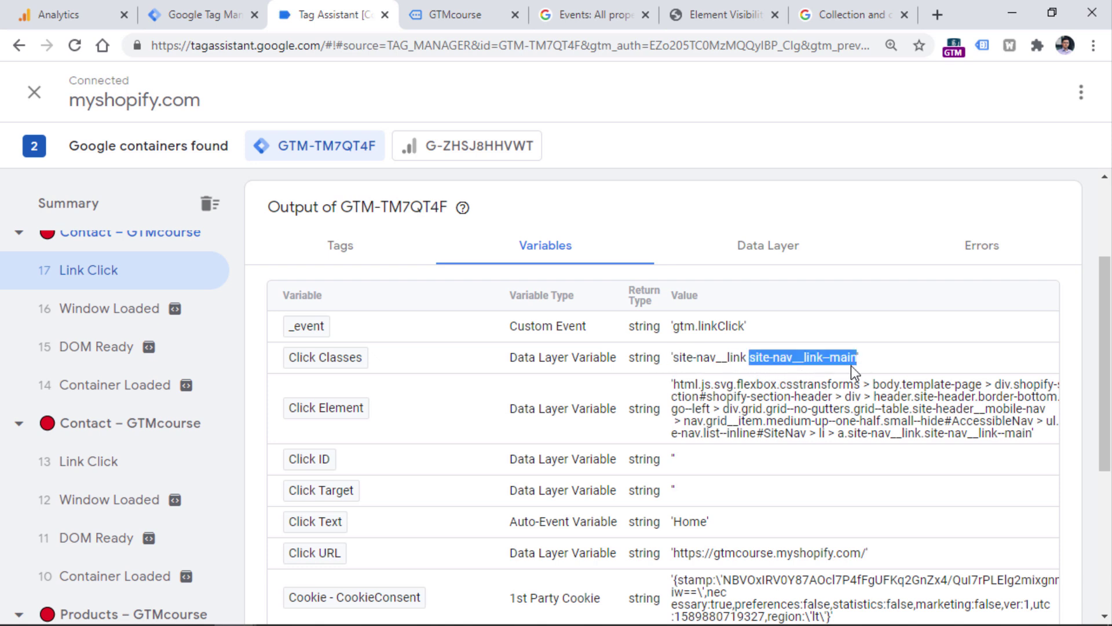
right_click(828, 360)
left_click(834, 374)
left_click(860, 358)
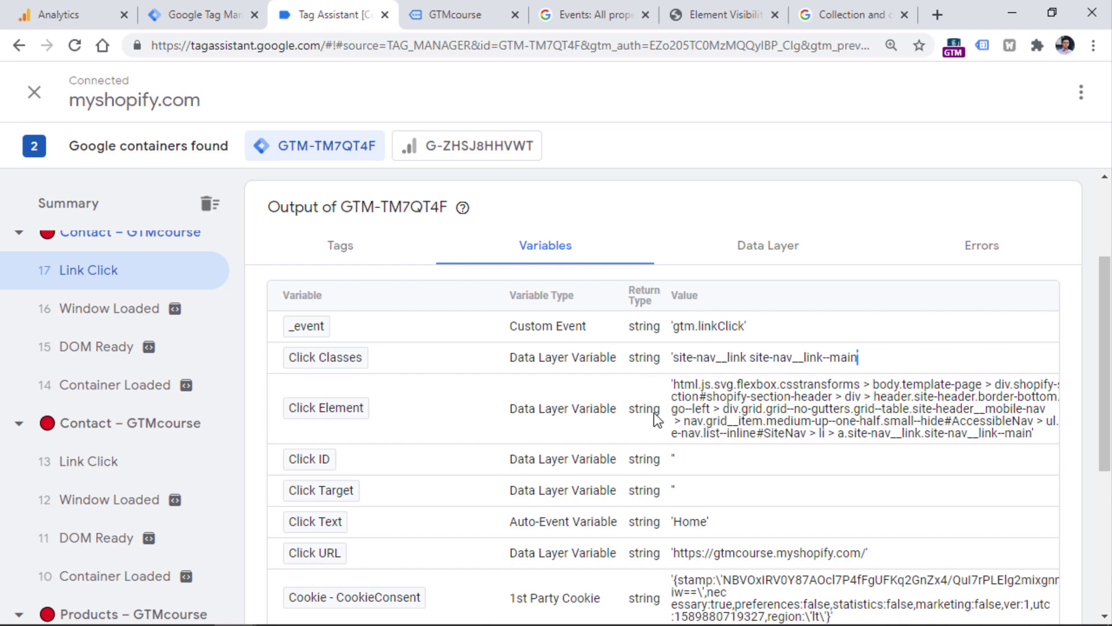
- In Tag Manager, create a new trigger of type Click - Just Links in the Demo 3 container
left_click(191, 14)
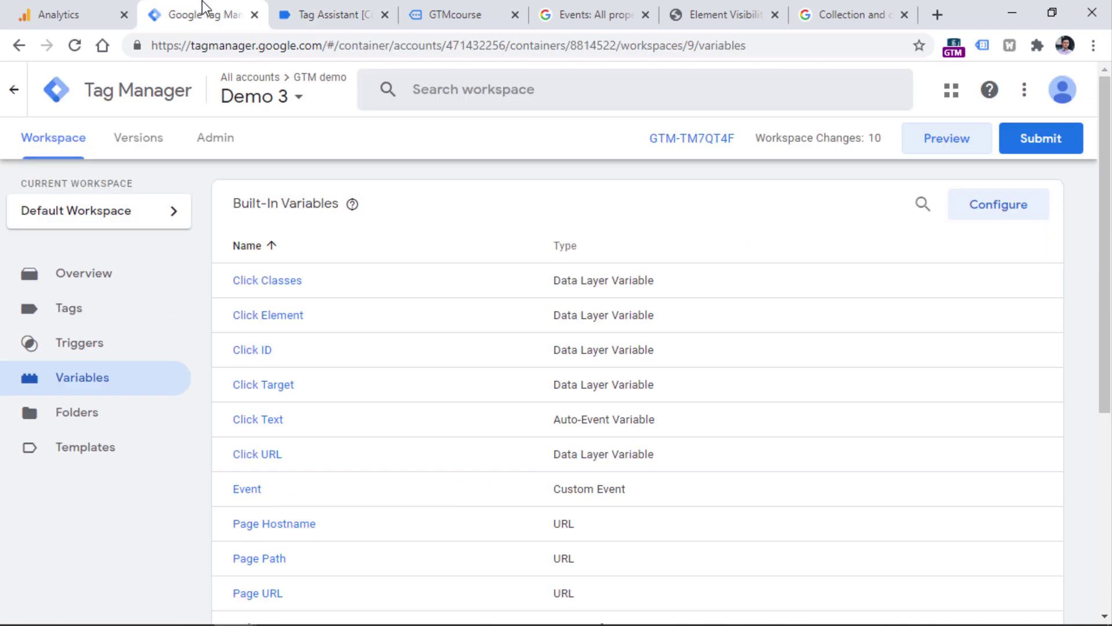
left_click(88, 354)
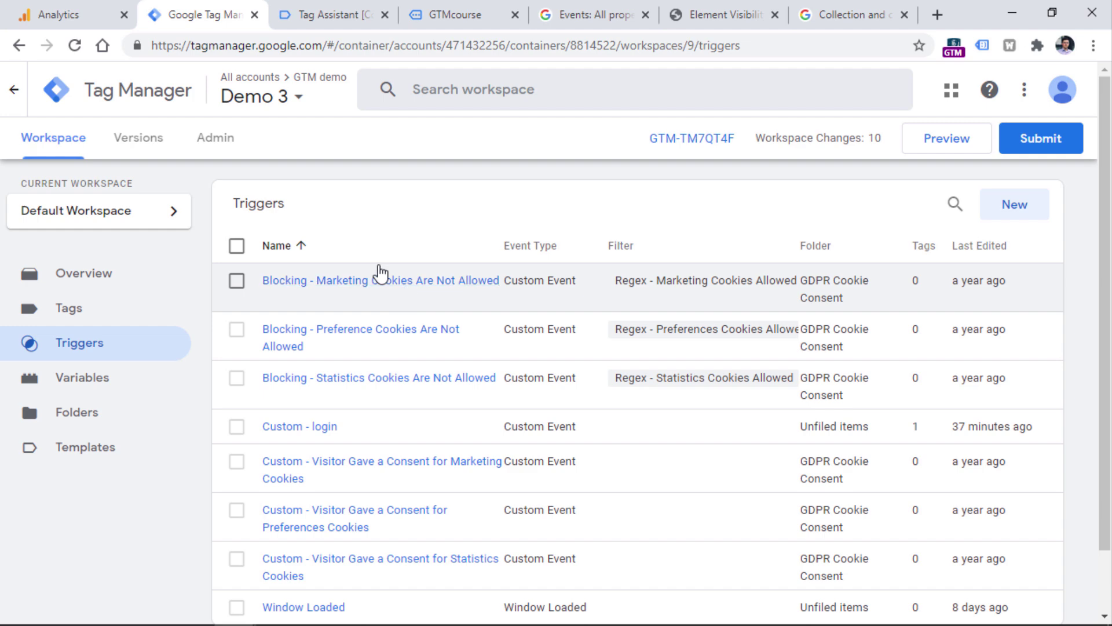
left_click(1015, 204)
left_click(376, 248)
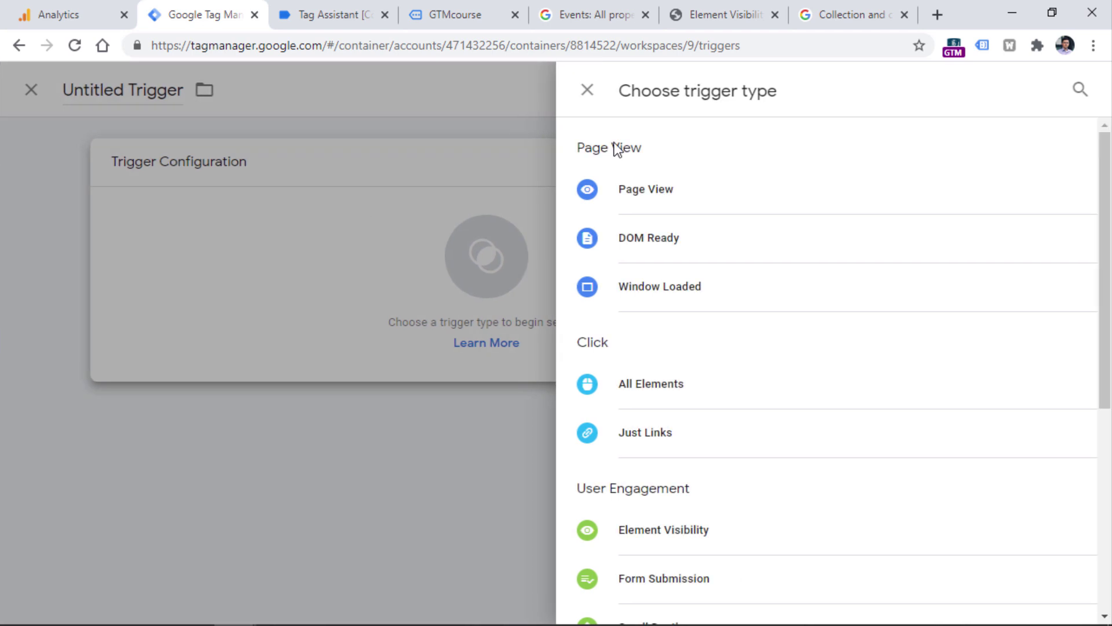
left_click(661, 429)
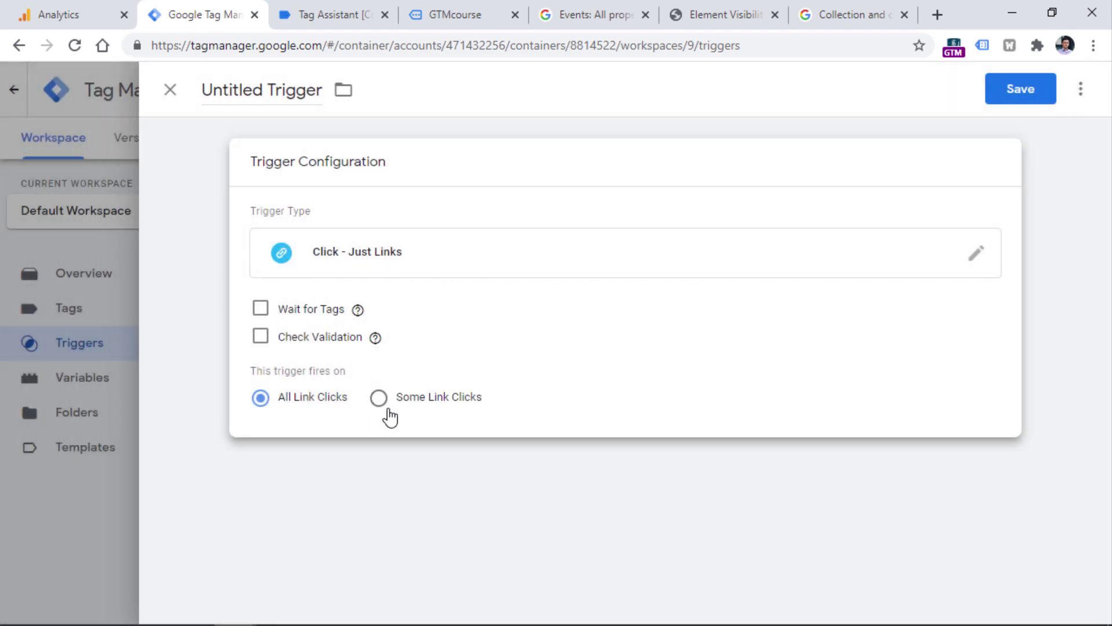
- Limit the trigger to some link clicks where Click Classes contains site-nav__link--main
left_click(380, 401)
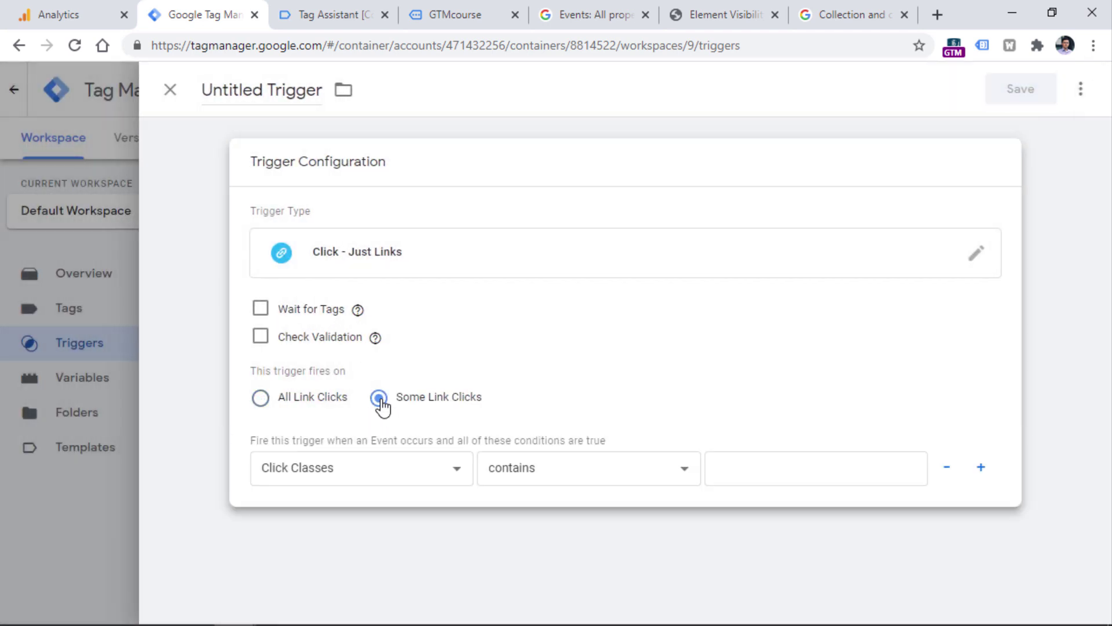
left_click(743, 476)
type("site-nav__link-main")
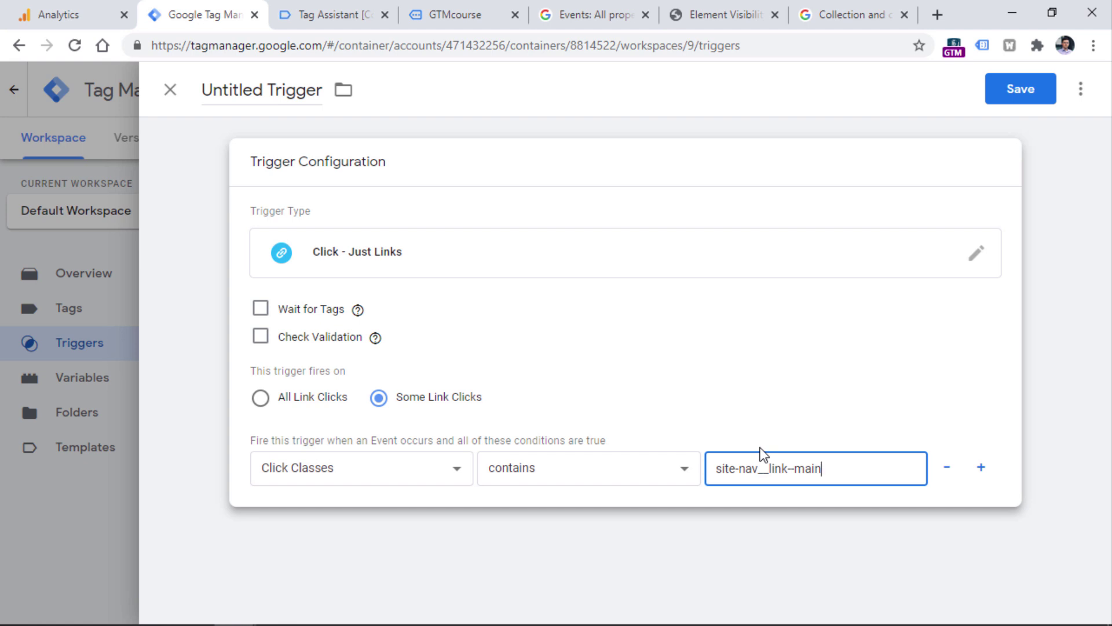
- Name the trigger "Link click - menu item" and save it
left_click(229, 93)
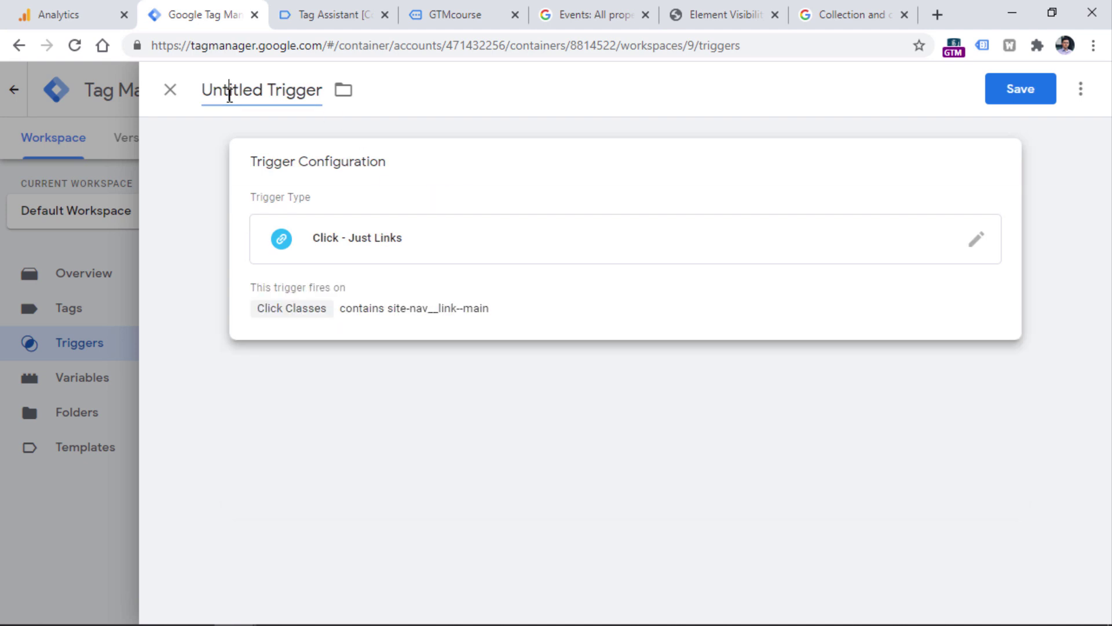
type("Link click - menu item")
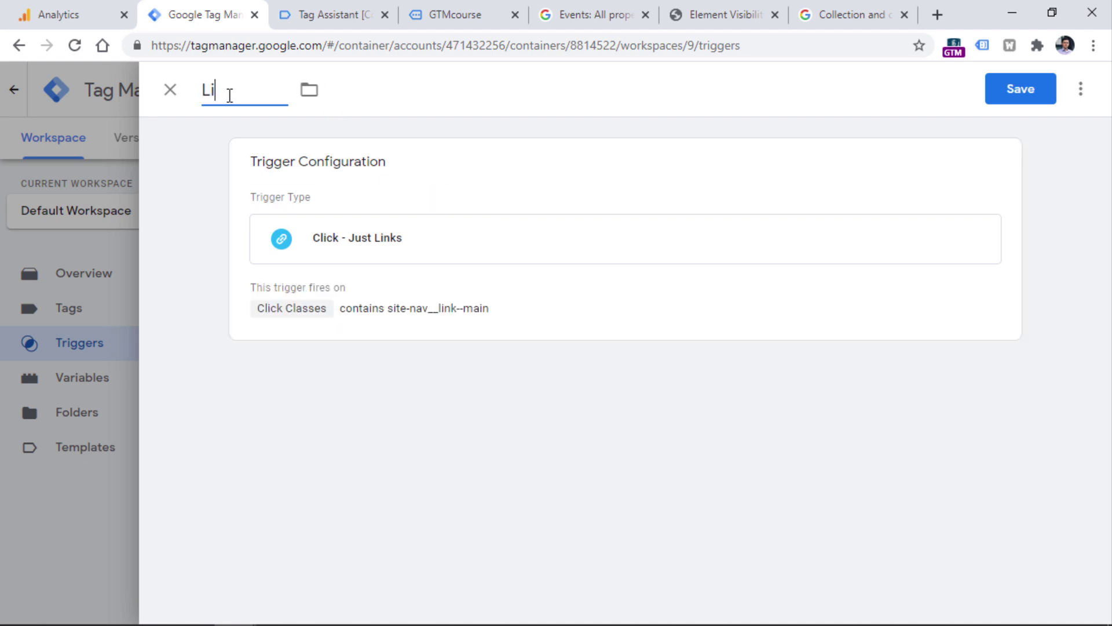
left_click(990, 94)
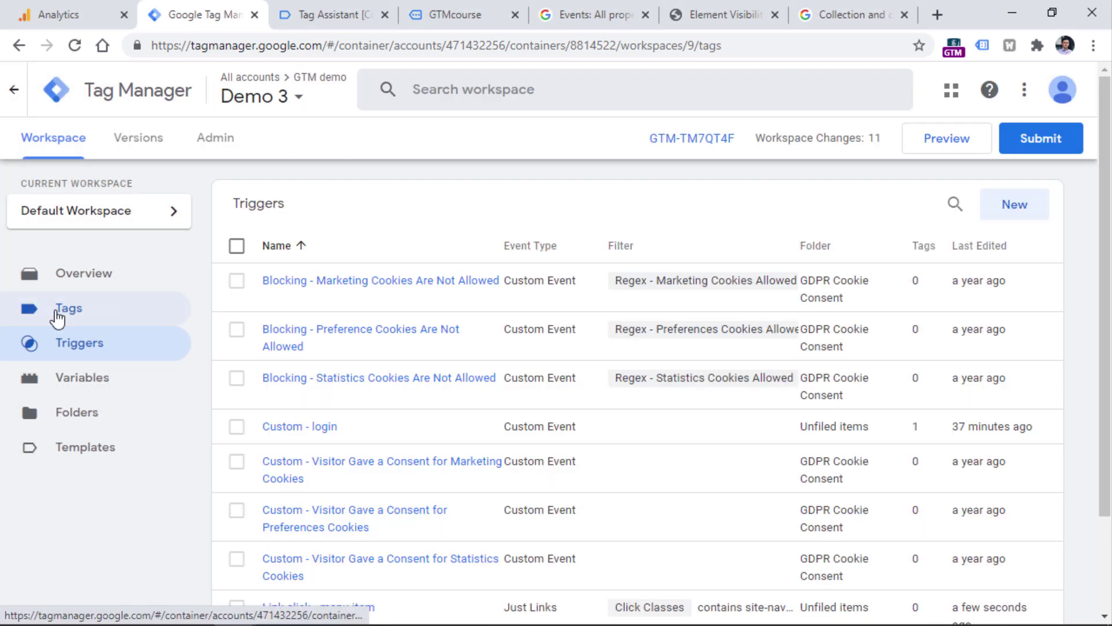
- Create a Google Analytics: GA4 Event tag using the GA4 Configuration - Pageview configuration tag and the event name menu_click
left_click(57, 318)
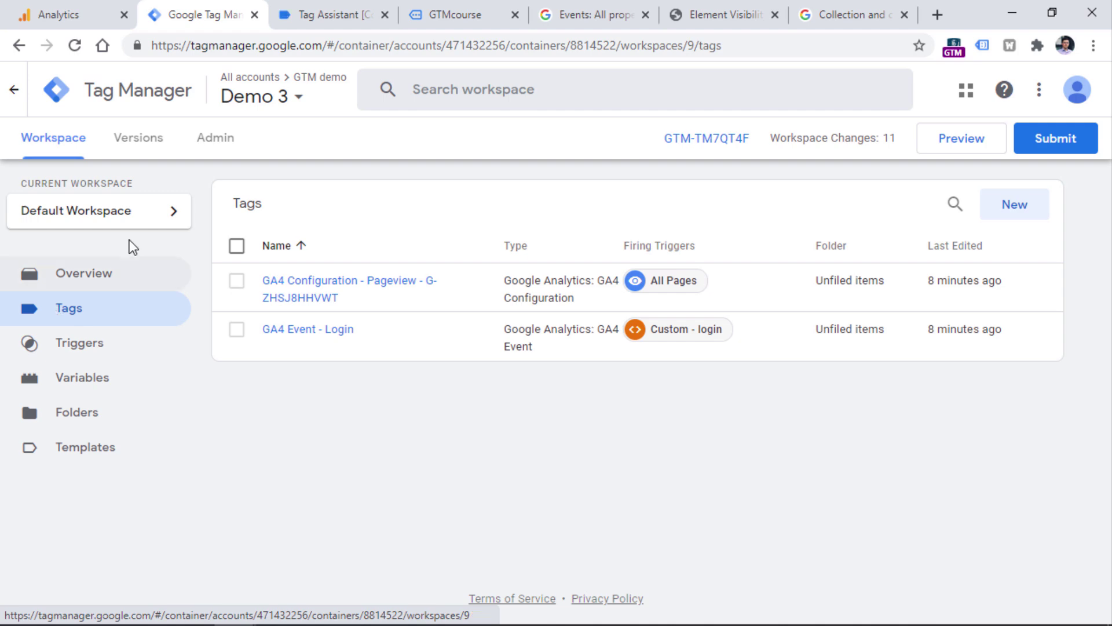
left_click(1010, 214)
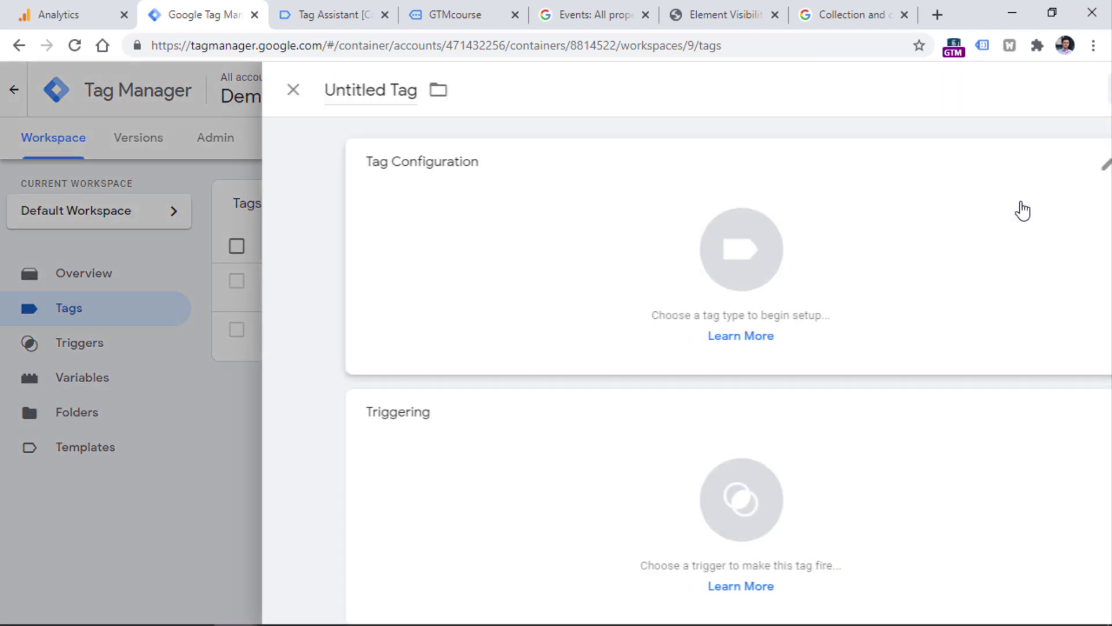
left_click(369, 265)
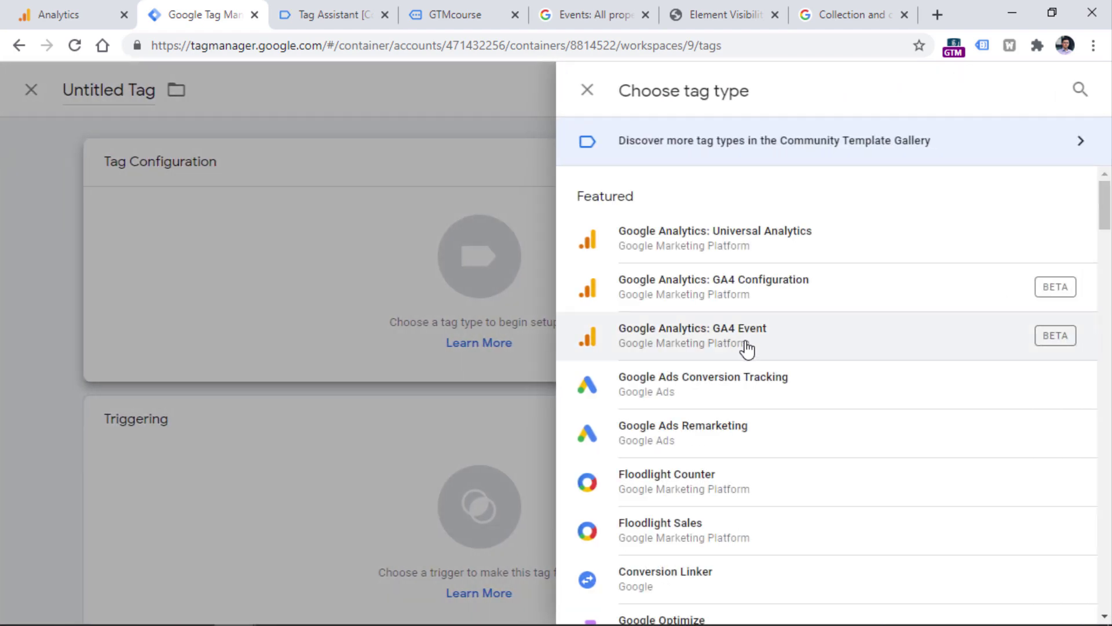
left_click(745, 344)
left_click(335, 370)
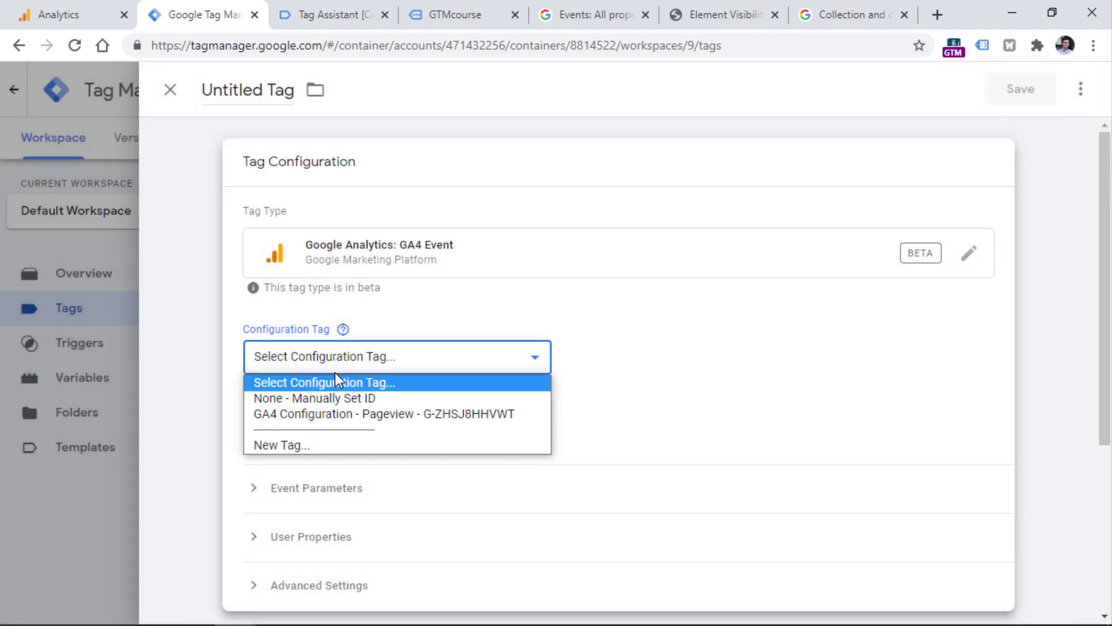
left_click(383, 415)
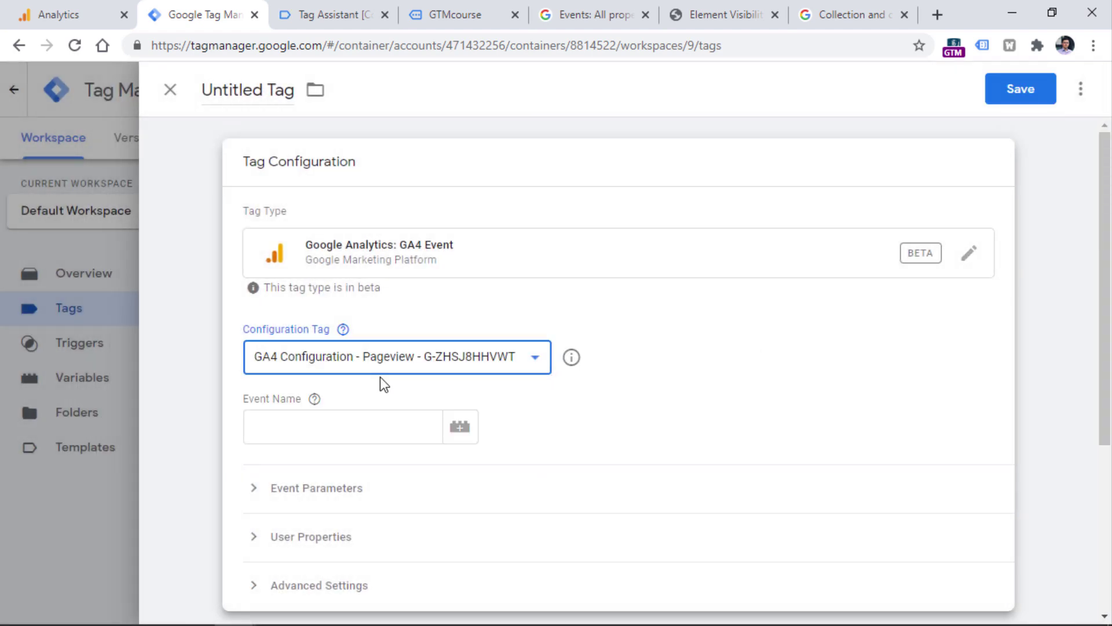
left_click(341, 419)
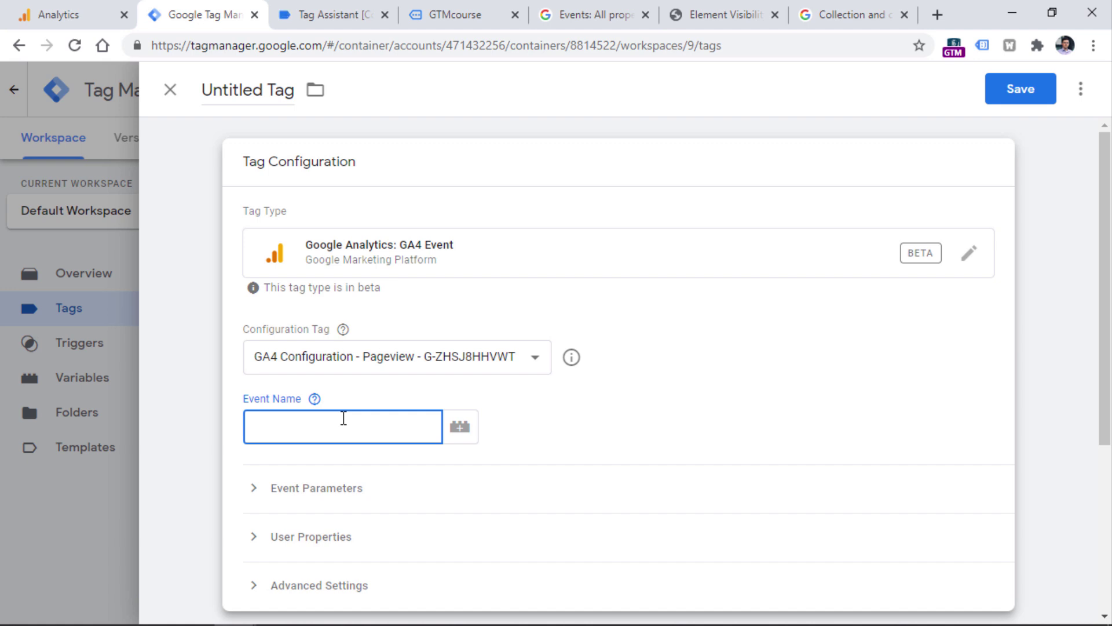
type("menu_click")
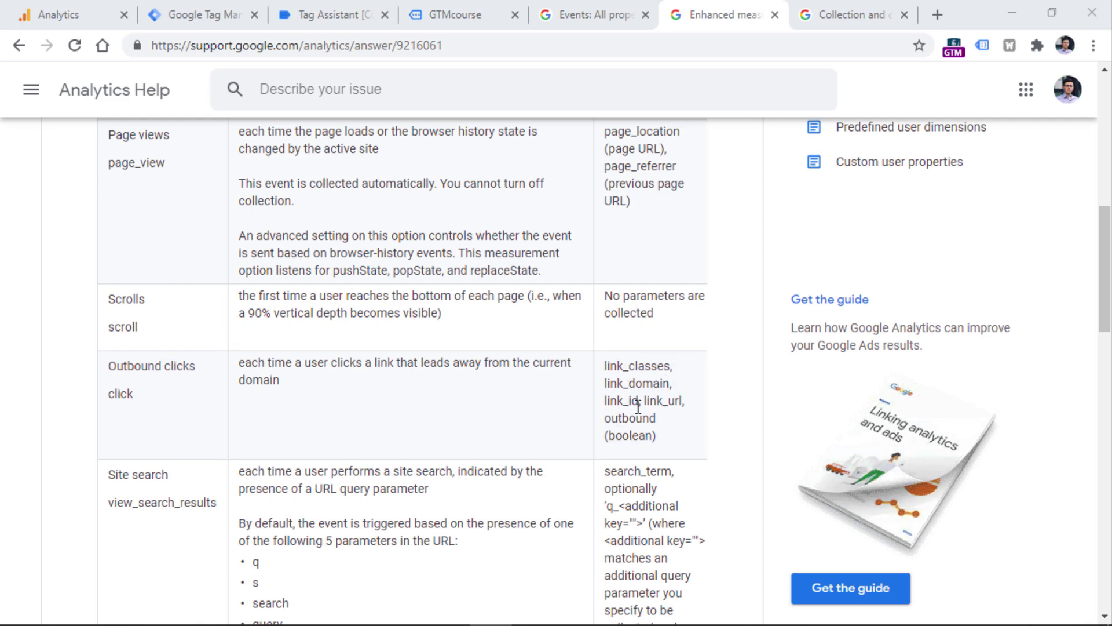
- Review the event parameters in the Analytics Help article on enhanced measurement, down to file downloads, and return to Tag Manager
scroll(683, 391, "down", 5)
scroll(765, 296, "down", 5)
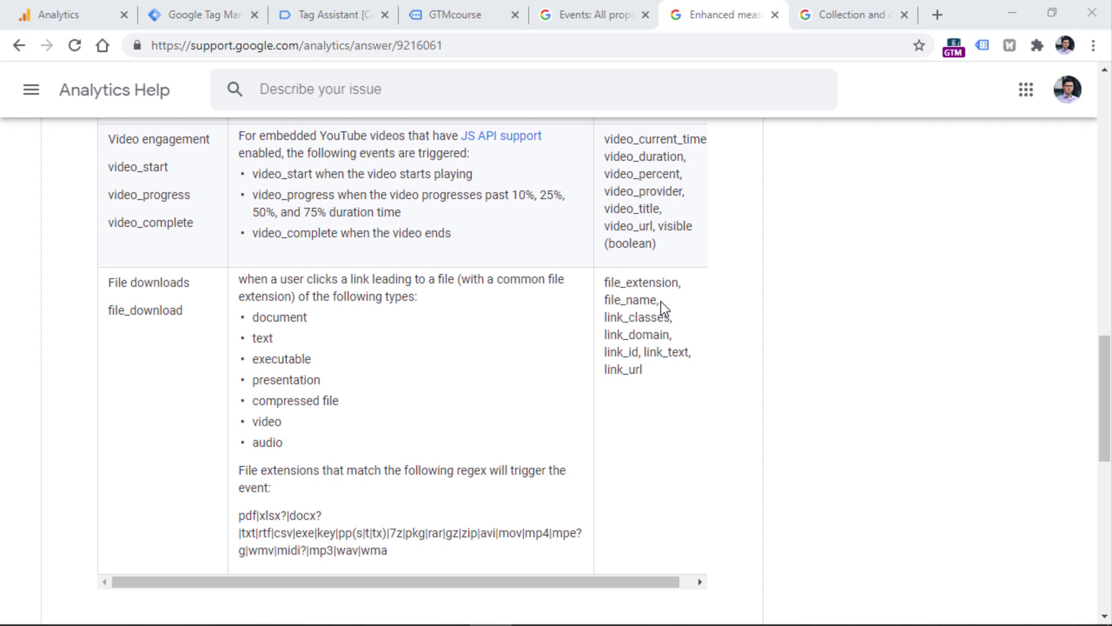
left_click(197, 15)
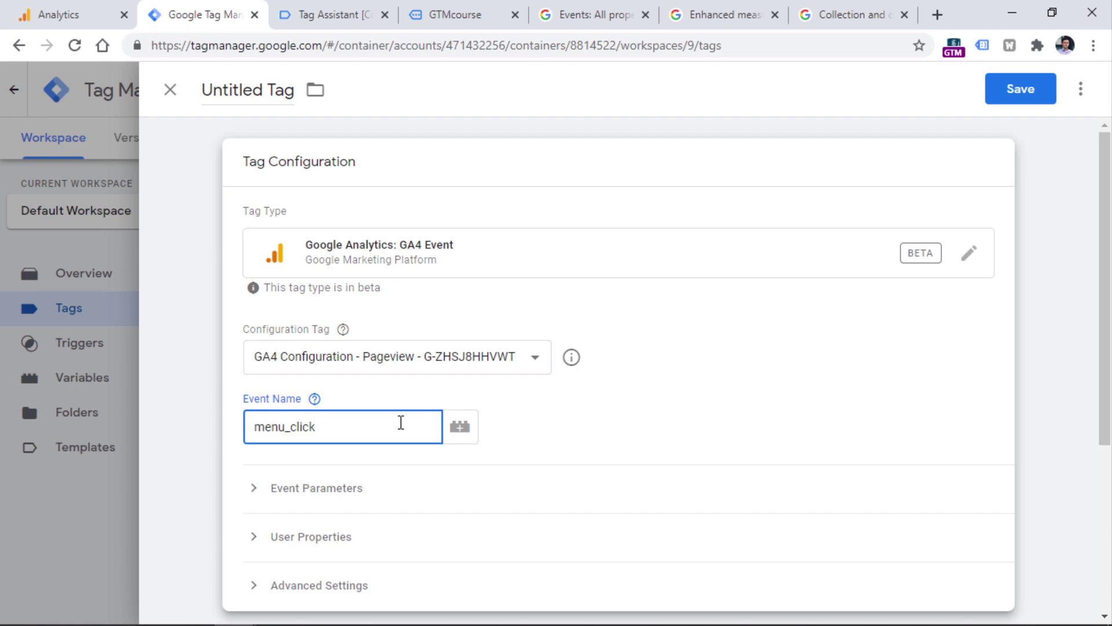
- Add two event parameters to the tag, named menu_item_url and menu_item_name
left_click(332, 490)
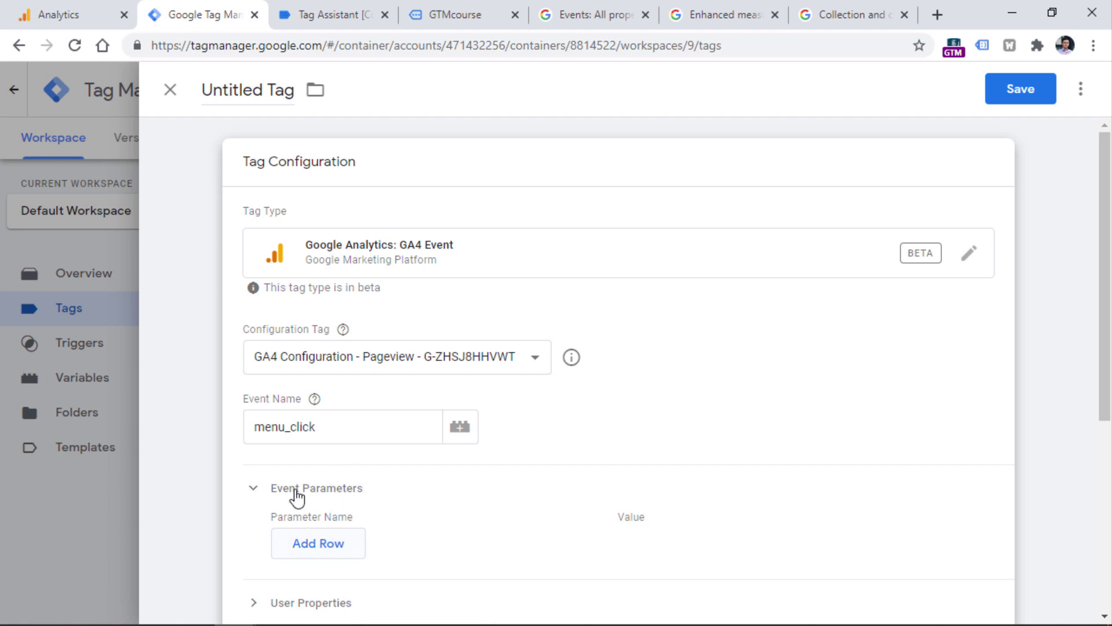
left_click(323, 544)
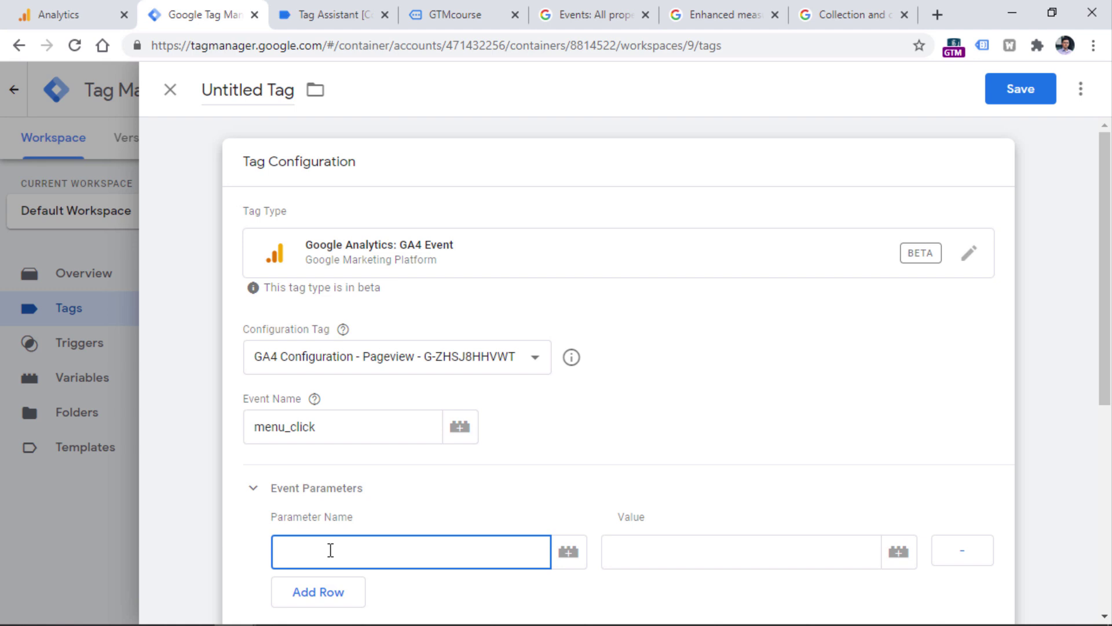
type("menu_item_url")
scroll(389, 549, "down", 5)
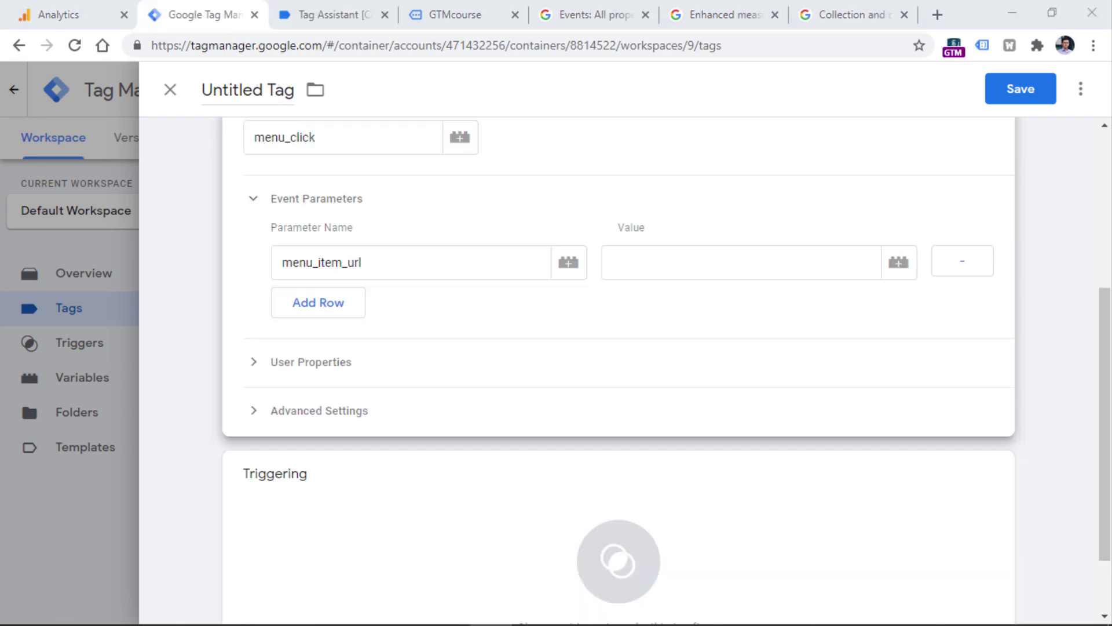
left_click(338, 312)
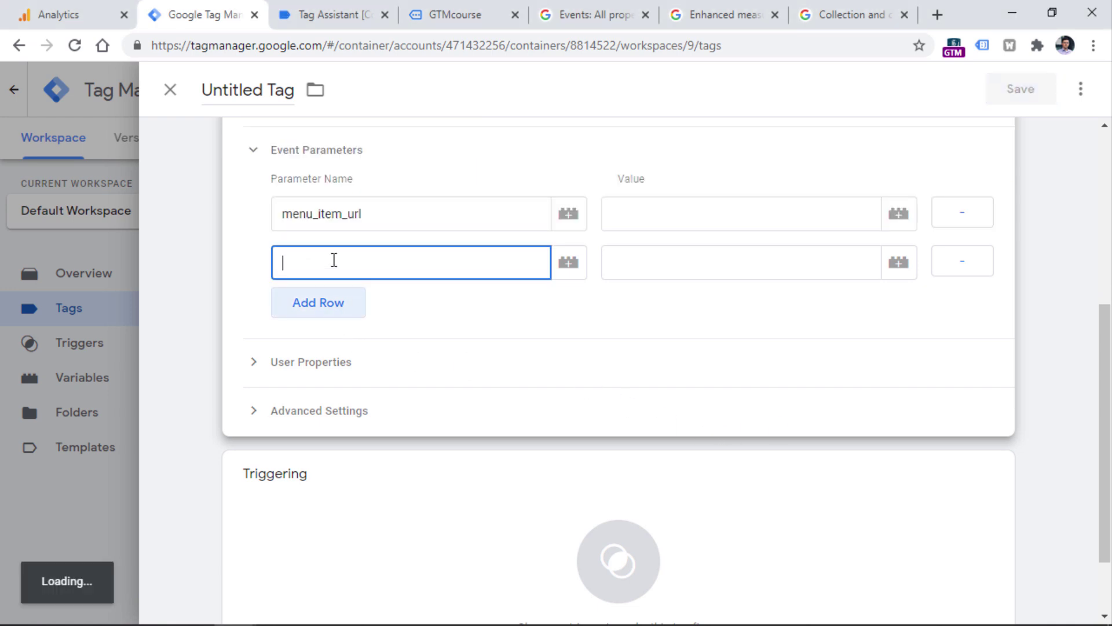
type("menu_")
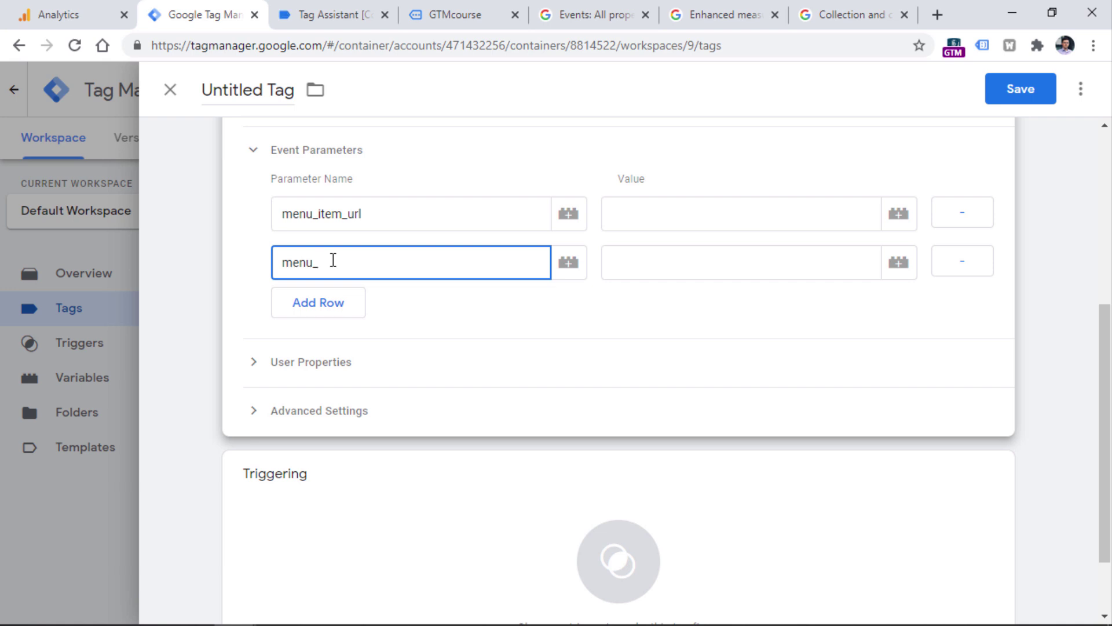
type("item_name")
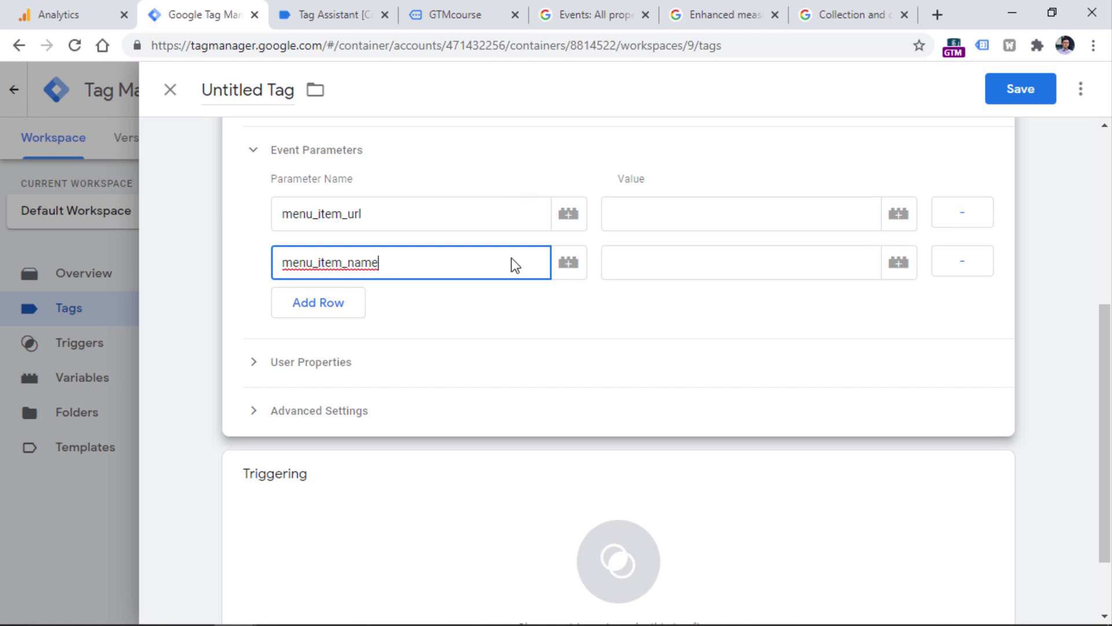
- Check the Click Text and Click URL variables in Tag Assistant and the file download parameters in Analytics Help, and return to Tag Manager
left_click(339, 12)
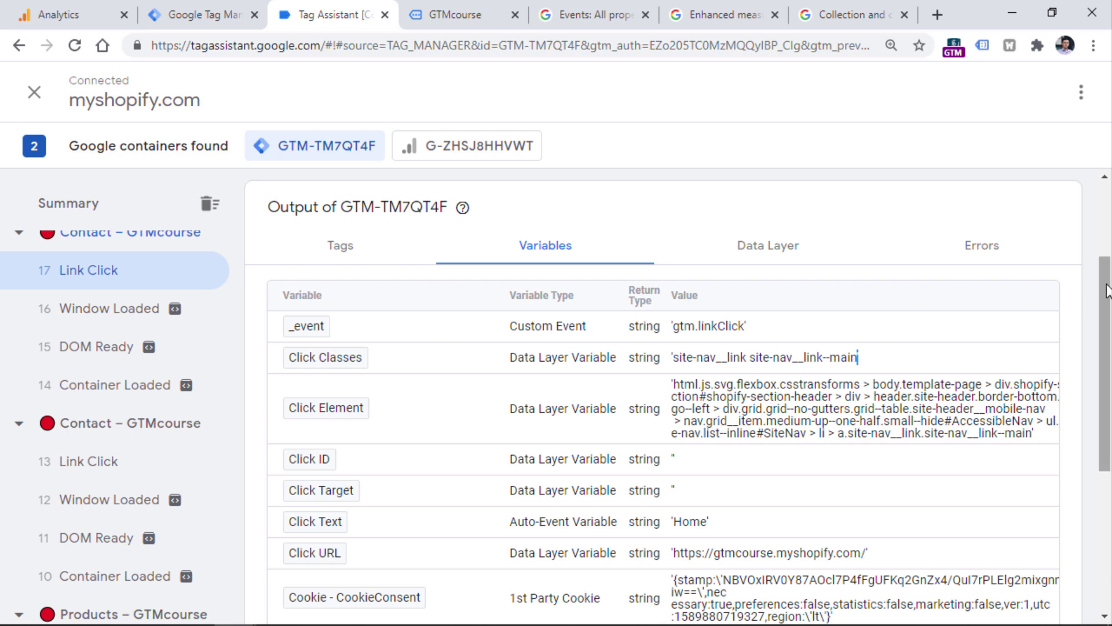
left_click_drag(1108, 284, 1108, 401)
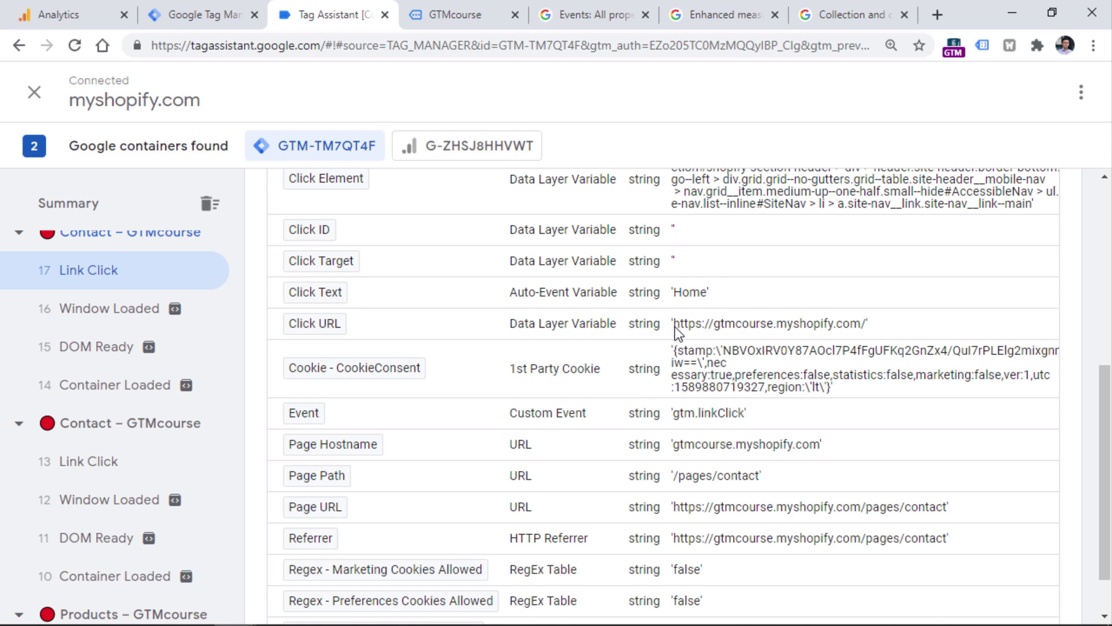
left_click_drag(674, 326, 892, 334)
left_click(865, 325)
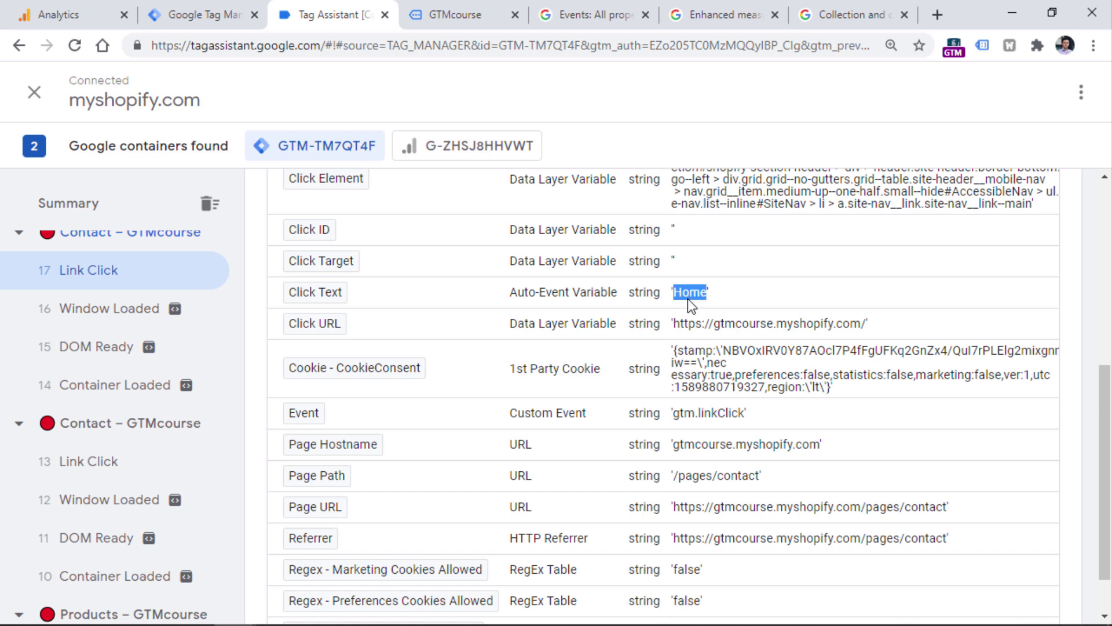
left_click_drag(674, 325, 861, 329)
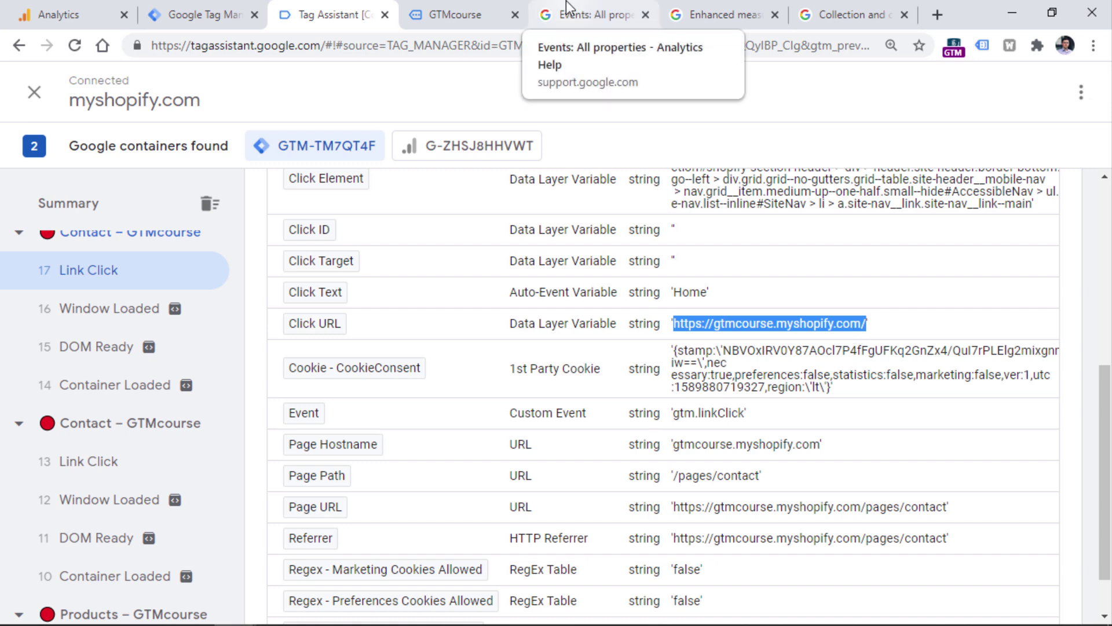
left_click(720, 11)
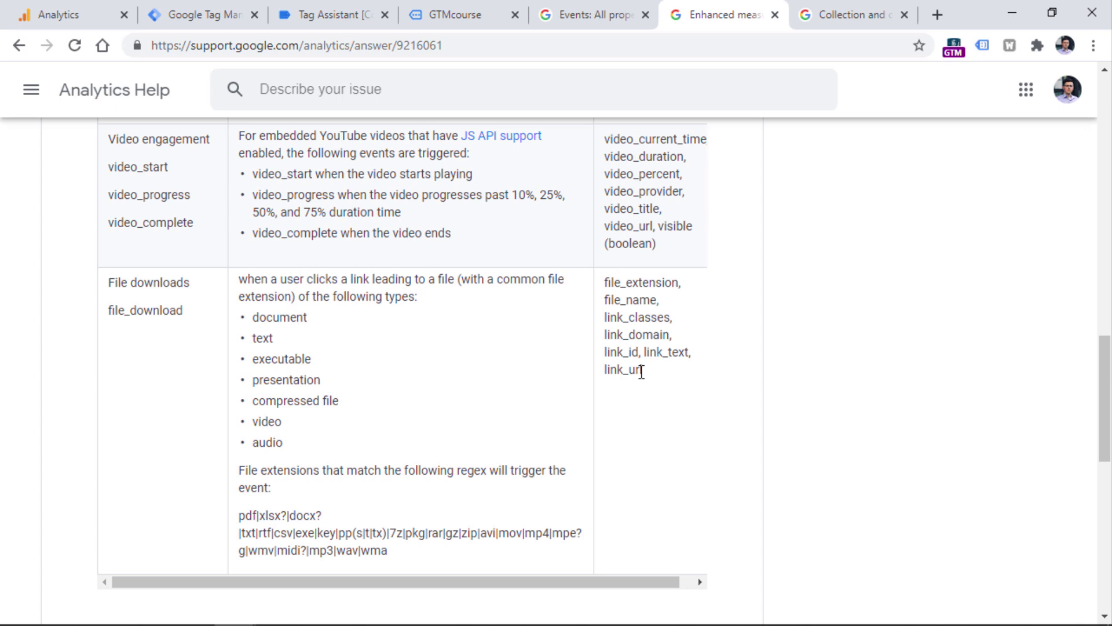
key("ctrl+2")
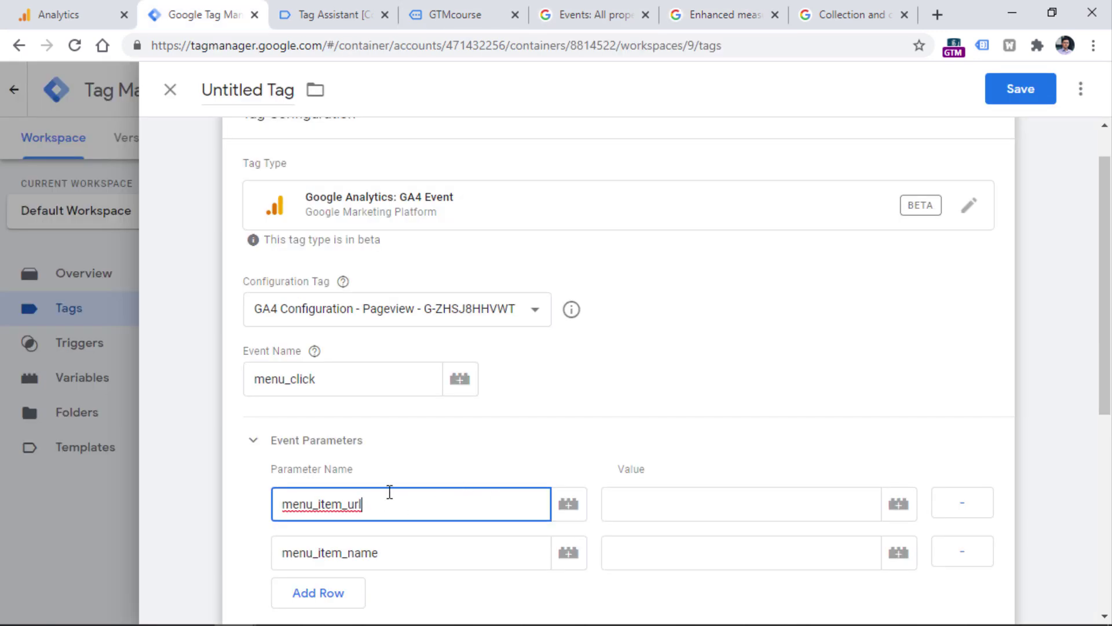
- Set the value of menu_item_url to the Click URL variable and that of menu_item_name to the Click Text variable
left_click(728, 506)
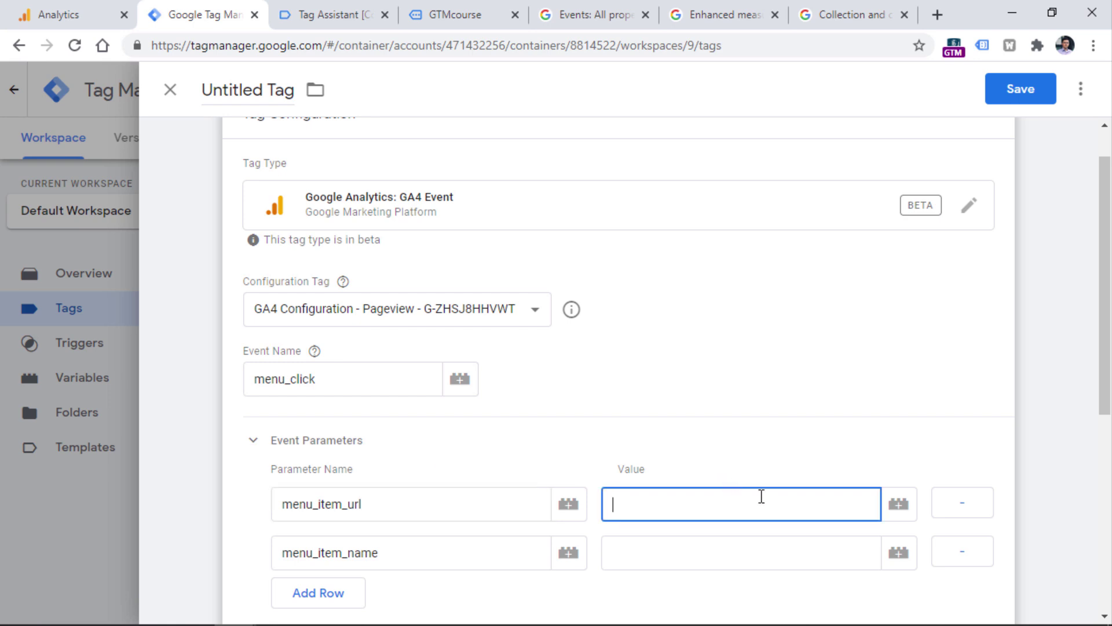
left_click(900, 505)
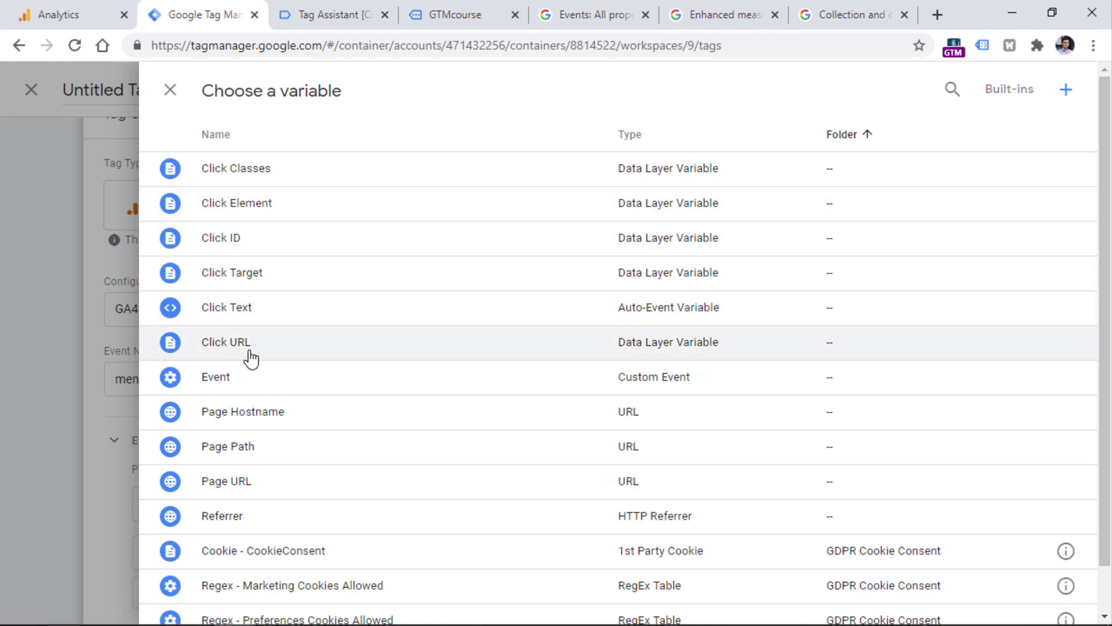
left_click(251, 354)
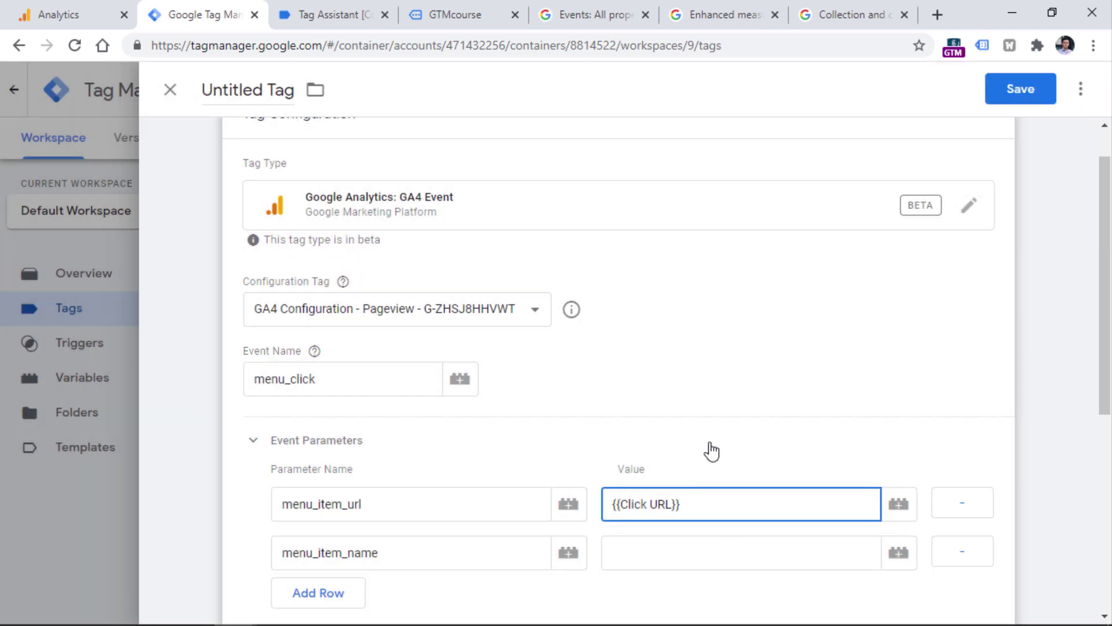
left_click(801, 549)
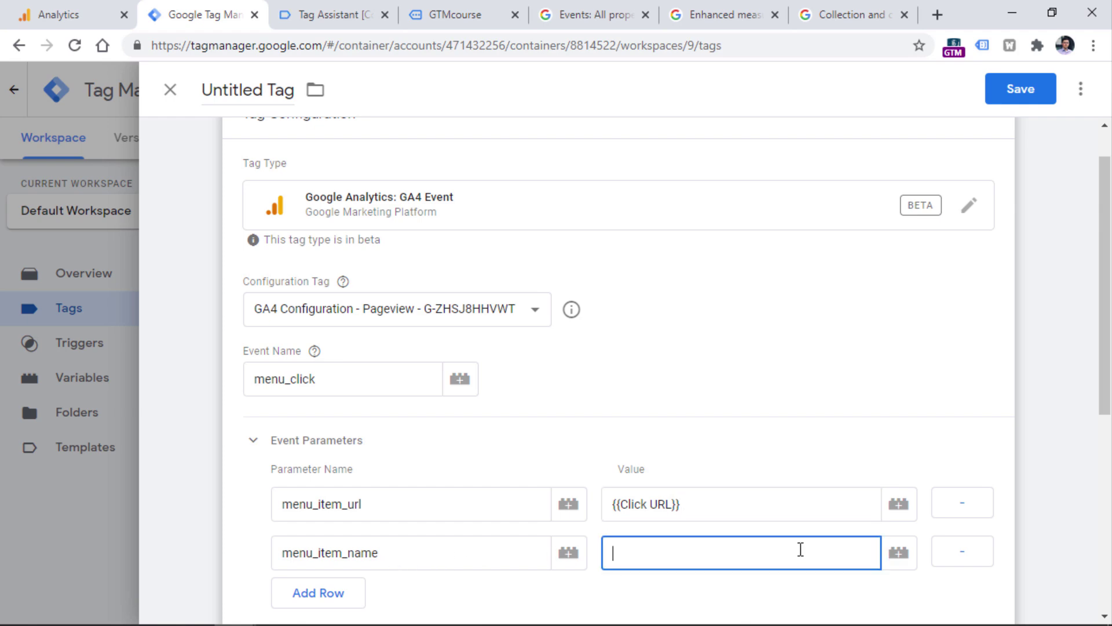
left_click(898, 554)
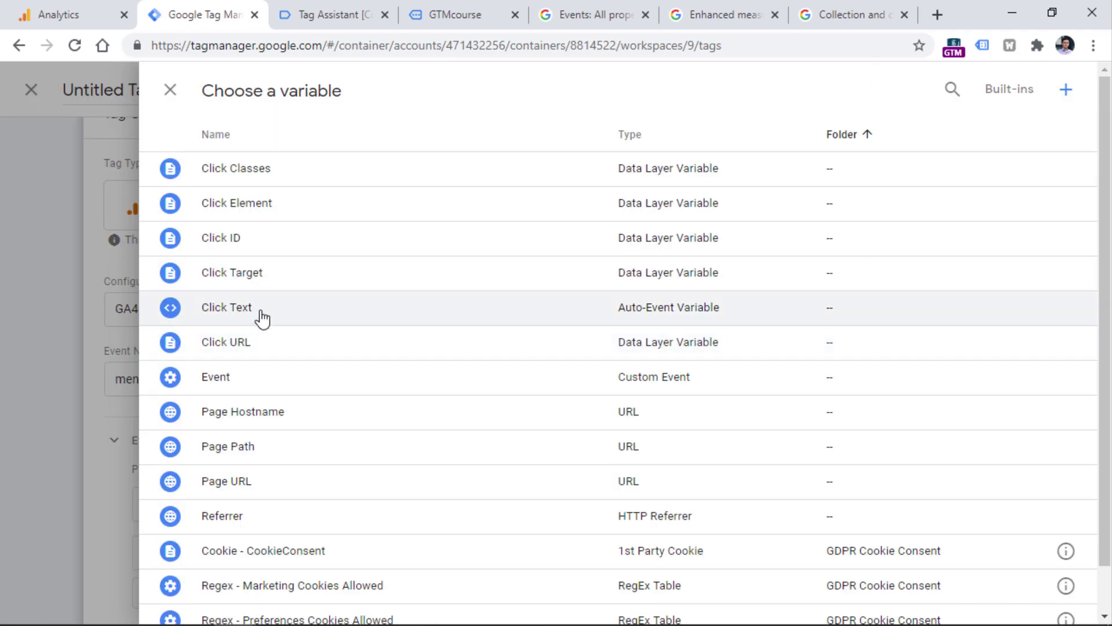
left_click(258, 318)
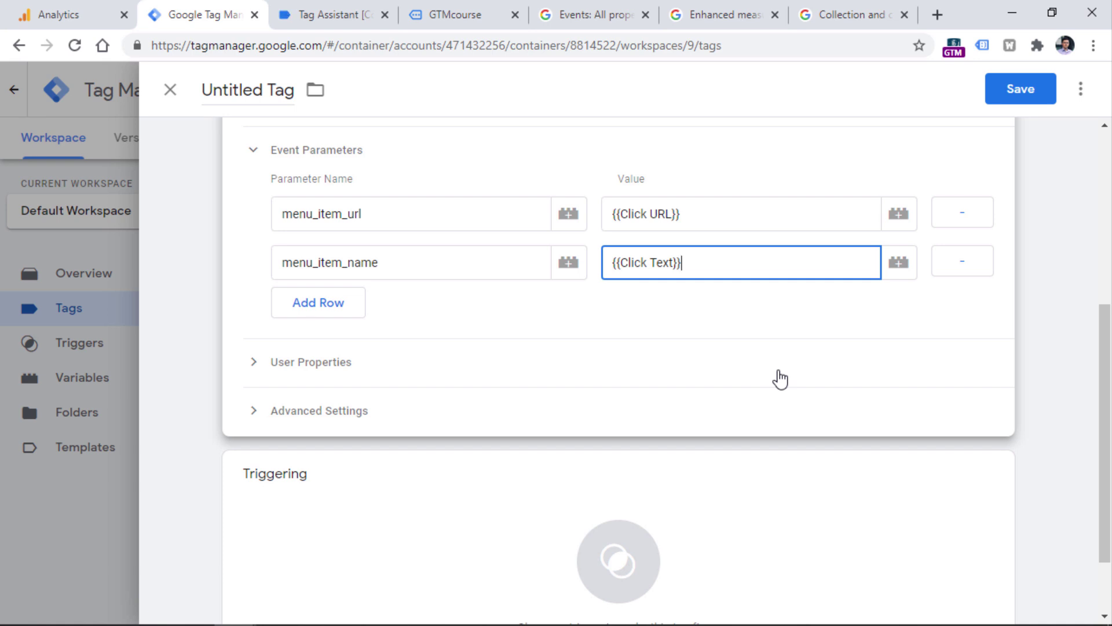
- Look over the Analytics Help article on collection and configuration limits, and review the tag's event name in Tag Manager
key("ctrl+9")
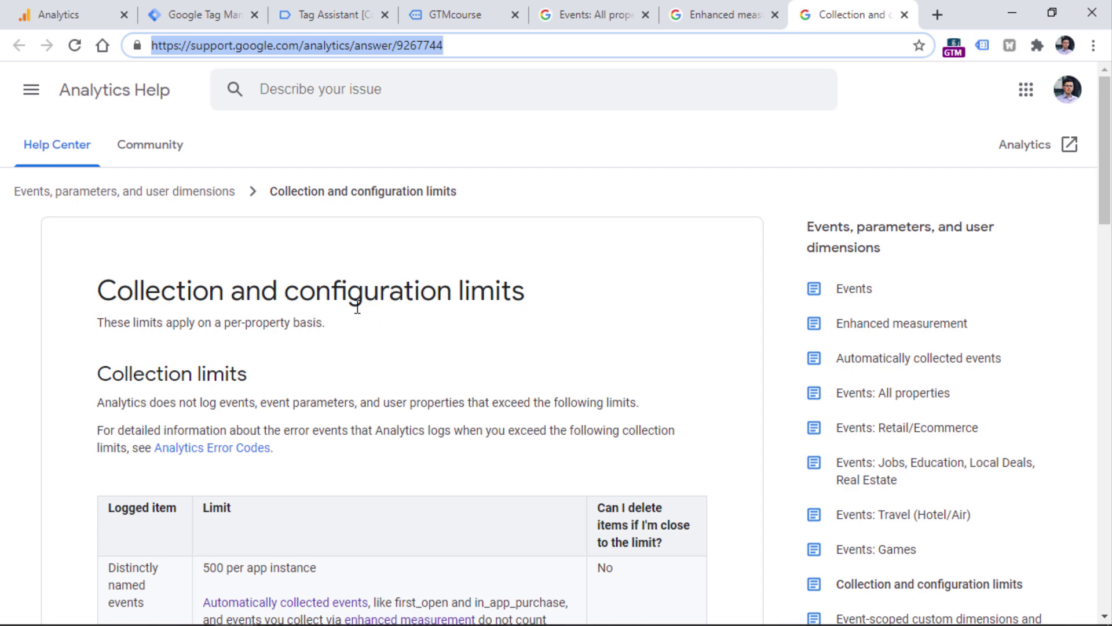
scroll(348, 347, "down", 5)
scroll(261, 371, "up", 5)
key("ctrl+2")
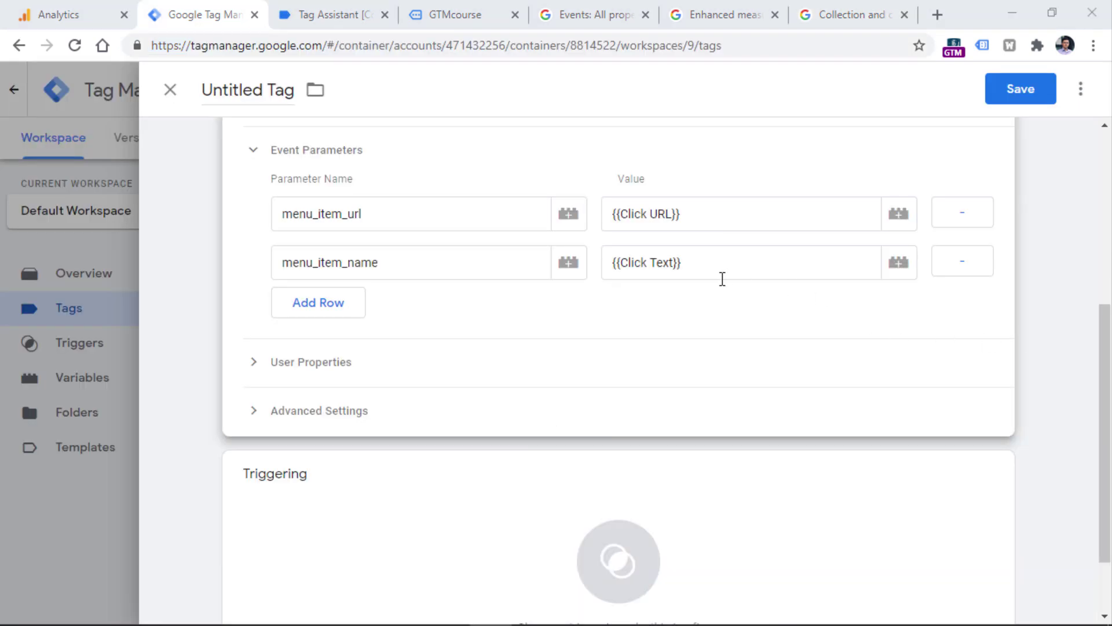
scroll(603, 281, "up", 5)
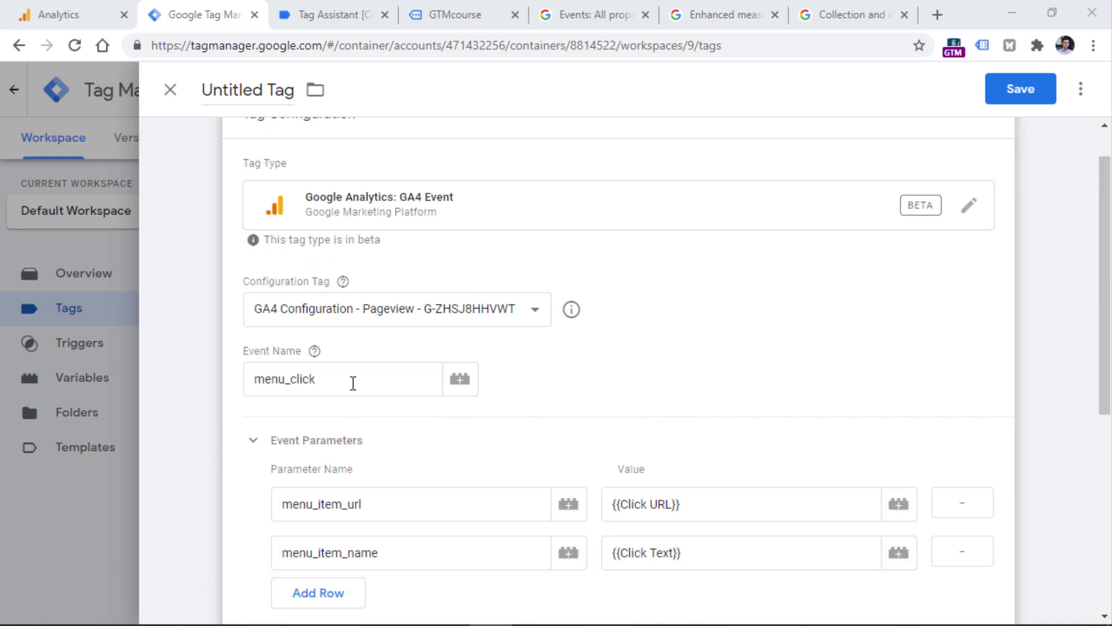
left_click_drag(335, 368, 236, 375)
left_click(335, 379)
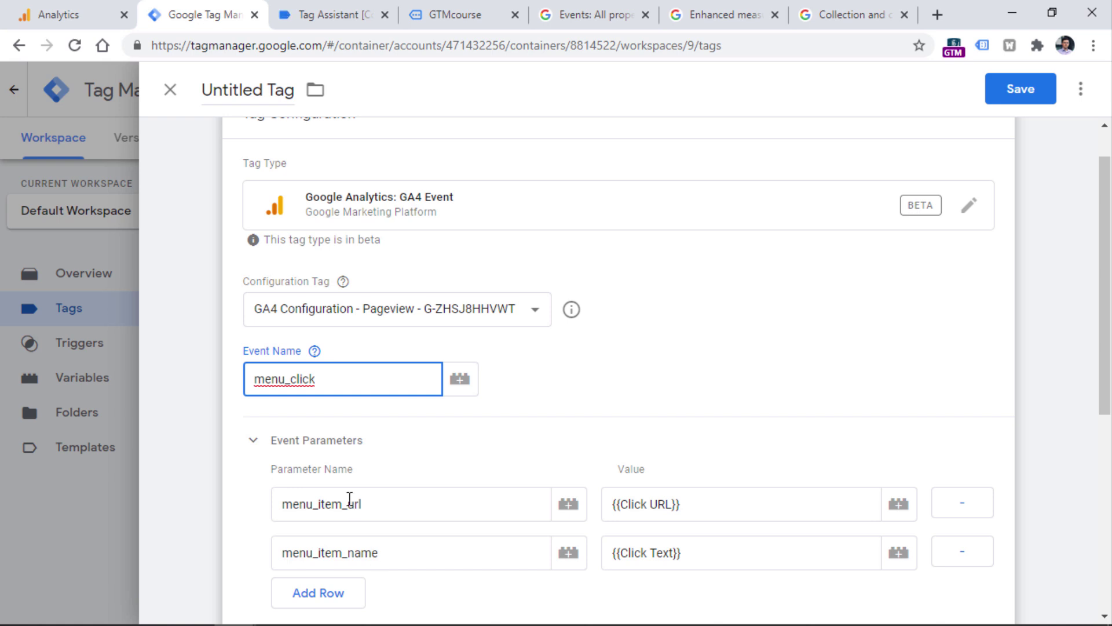
- Assign the Link click - menu item trigger to the tag
scroll(363, 429, "down", 6)
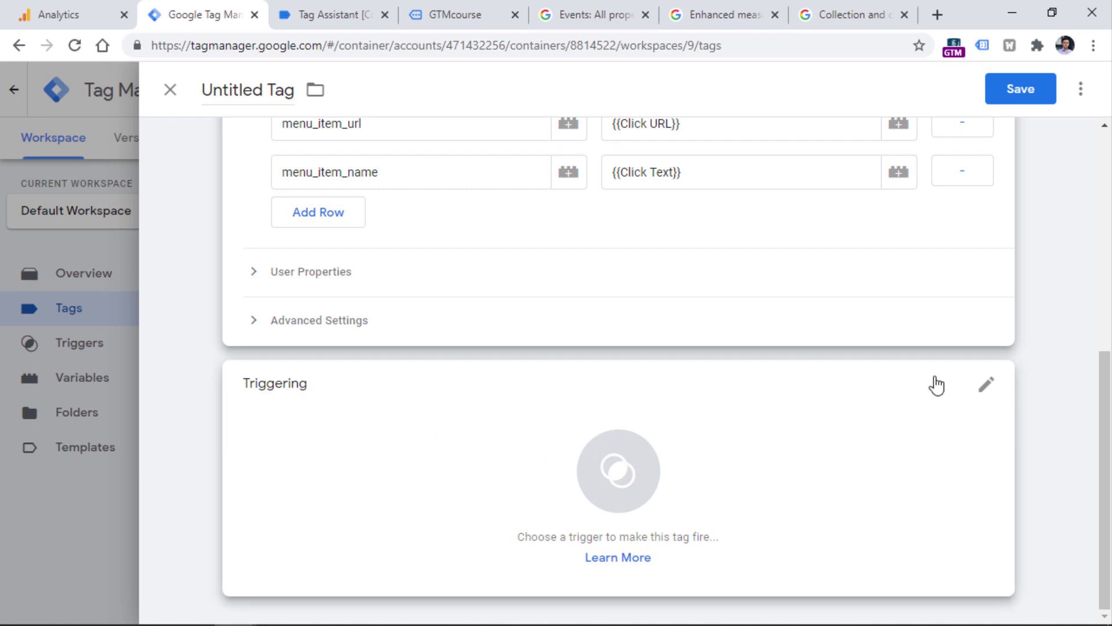
left_click(986, 387)
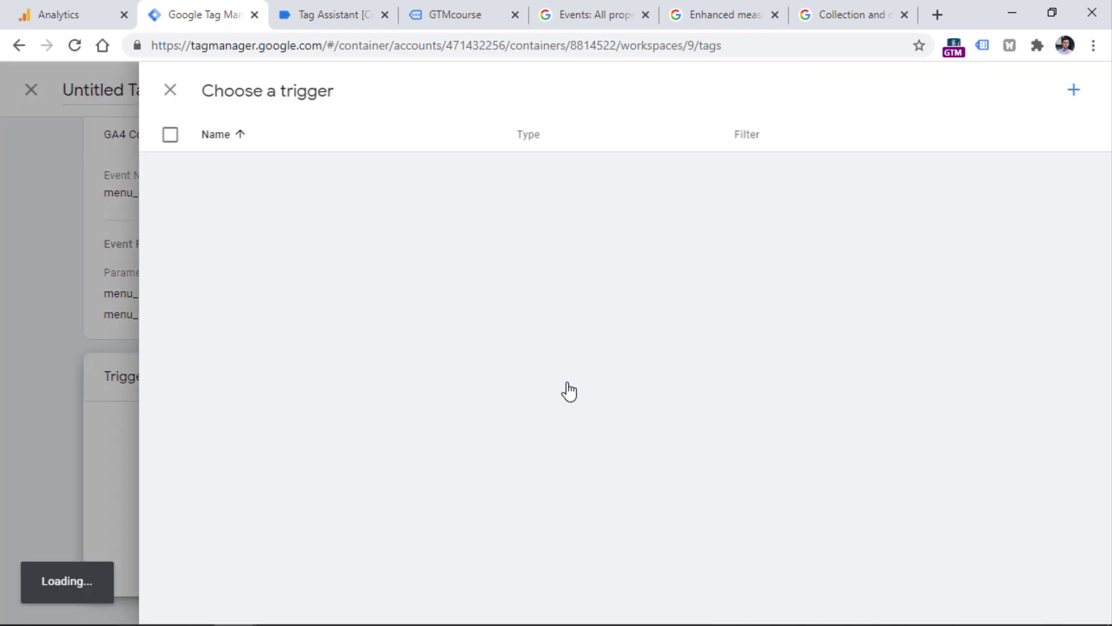
left_click(250, 251)
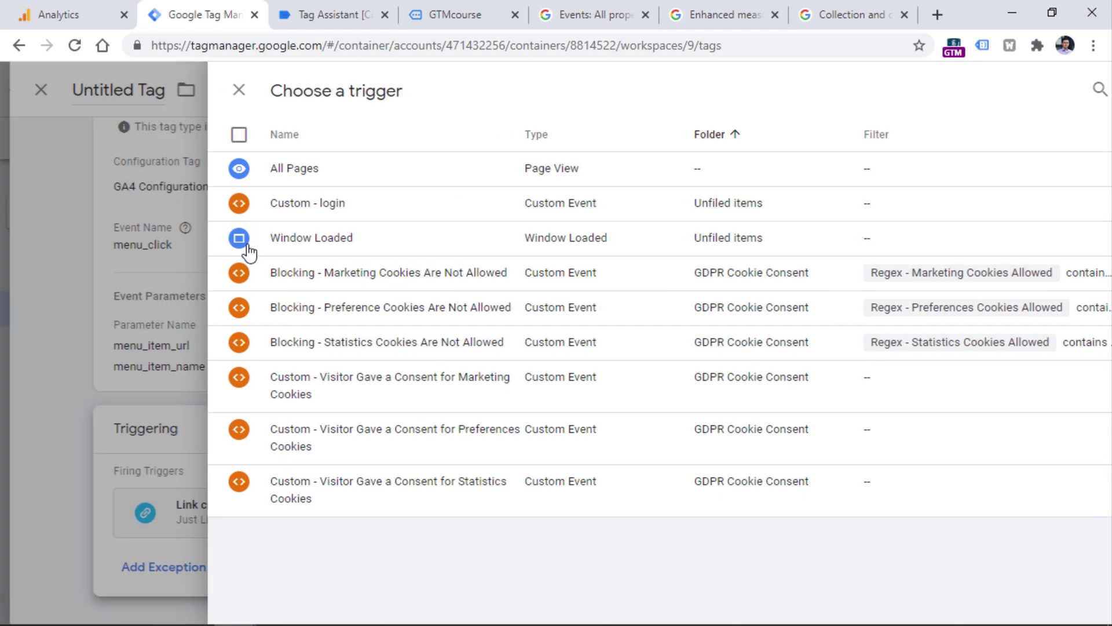
- Name the tag GA4 Event - menu_click and save it
left_click(256, 88)
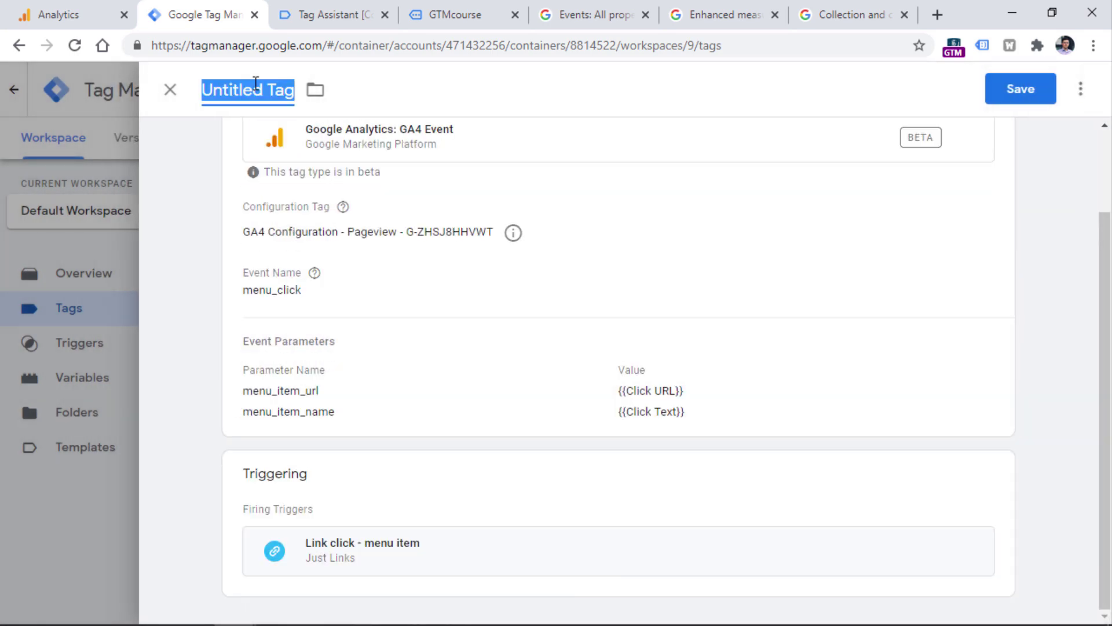
type("GA4 Event - ")
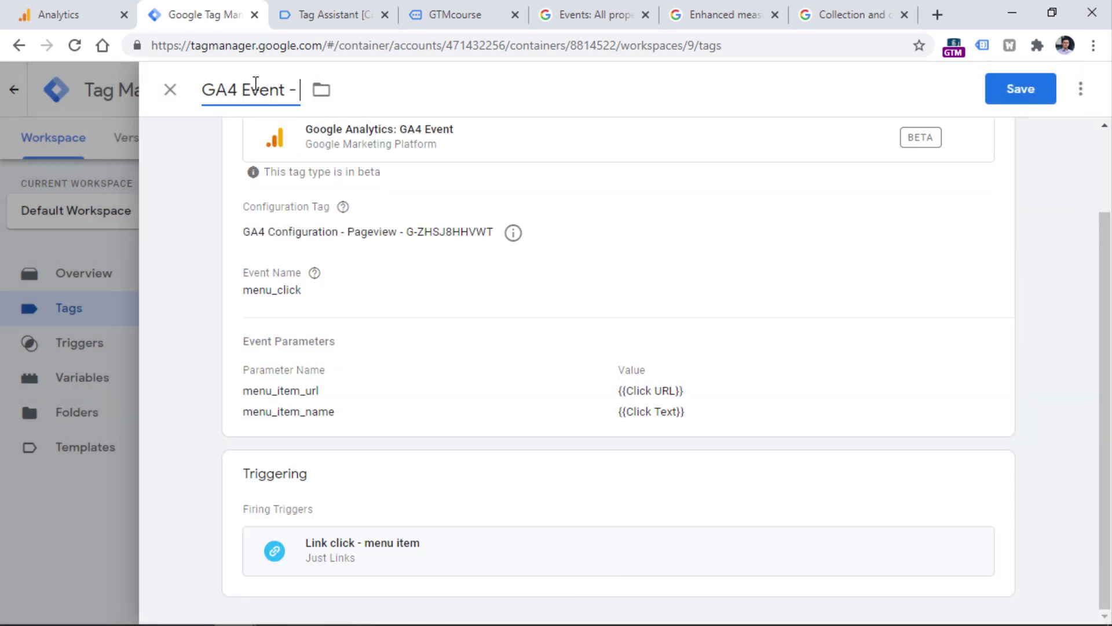
type("menu_click")
left_click(1020, 89)
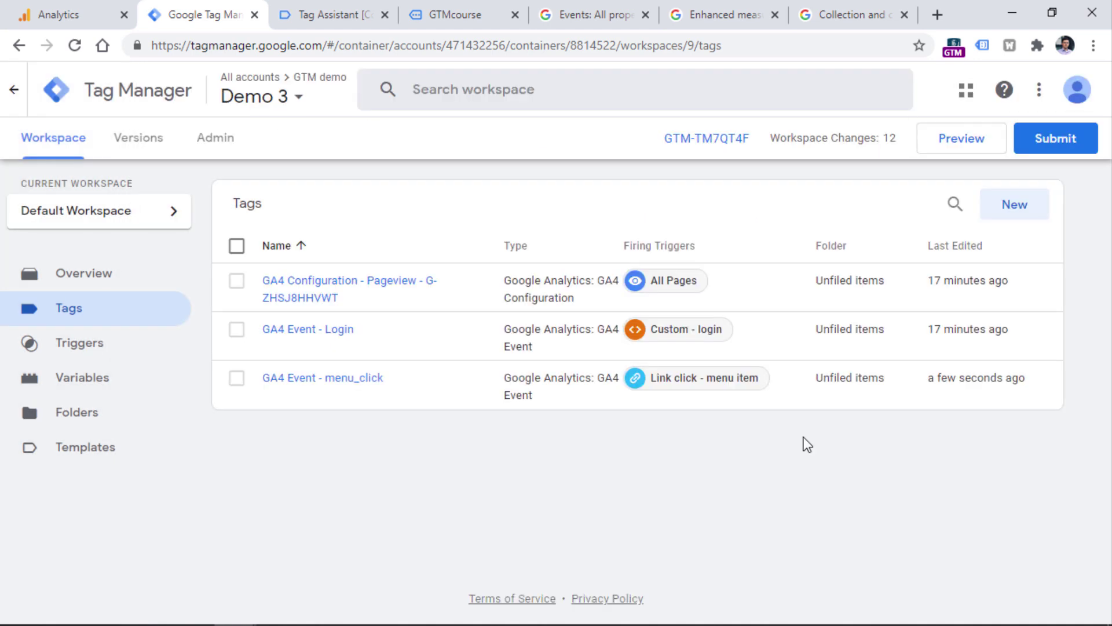
- Preview the container and check the tags fired on the Products and Login page Link Click events in Tag Assistant
left_click(962, 142)
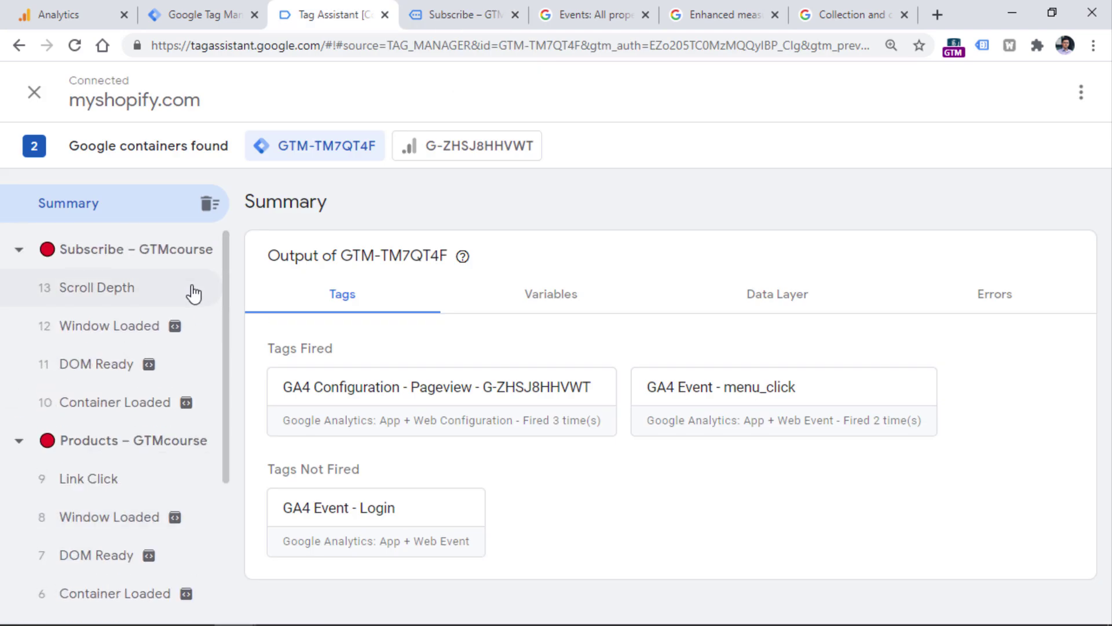
left_click(105, 482)
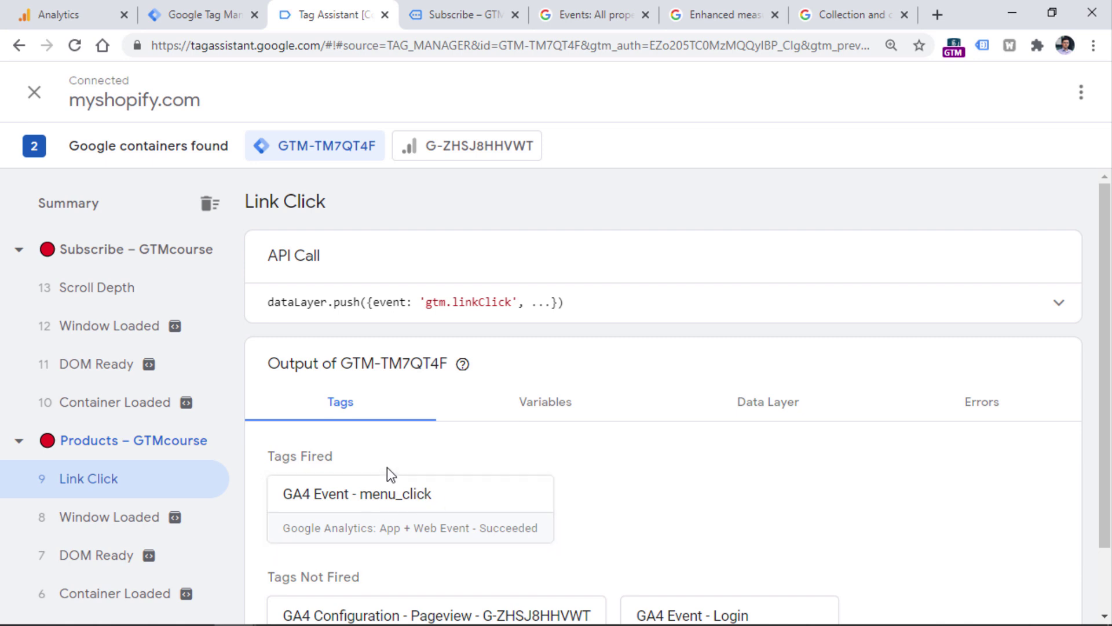
scroll(209, 467, "down", 1)
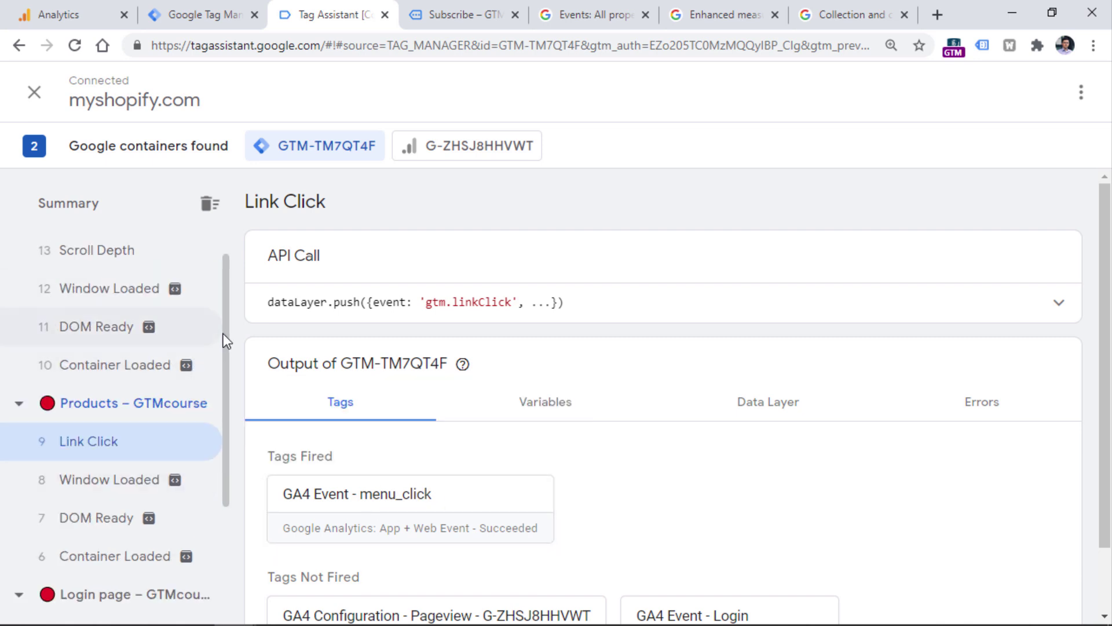
scroll(227, 417, "down", 3)
left_click(84, 453)
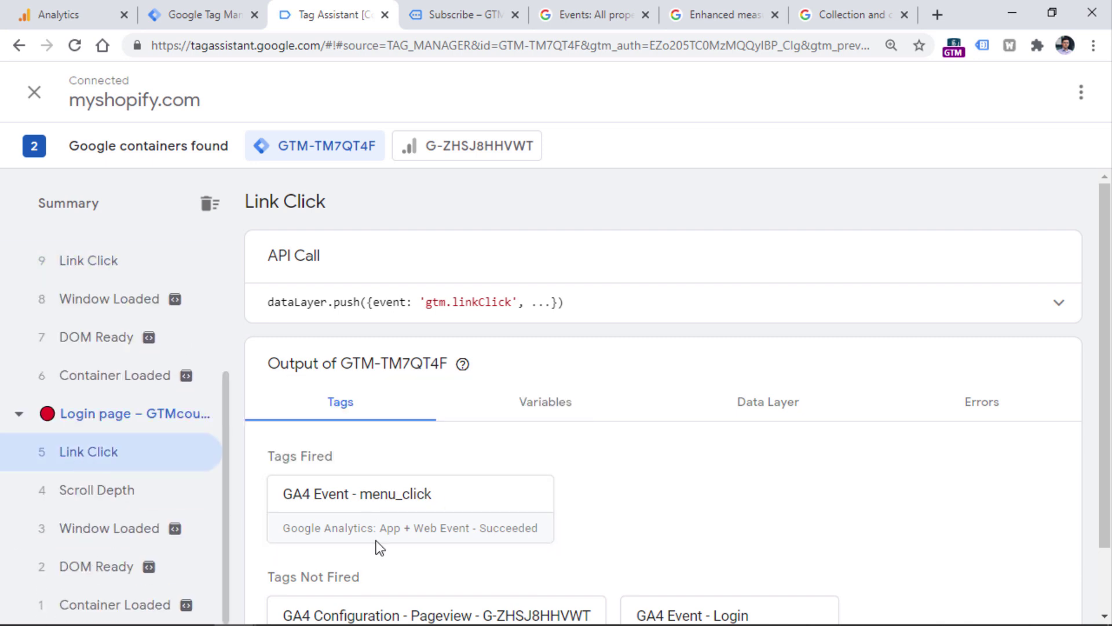
- Open the fired GA4 Event - menu_click tag's details, display variables as values, and examine the event name and menu_item_url parameter
left_click(390, 500)
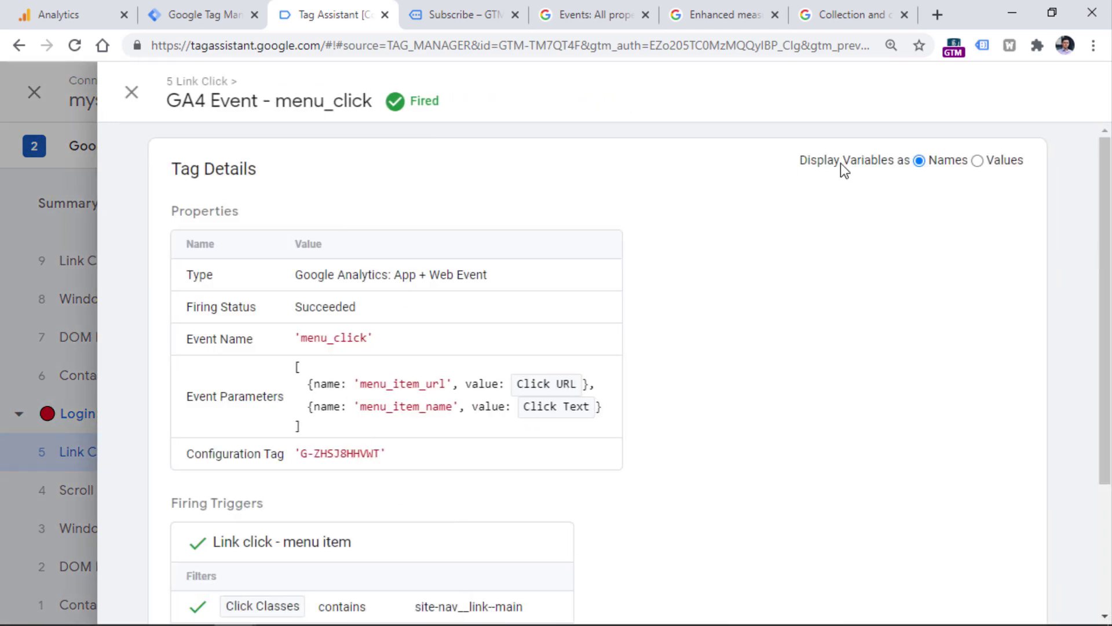
left_click(978, 162)
left_click_drag(1105, 174, 1105, 226)
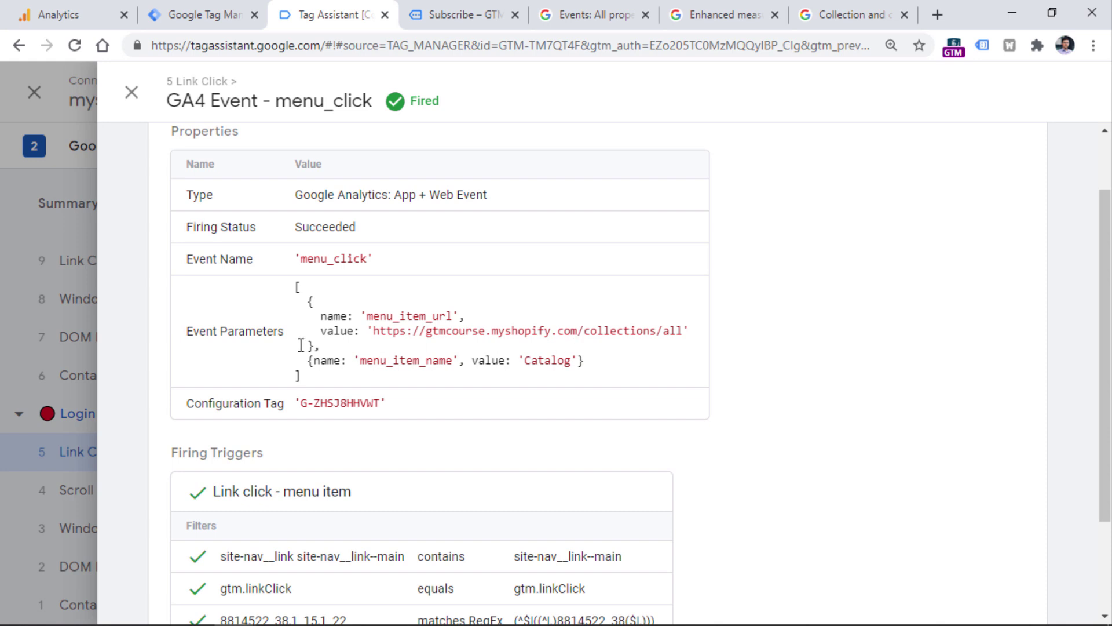
double_click(349, 256)
left_click(367, 257)
left_click_drag(368, 316, 457, 315)
left_click(457, 315)
left_click_drag(343, 315, 538, 338)
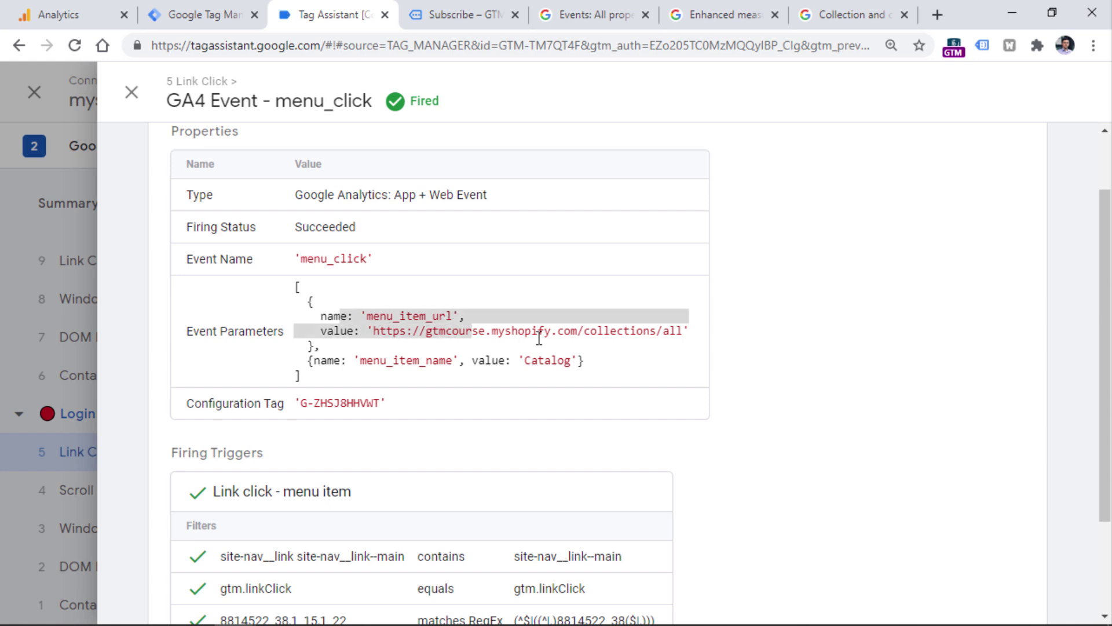
- Examine the menu_item_name parameter and its value in the fired tag's properties, and close the tag details
left_click(369, 373)
left_click_drag(328, 360, 572, 361)
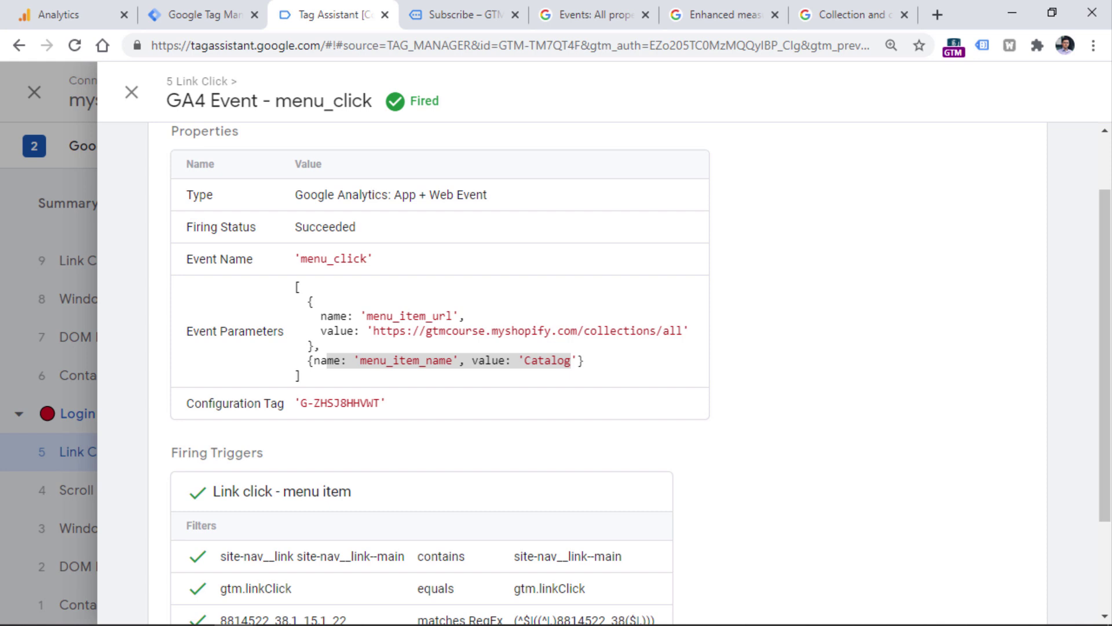
key("Escape")
- Switch to Analytics DebugView, close the login event's details, and view the latest part of the event stream
left_click(88, 8)
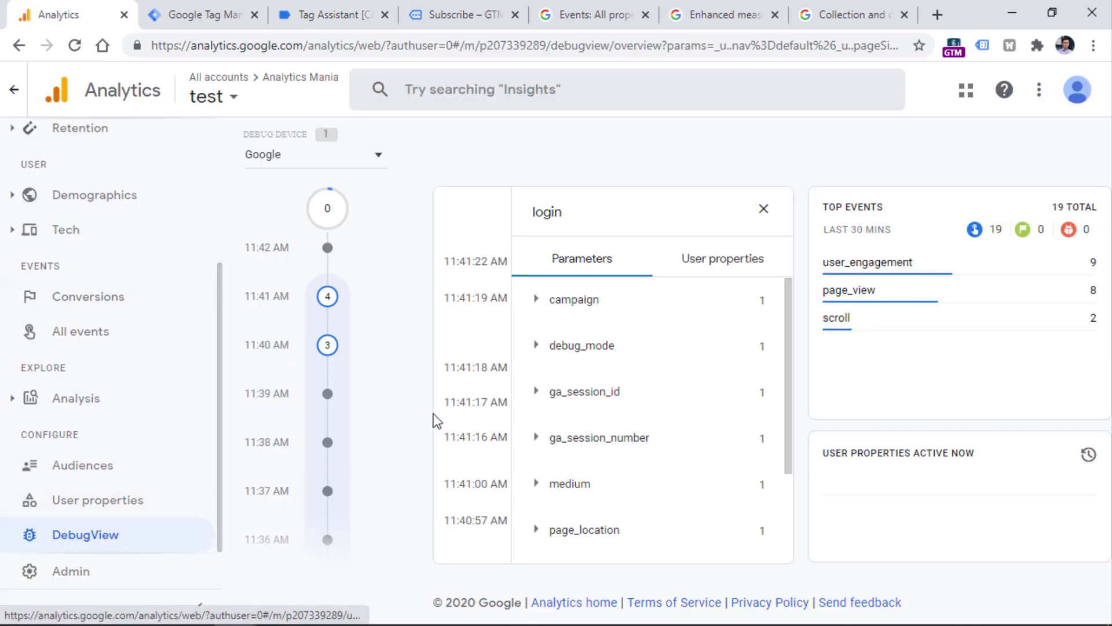
left_click(764, 209)
mouse_move(790, 203)
left_mouse_down()
mouse_move(792, 366)
mouse_move(789, 199)
left_mouse_up()
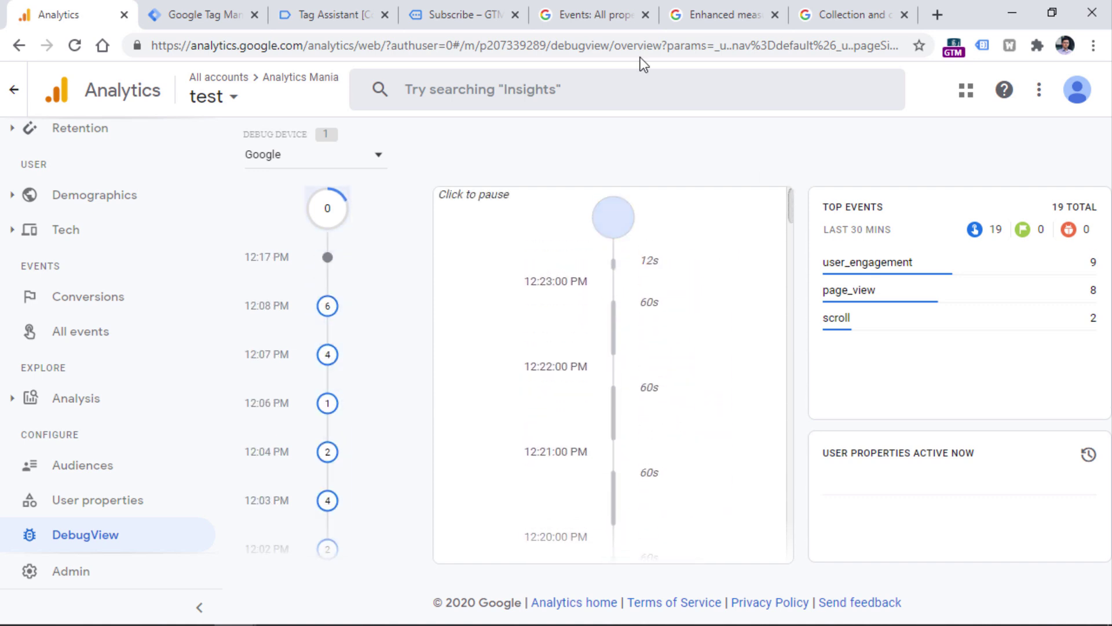
- Restart the container's preview from Tag Manager and check the Tag Assistant connection to the store
left_click(472, 13)
left_click(310, 9)
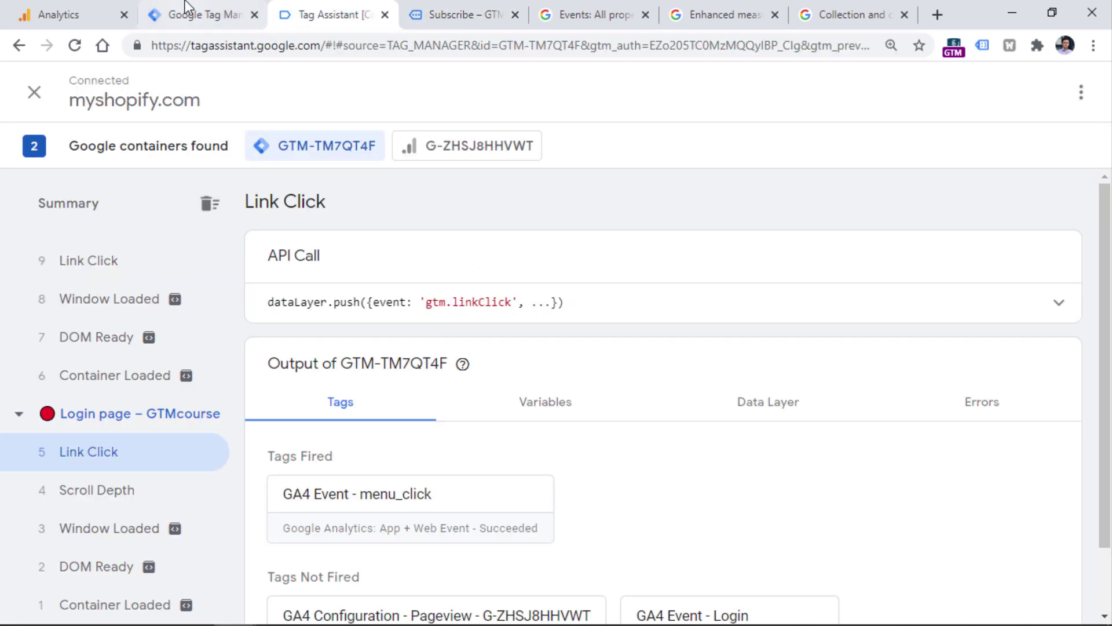
left_click(188, 12)
left_click(922, 155)
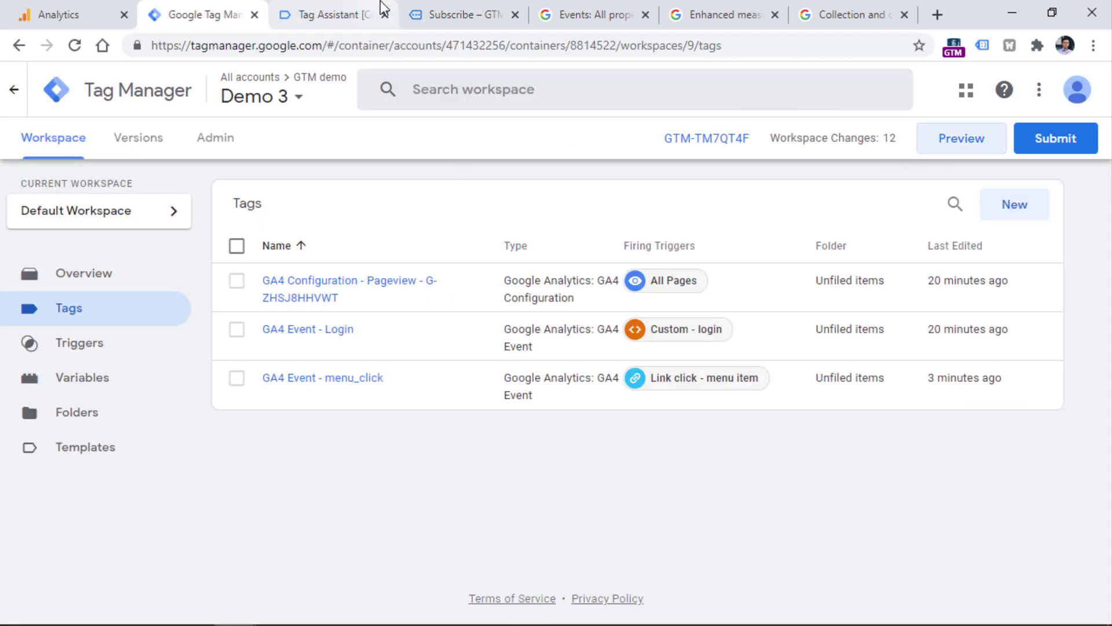
left_click(352, 6)
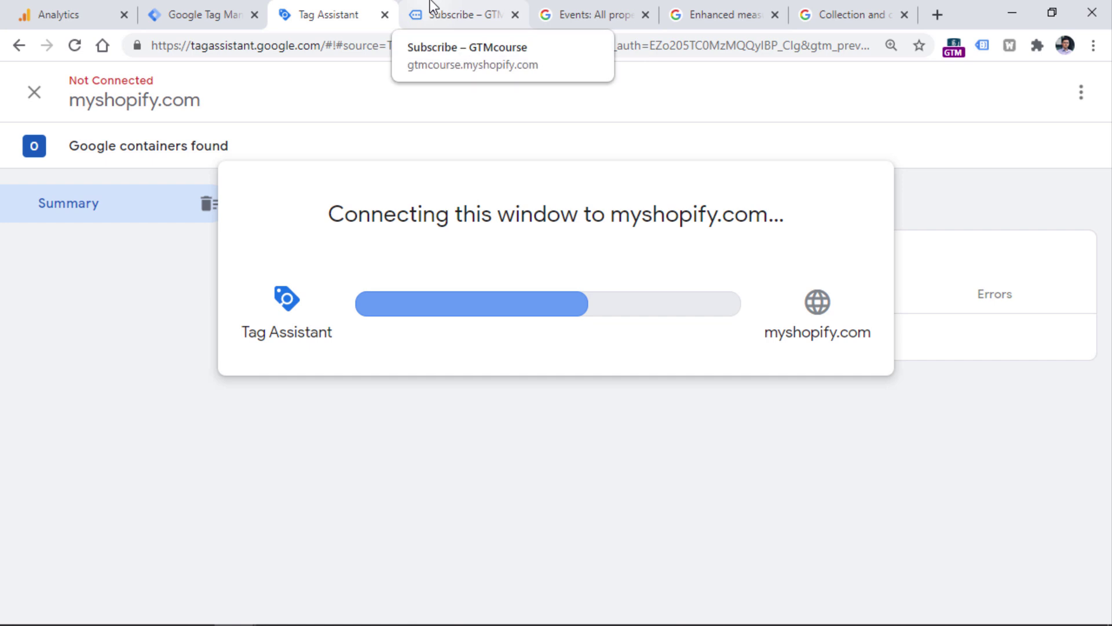
- Generate menu clicks on the GTMcourse store by visiting the Catalog, Blog and Home pages through its navigation menu
left_click(431, 9)
left_click(506, 123)
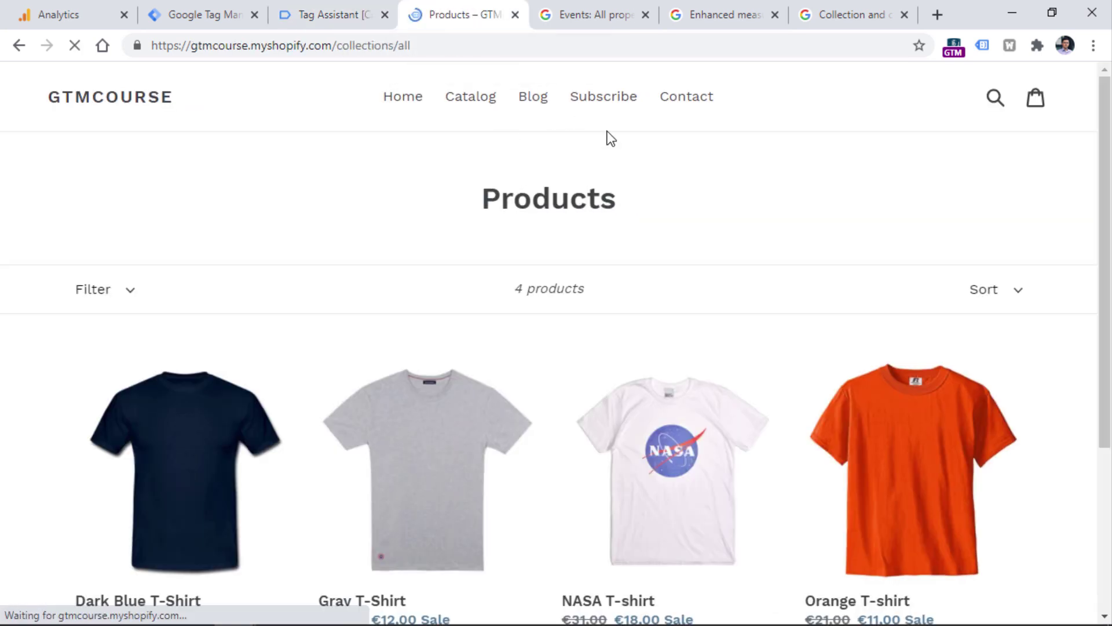
left_click(537, 105)
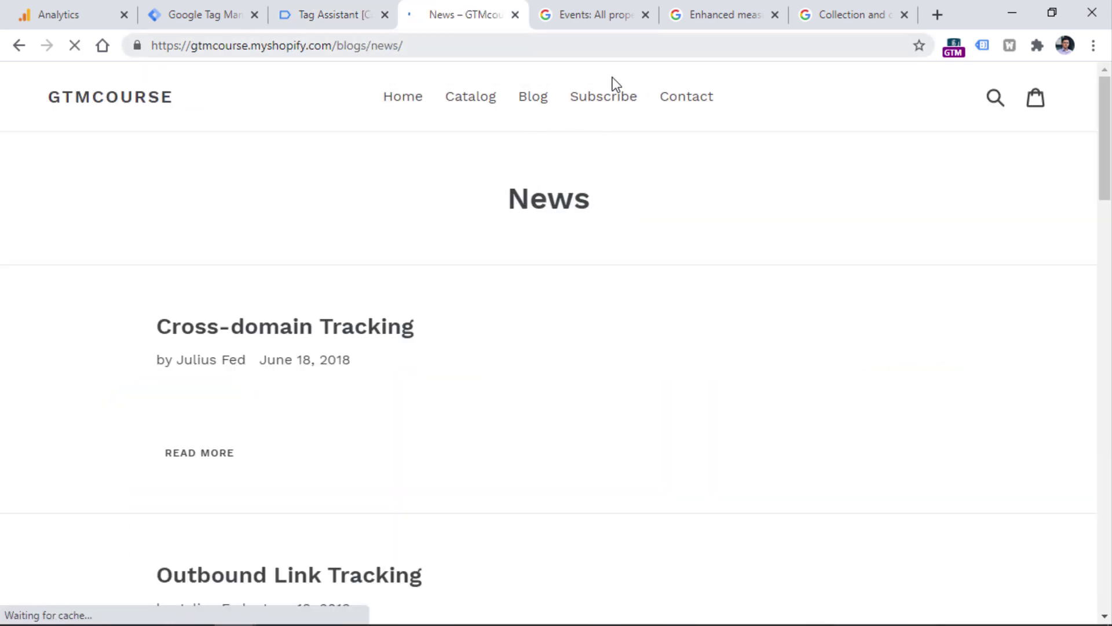
left_click(402, 101)
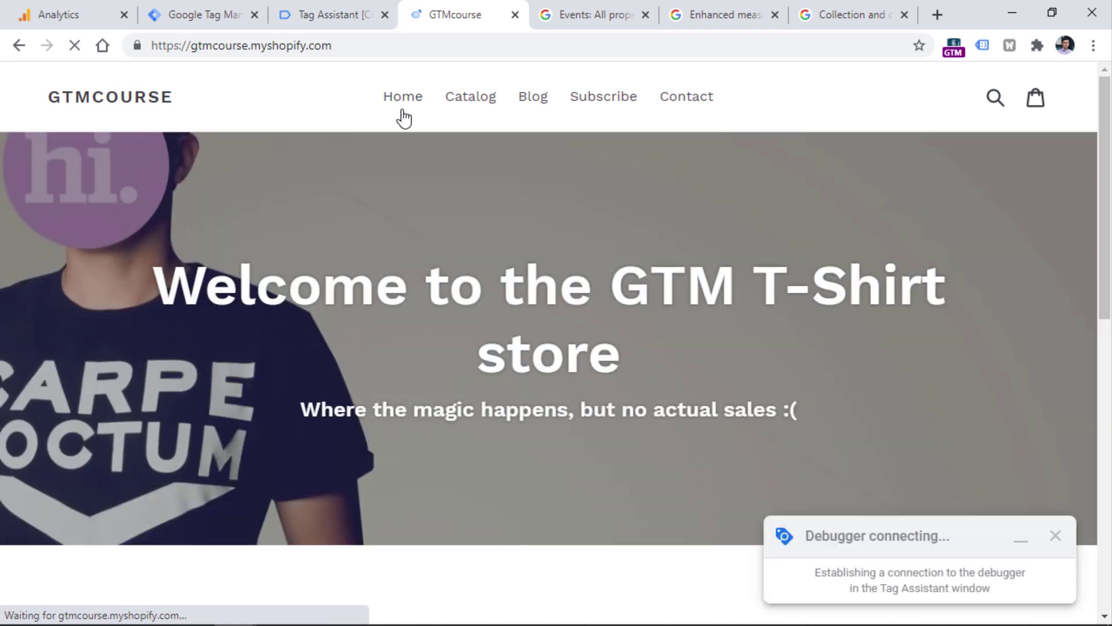
- Find the most recent menu_click event in the Analytics DebugView stream and open its parameters
key("ctrl+1")
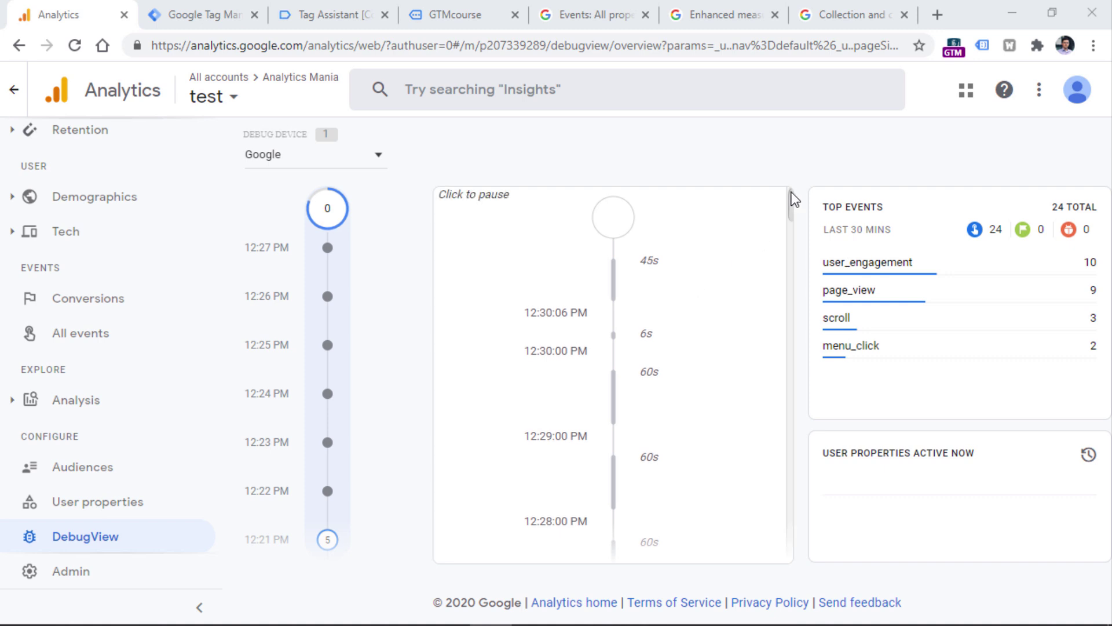
left_click_drag(791, 192, 790, 284)
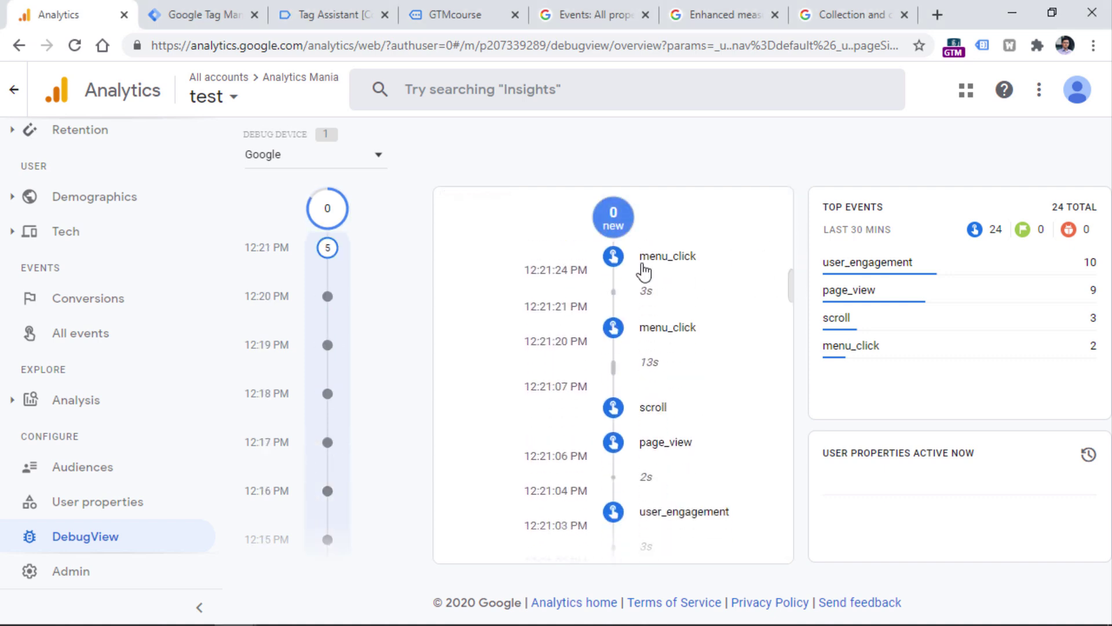
left_click(677, 257)
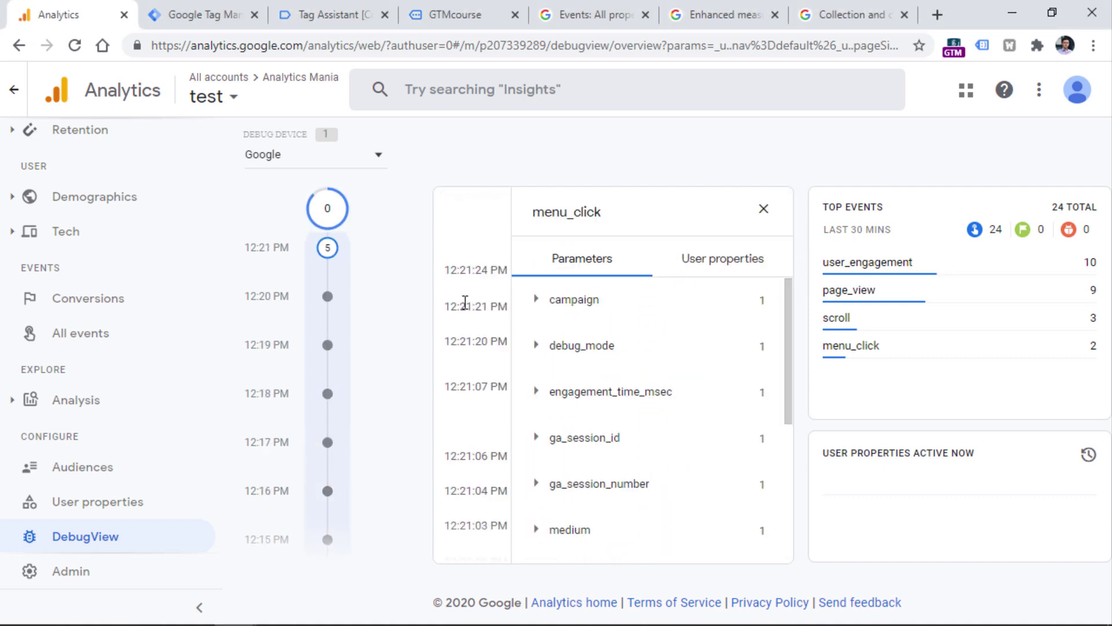
left_click_drag(787, 298, 774, 443)
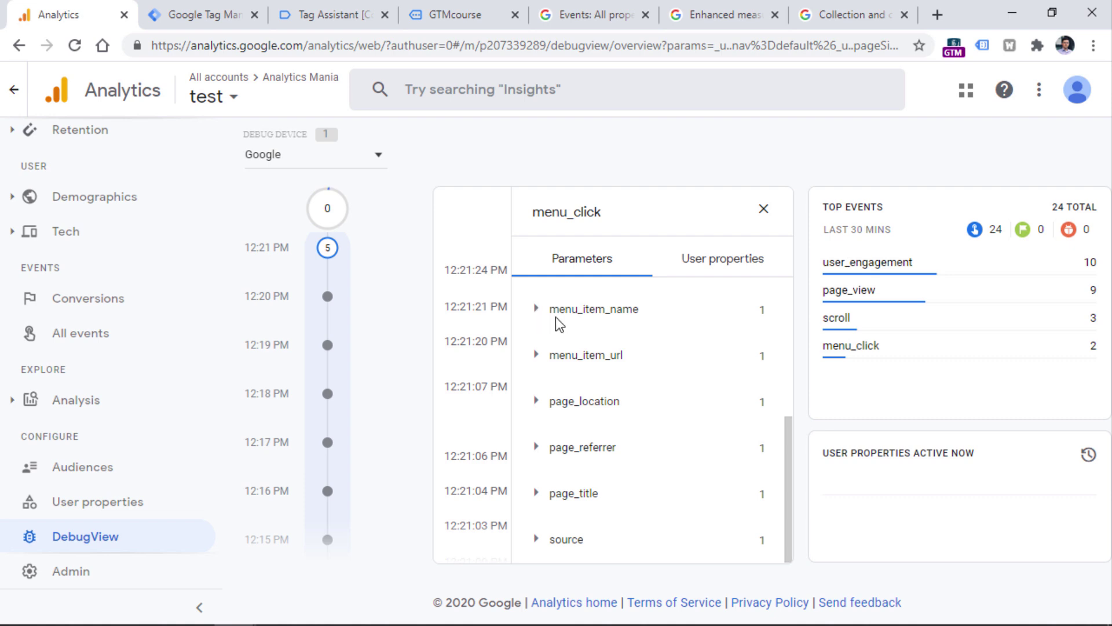
- Examine the values of the event's menu_item_name and menu_item_url parameters, and close the event details
left_click(537, 312)
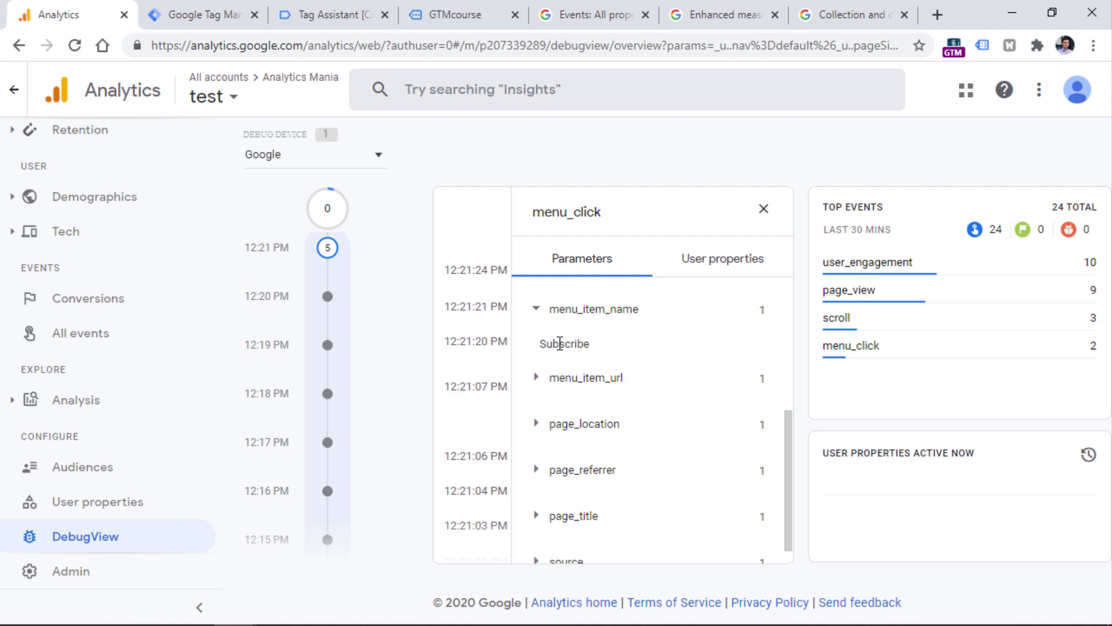
left_click(539, 308)
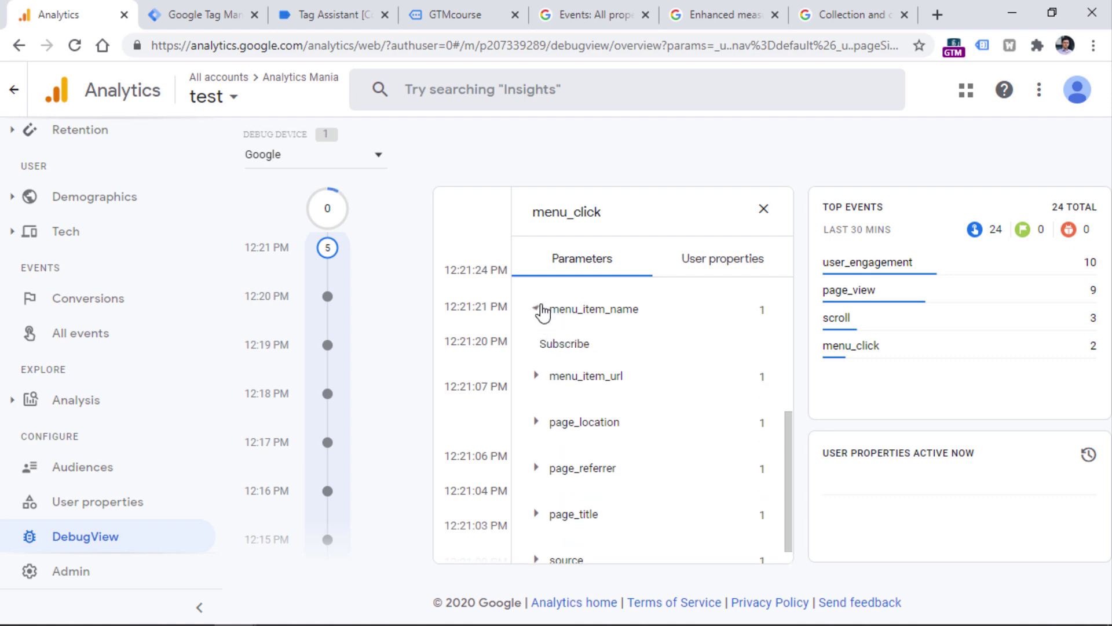
left_click(536, 355)
left_click_drag(541, 387, 579, 408)
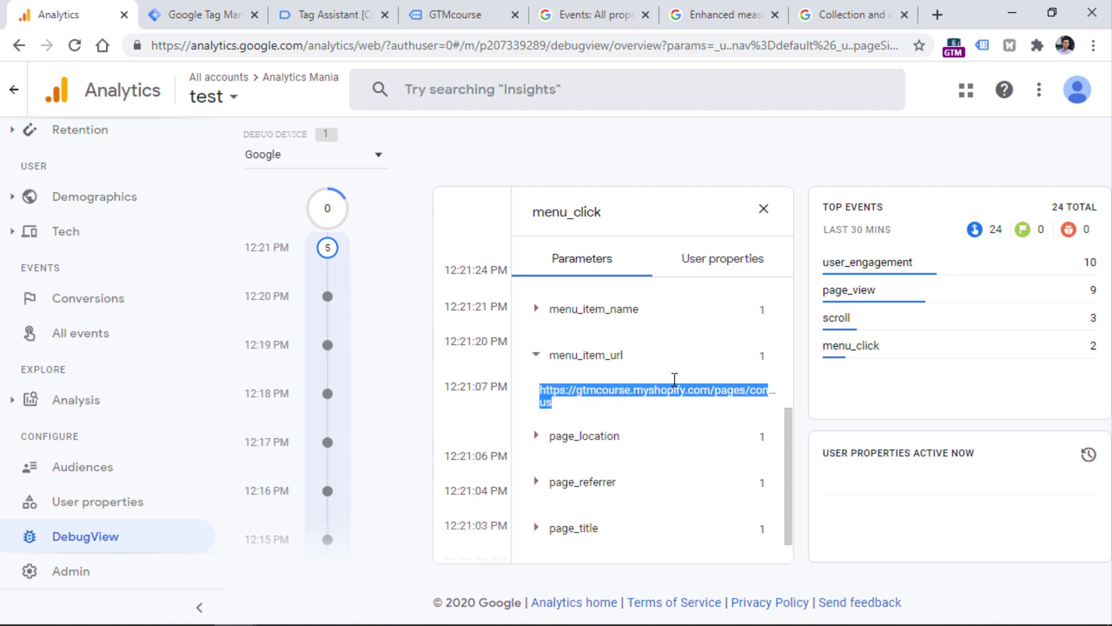
left_click(536, 356)
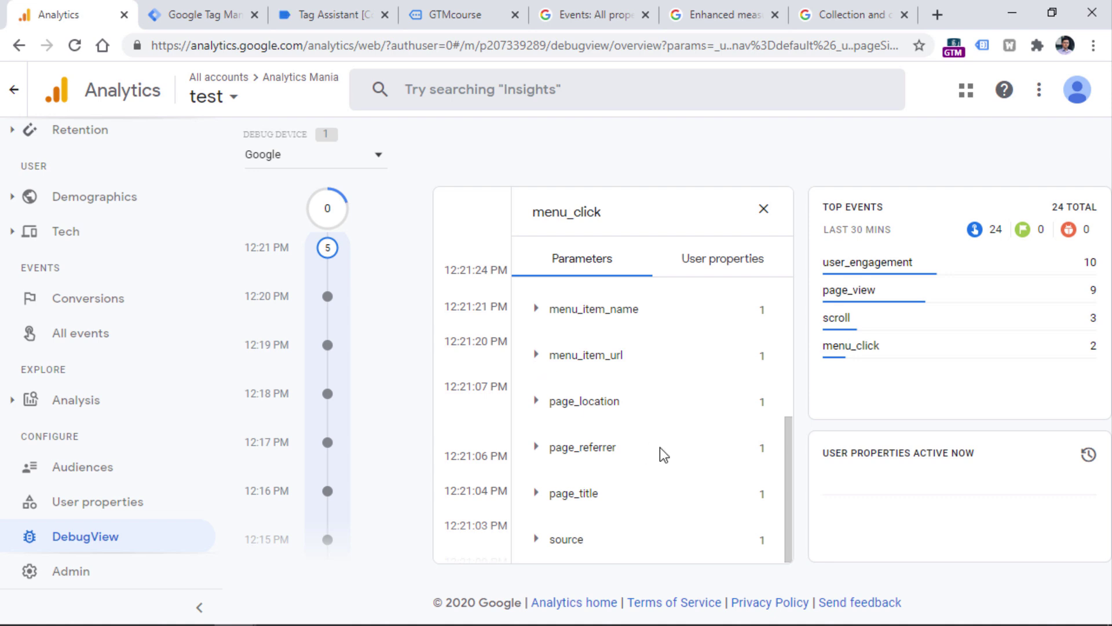
scroll(659, 448, "up", 5)
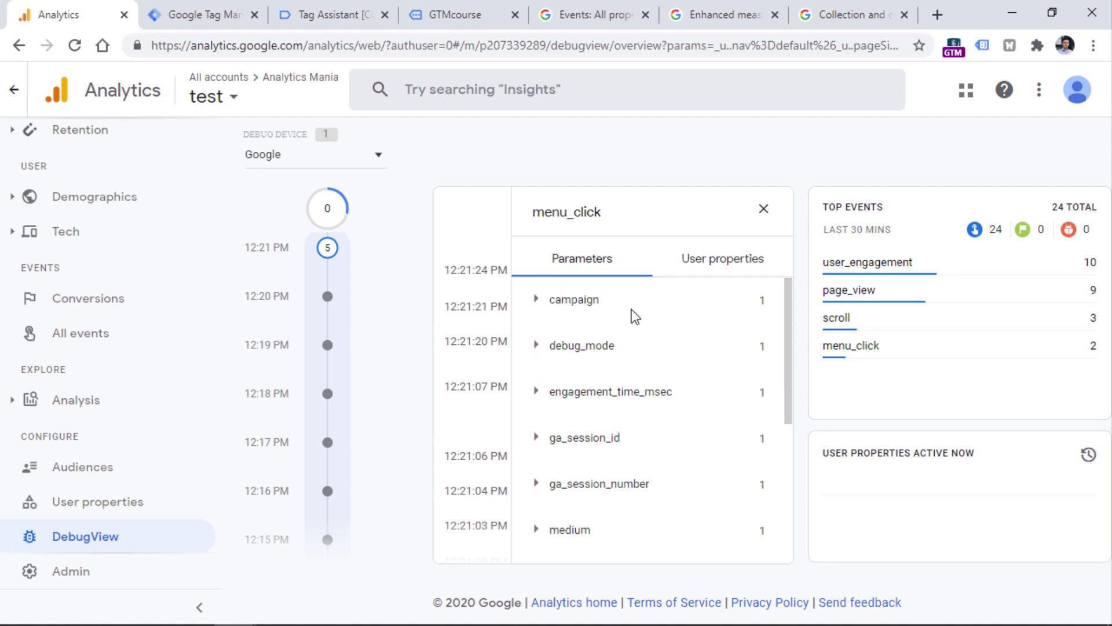
left_click(764, 210)
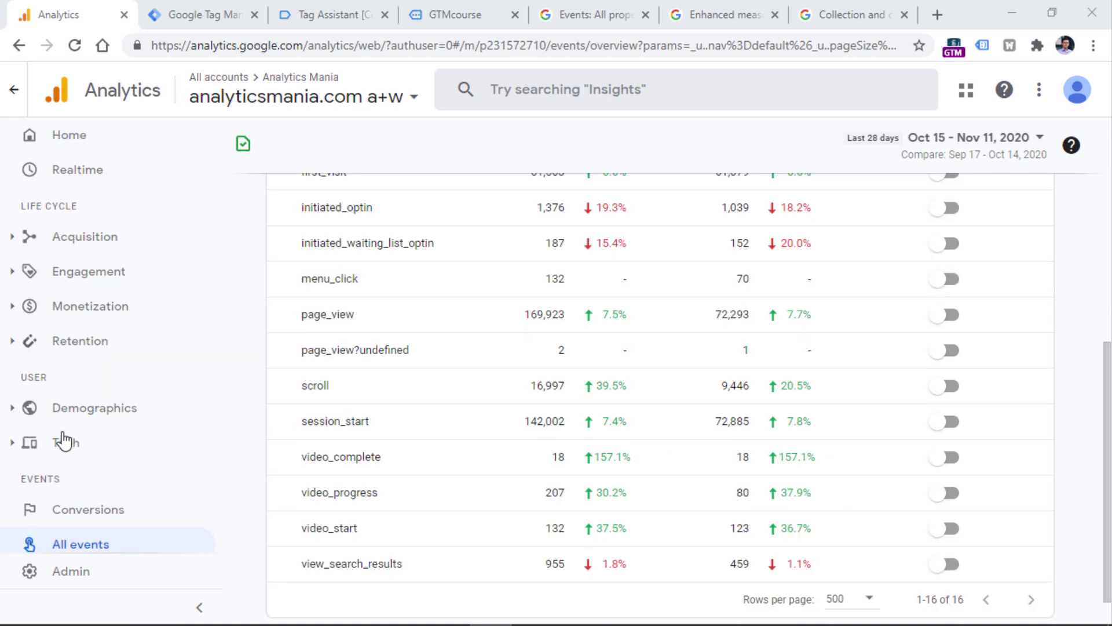
- Look through the existing events of the analyticsmania.com a+w property, including menu_click, for the last 28 days
scroll(58, 429, "down", 4)
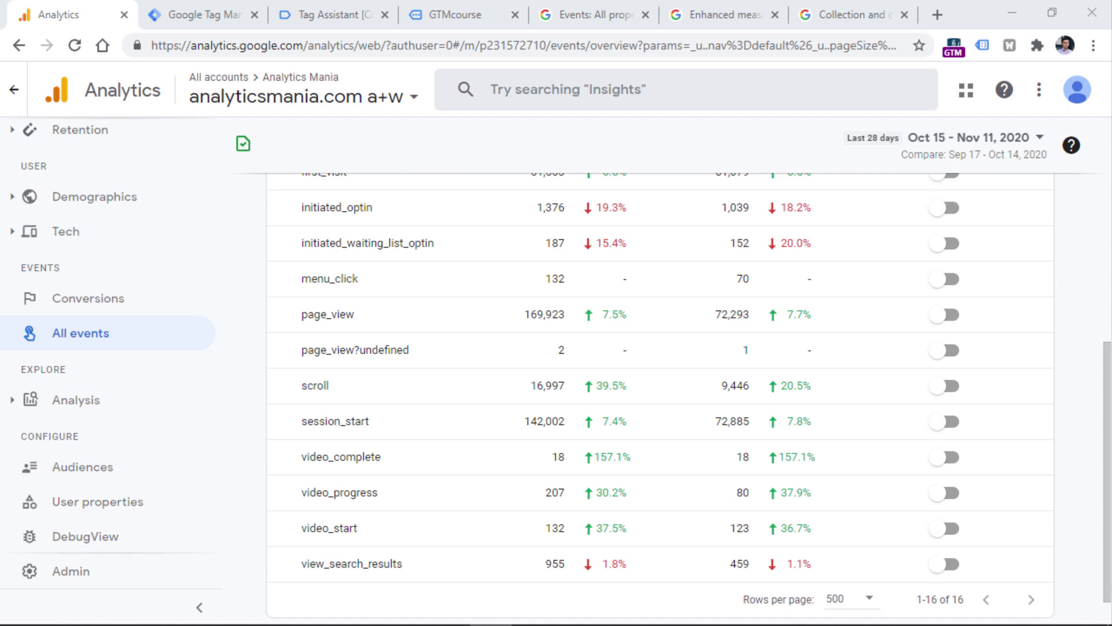
scroll(459, 425, "down", 1)
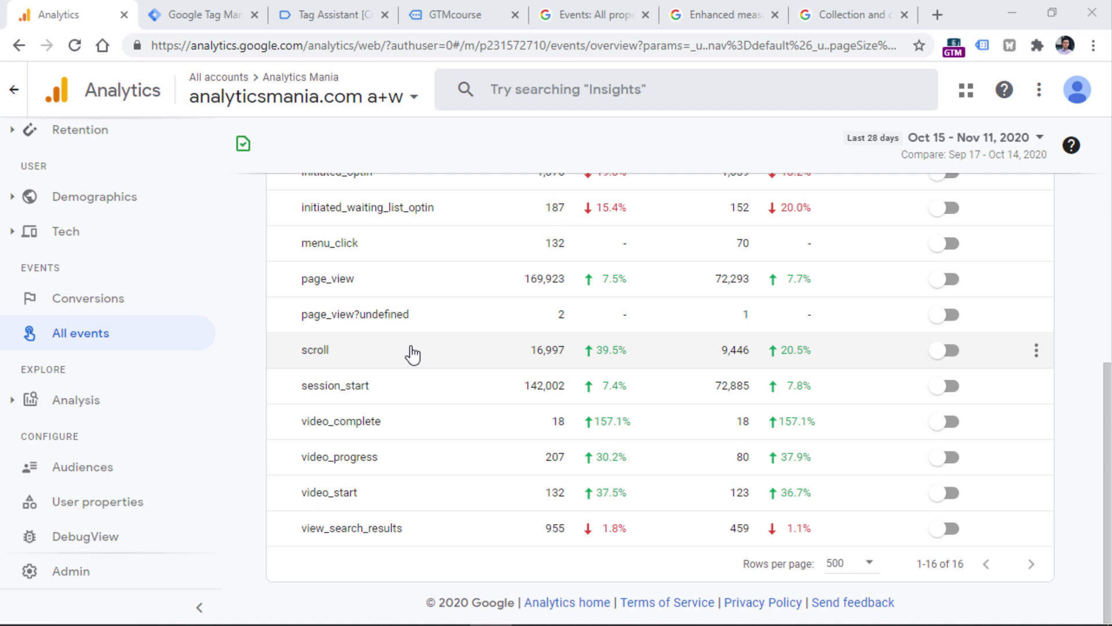
scroll(411, 352, "up", 5)
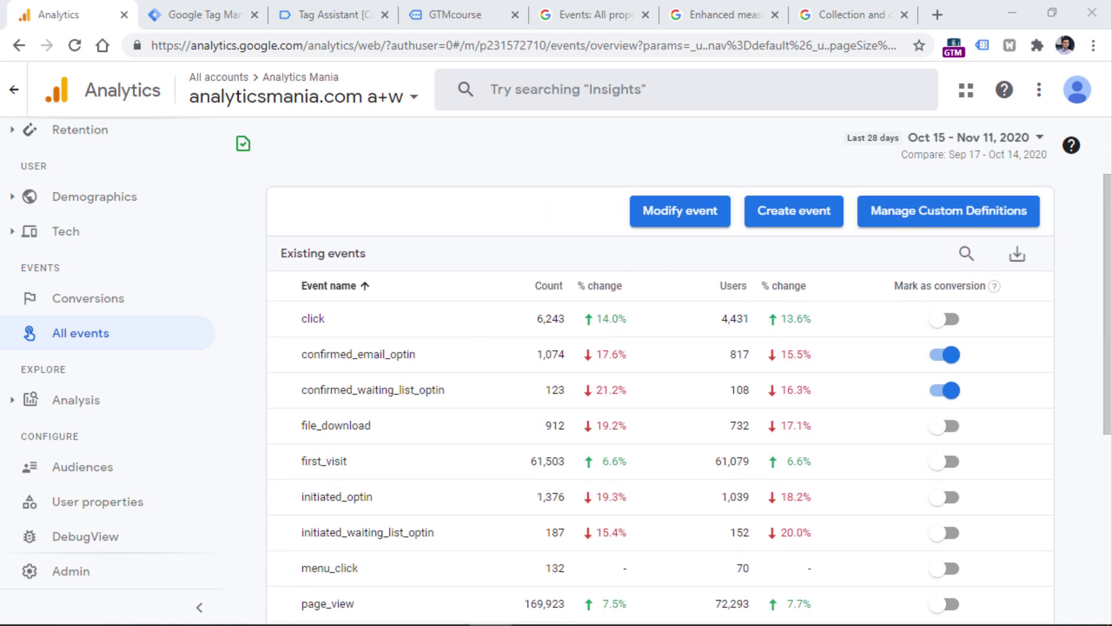
scroll(1054, 464, "down", 5)
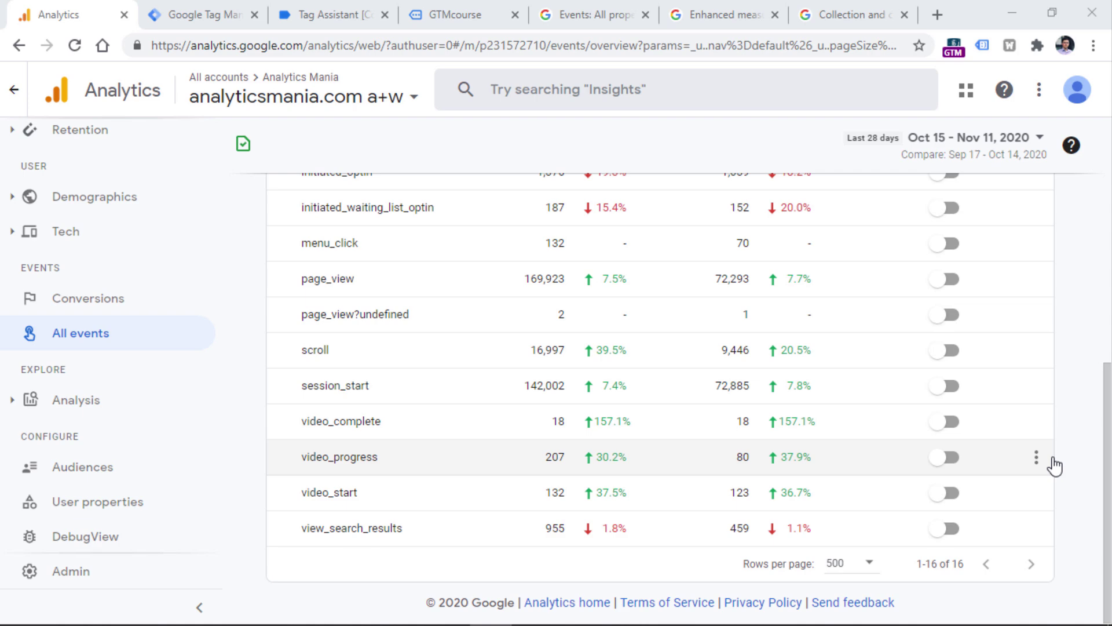
scroll(688, 303, "up", 3)
scroll(687, 303, "down", 2)
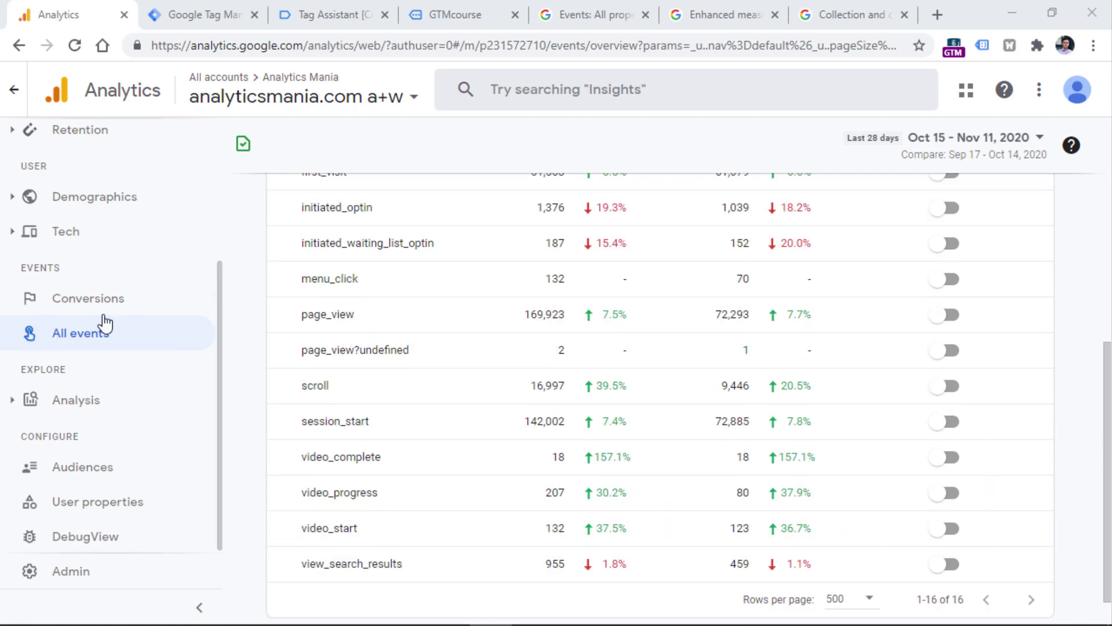
scroll(790, 313, "up", 5)
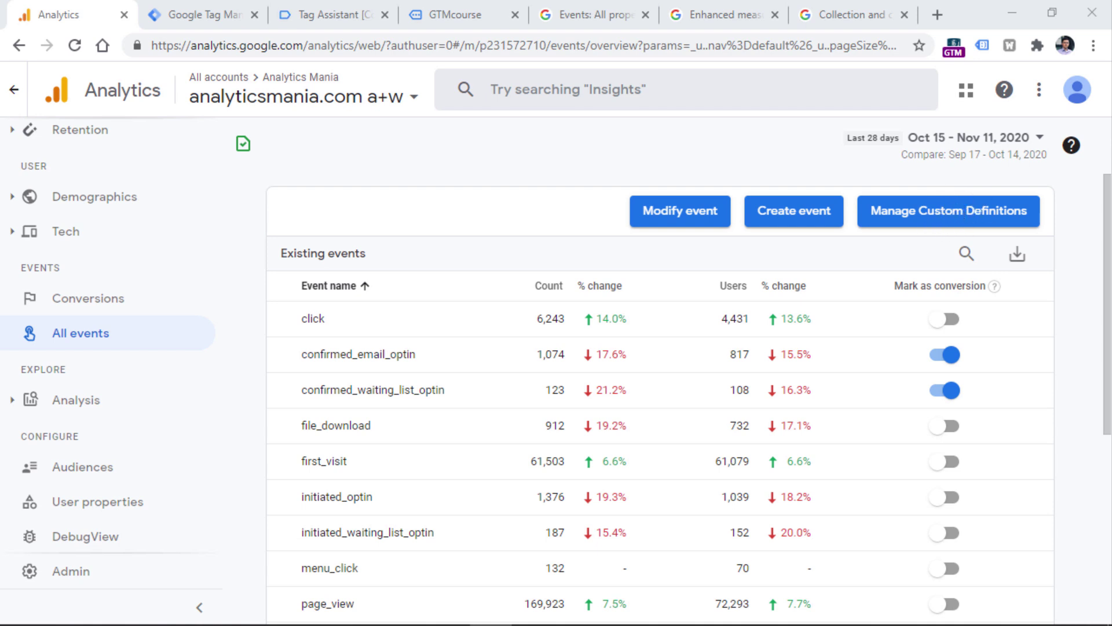
- Open the custom definitions and view the registered custom metrics and custom dimensions
left_click(930, 224)
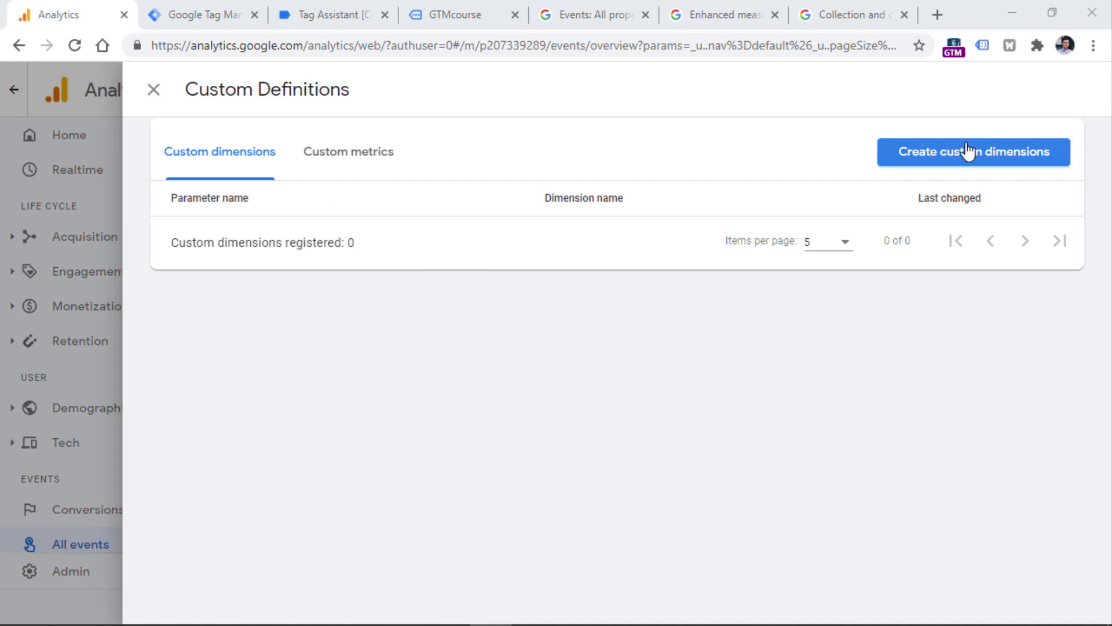
left_click(351, 156)
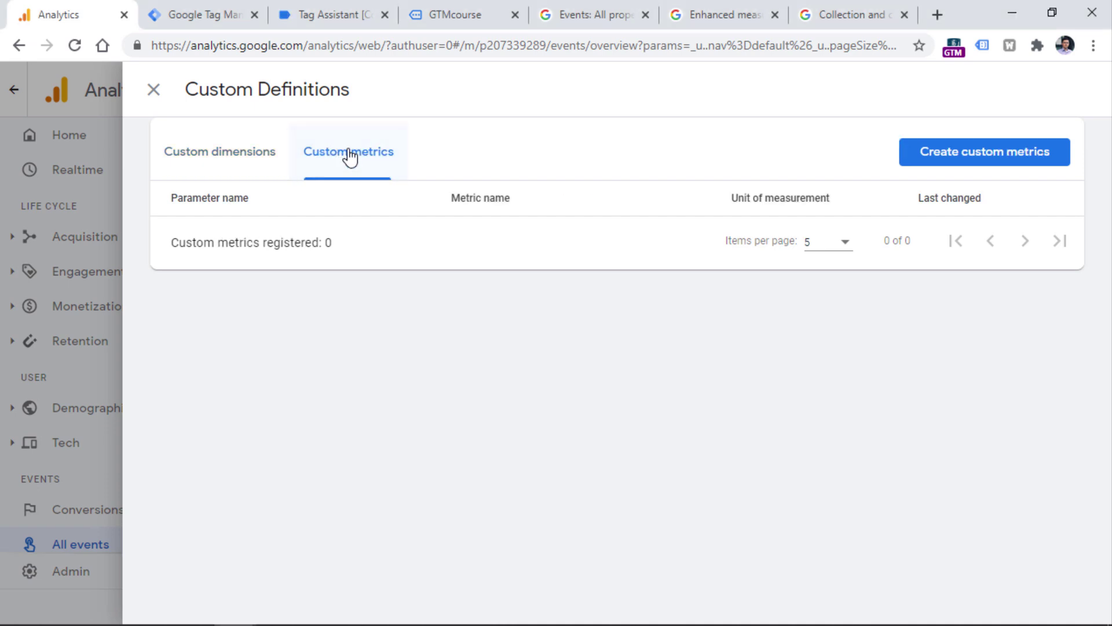
left_click(249, 155)
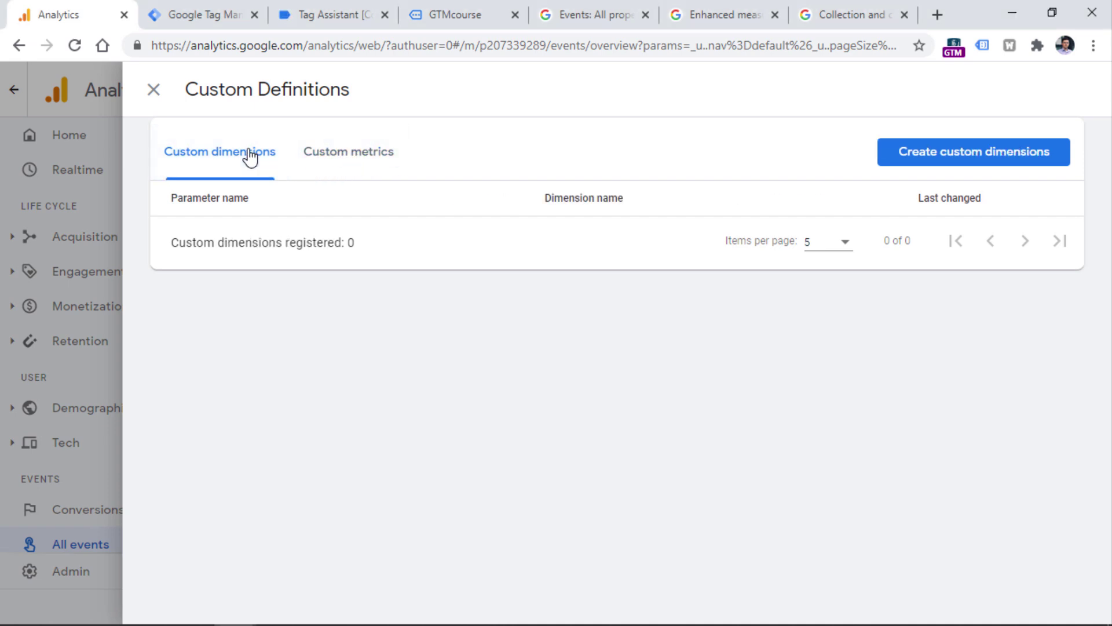
- Start a new custom dimension and show the event parameters available for it
left_click(959, 157)
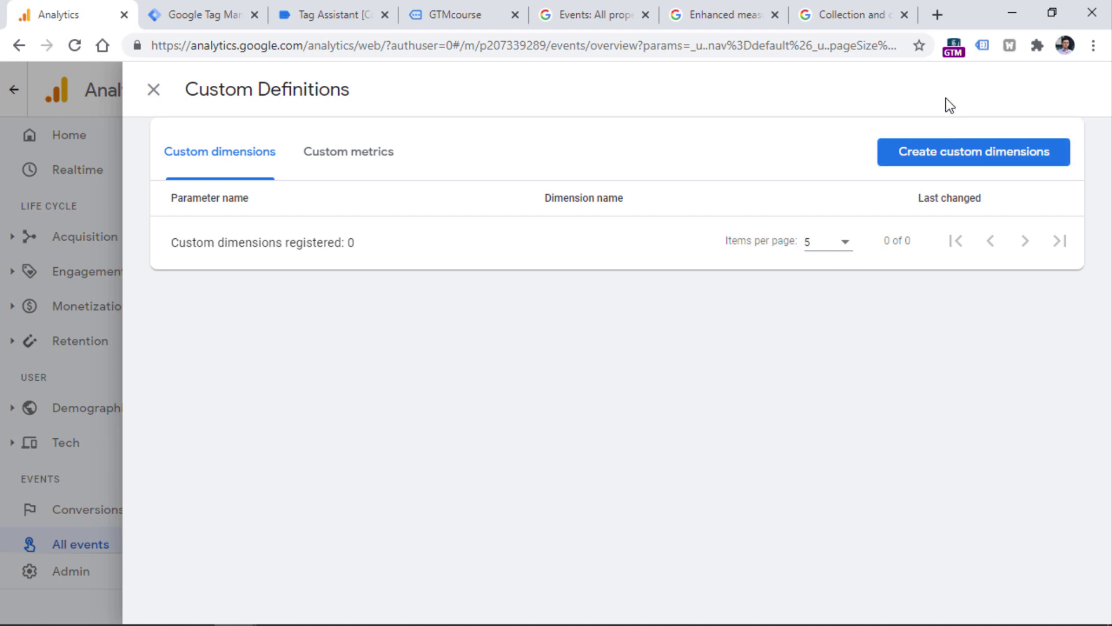
left_click(981, 167)
left_click(299, 231)
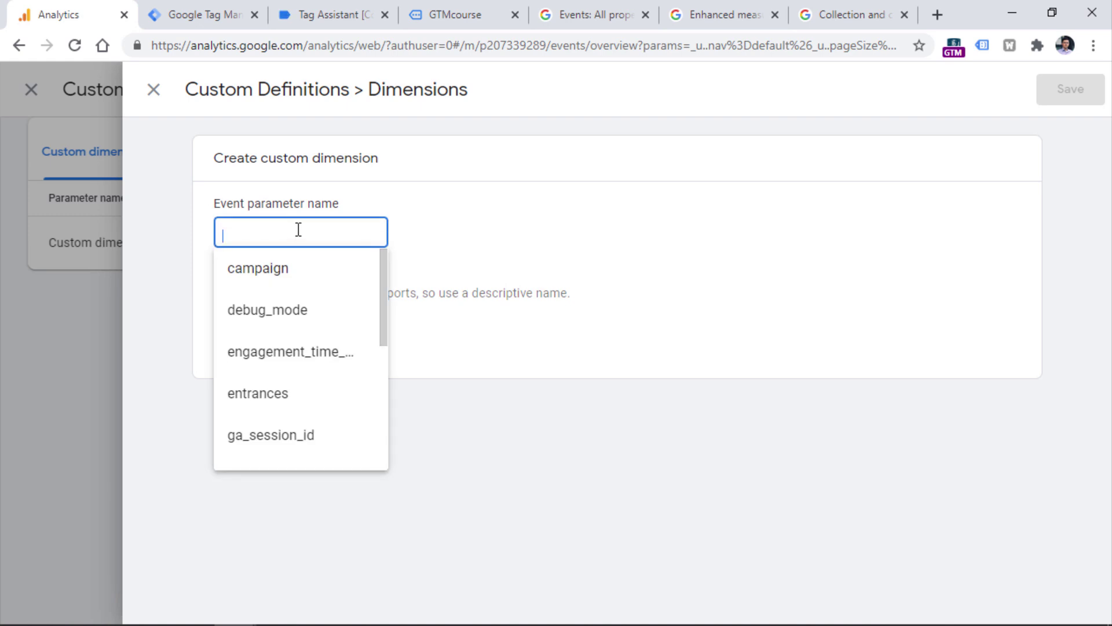
- Open the GA4 Event - menu_click tag in Tag Manager and check its menu_item_url and menu_item_name parameter names for the custom dimension
left_click(186, 14)
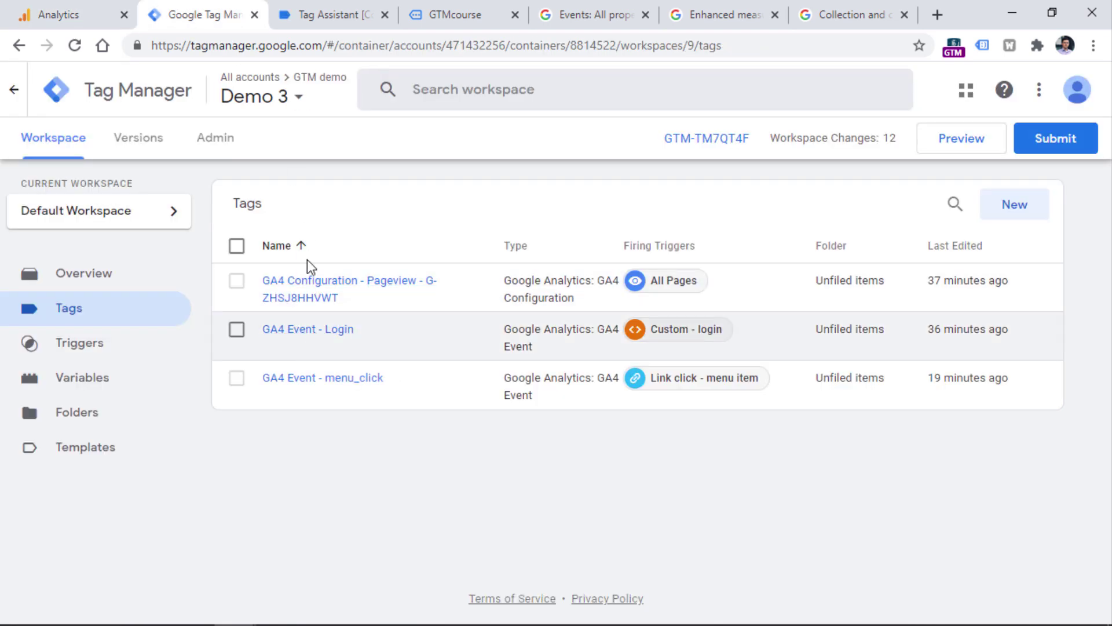
left_click(340, 381)
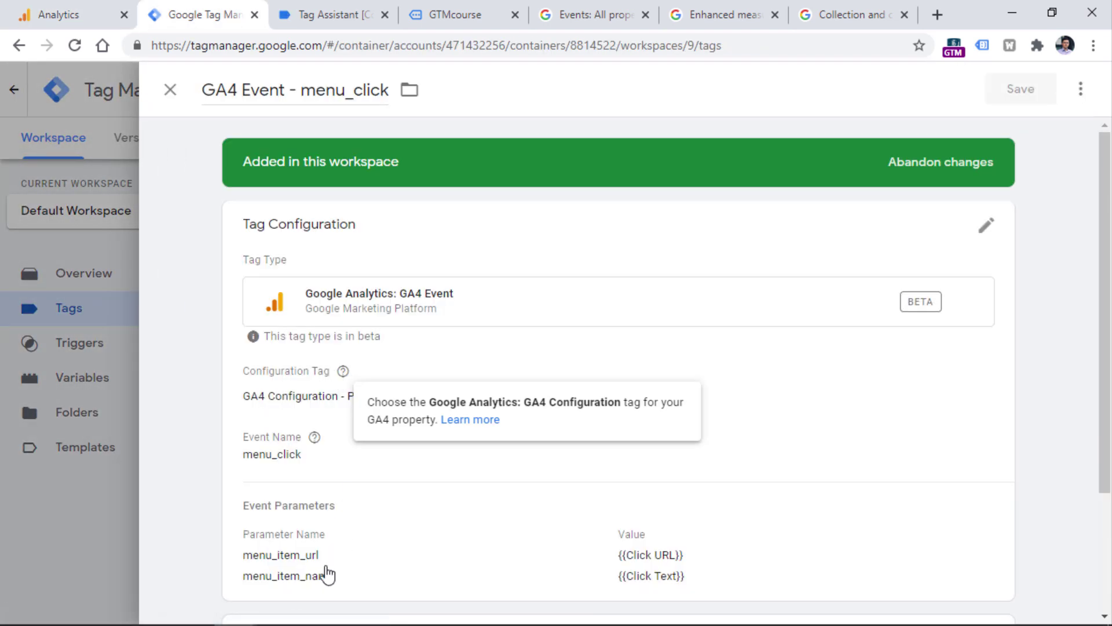
scroll(332, 553, "down", 6)
left_click_drag(363, 264, 282, 264)
left_click_drag(365, 311, 281, 313)
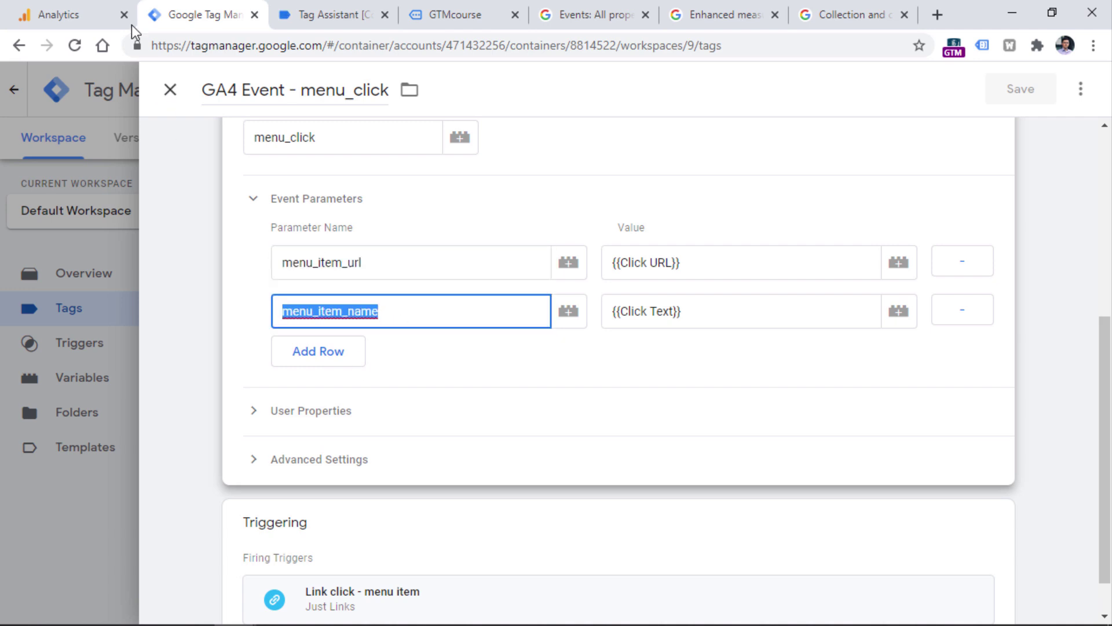
left_click(100, 8)
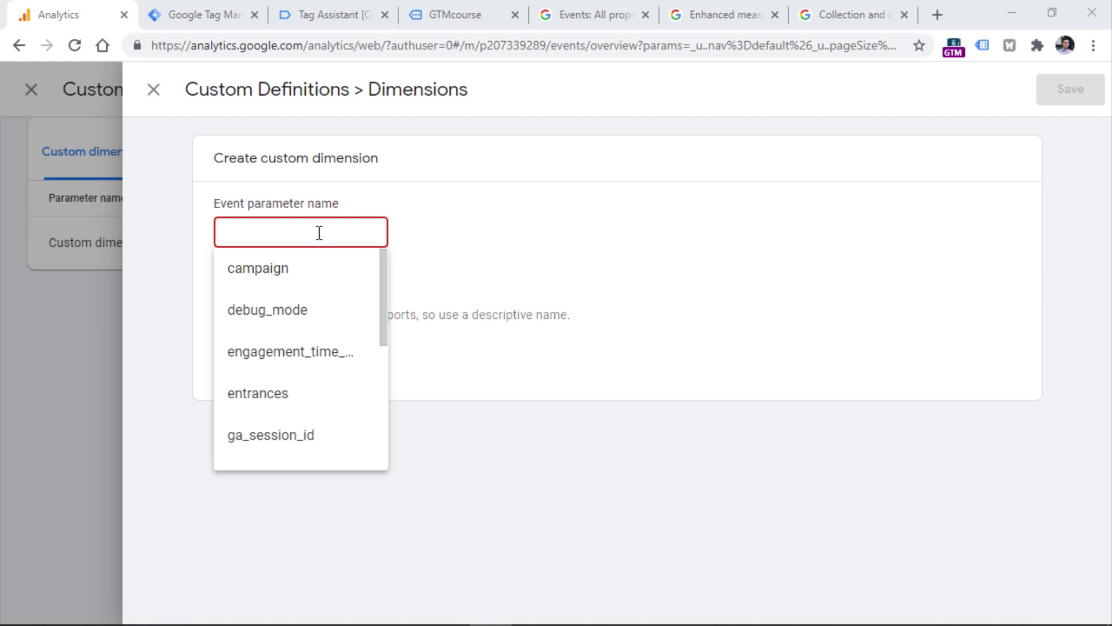
left_click(246, 8)
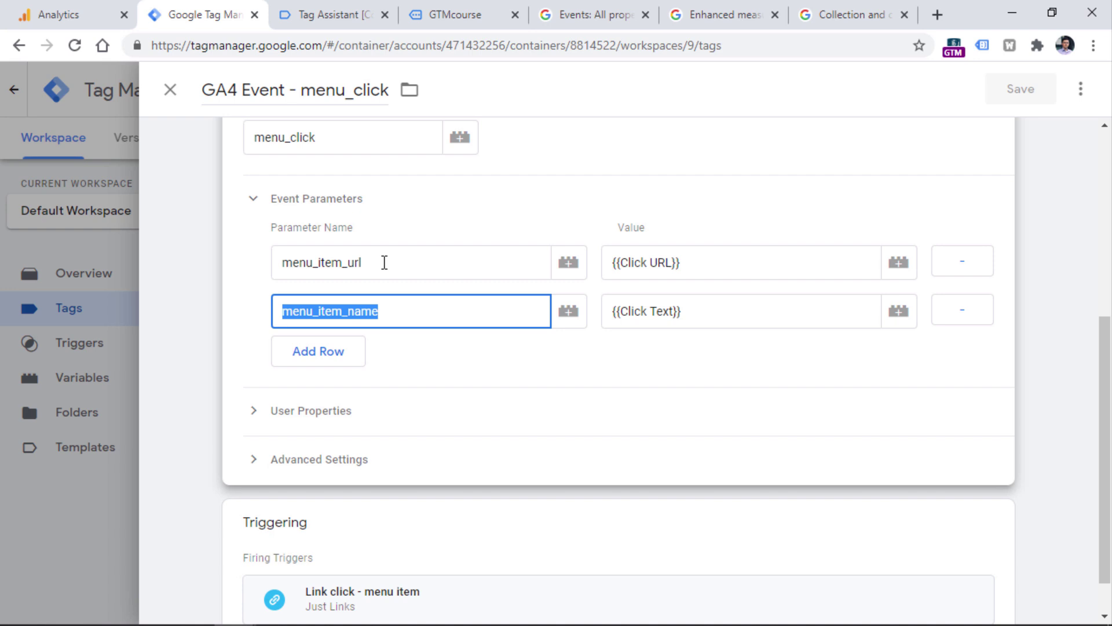
- Copy the menu_item_url parameter name from the Tag Manager tag and save it as a custom dimension named menu_item_url in Analytics
left_click_drag(398, 262, 286, 262)
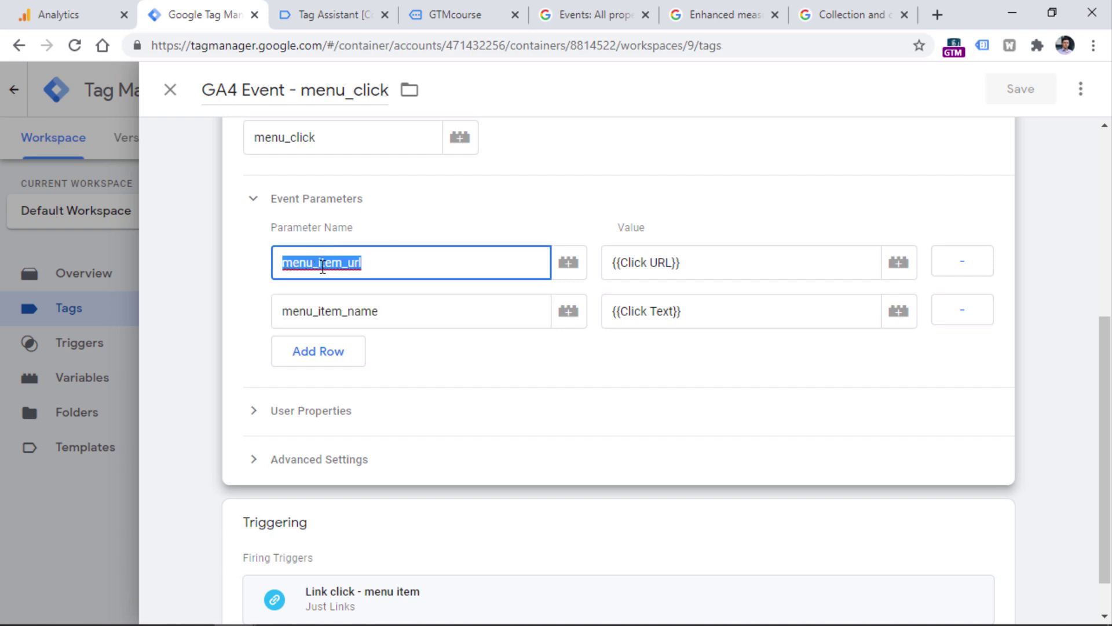
key("ctrl+c")
left_click(87, 14)
left_click(290, 231)
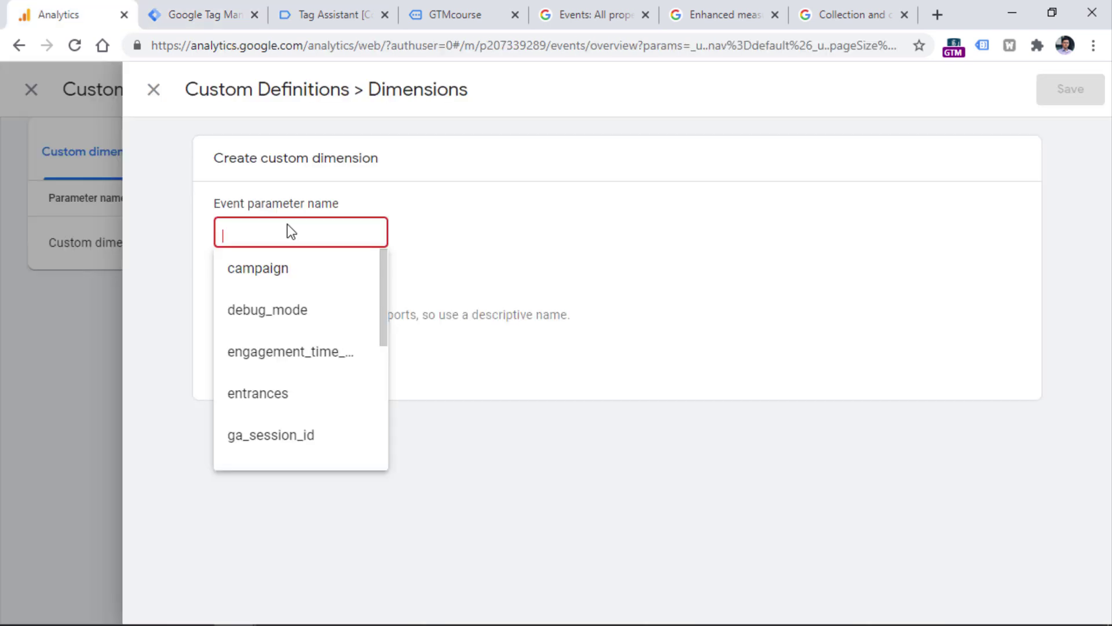
key("ctrl+v")
left_click(1074, 98)
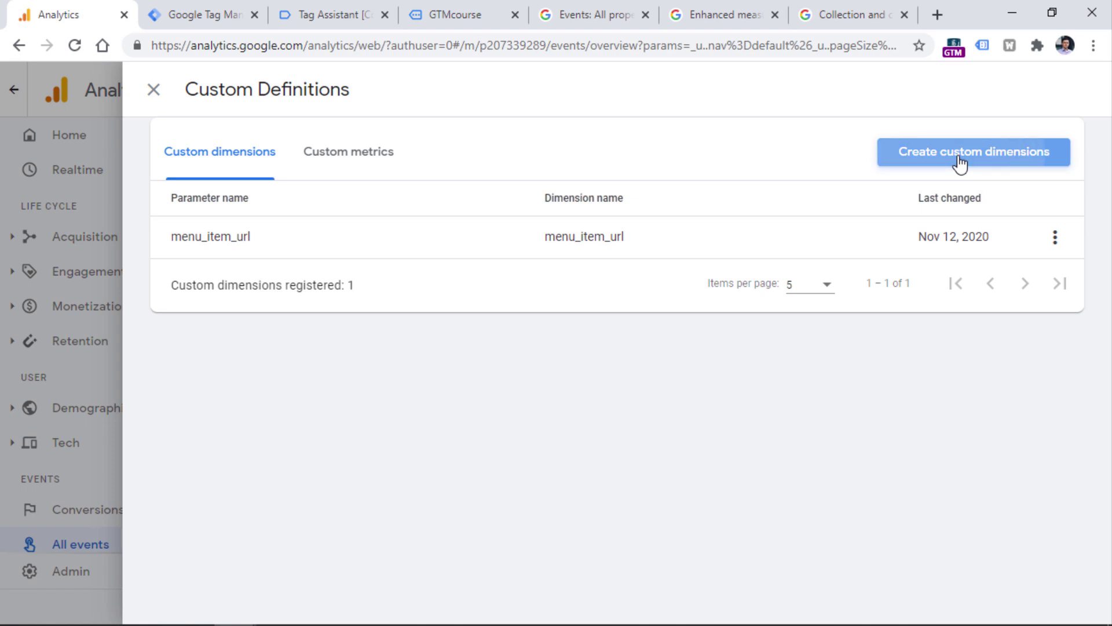
- Create and save a second custom dimension named menu_item_name, using the parameter name copied from the Tag Manager tag
left_click(961, 160)
left_click(200, 15)
double_click(384, 316)
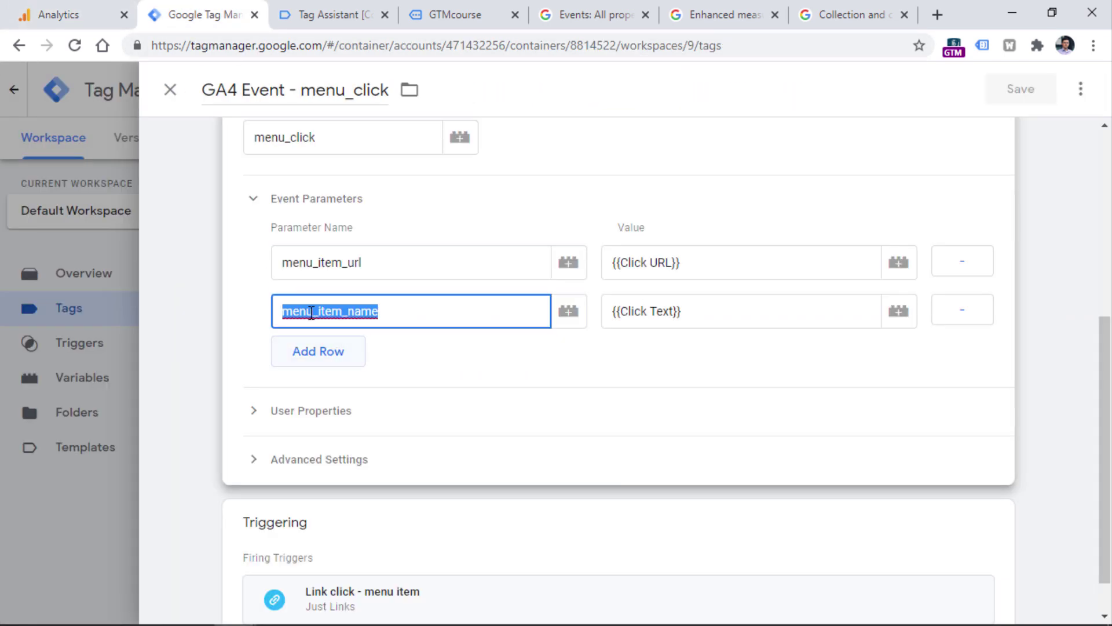
key("ctrl+c")
left_click(70, 14)
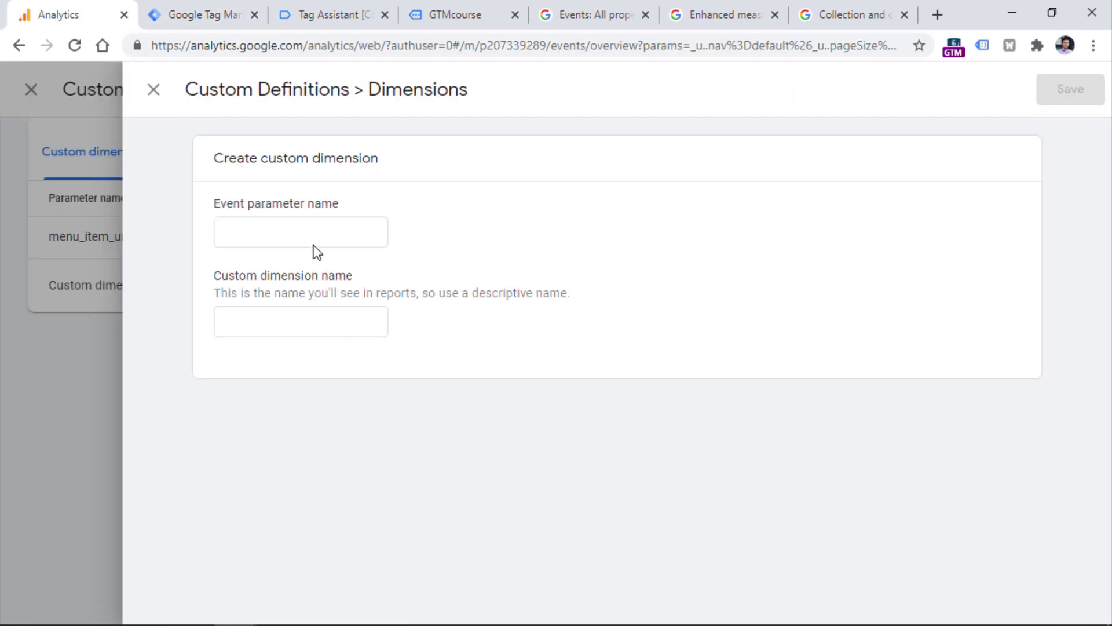
left_click(301, 233)
key("ctrl+v")
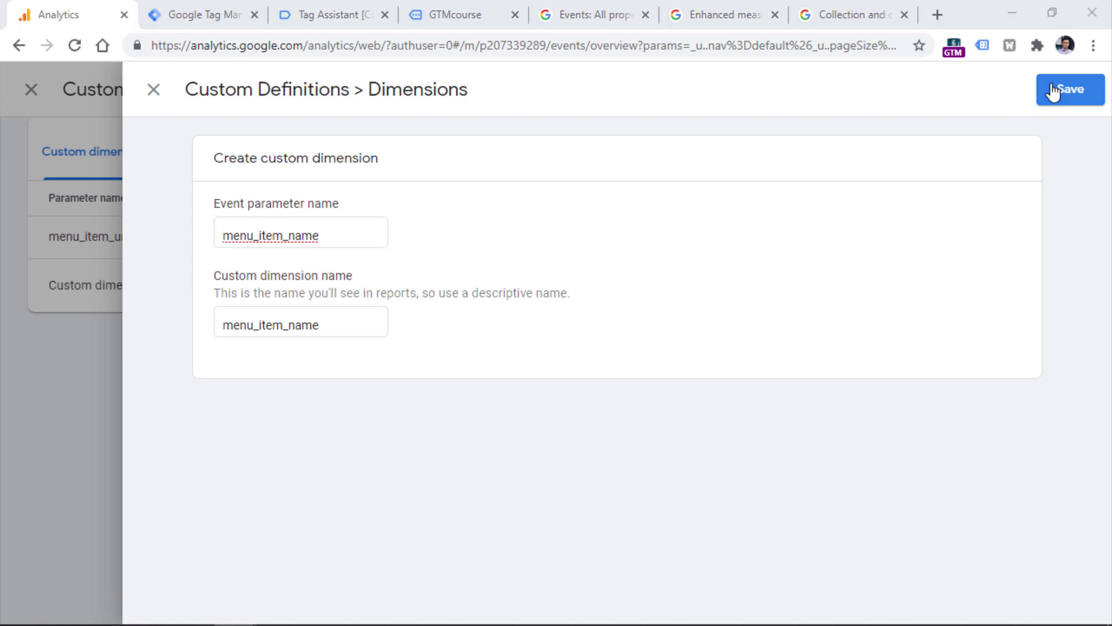
left_click(1057, 89)
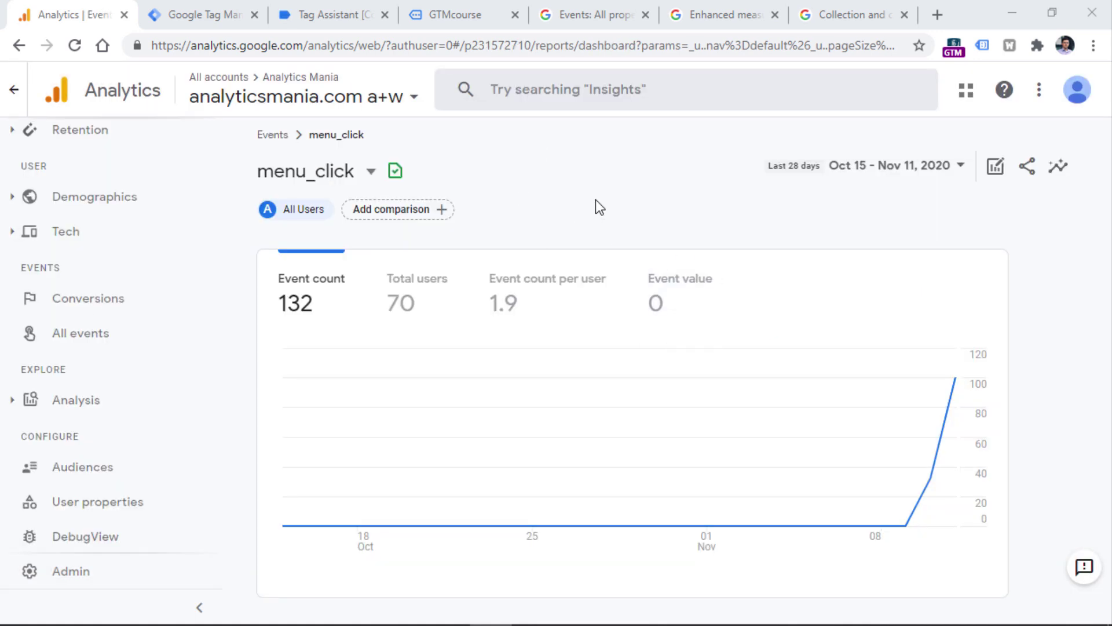
- Examine the menu_click event report for the last 28 days, including its menu_item_url and menu_item_name custom parameter cards
scroll(780, 262, "down", 15)
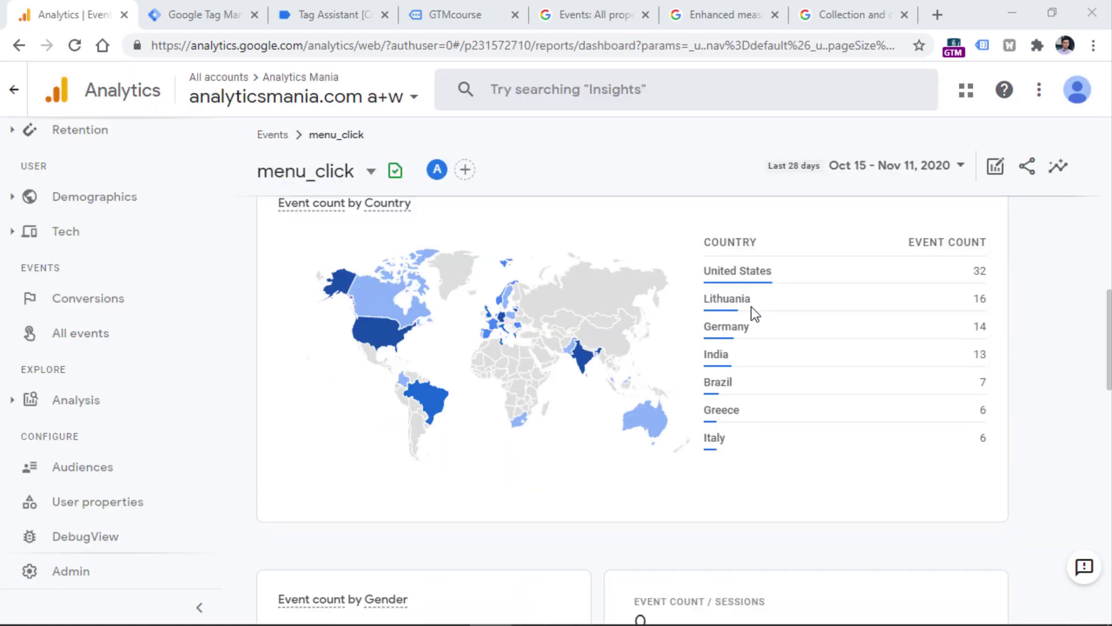
scroll(752, 307, "down", 15)
scroll(409, 387, "up", 5)
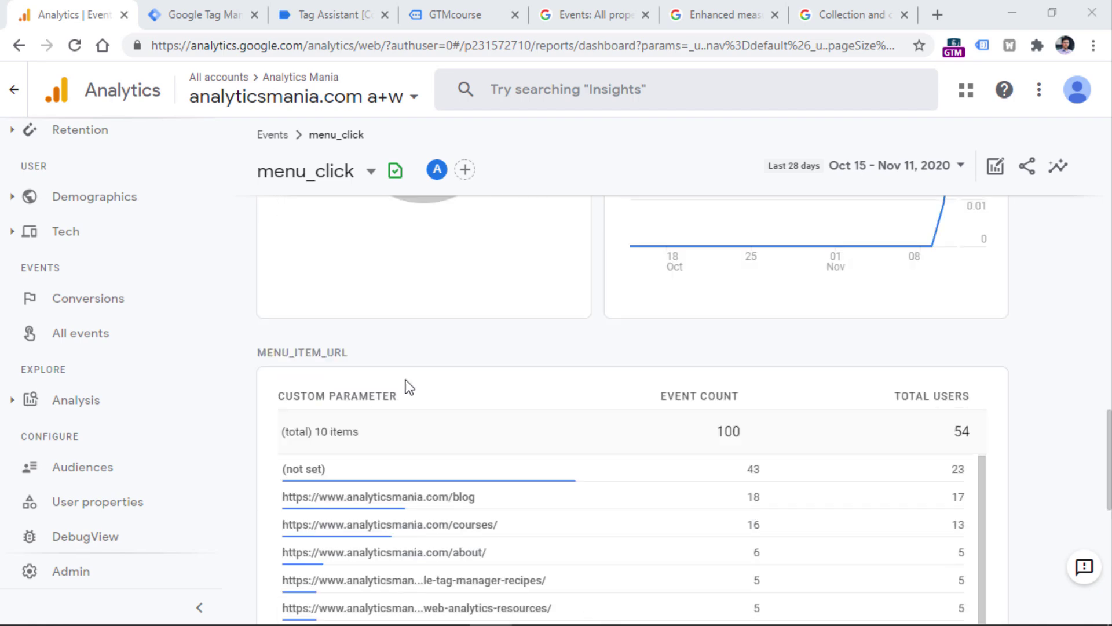
left_click_drag(257, 373, 364, 379)
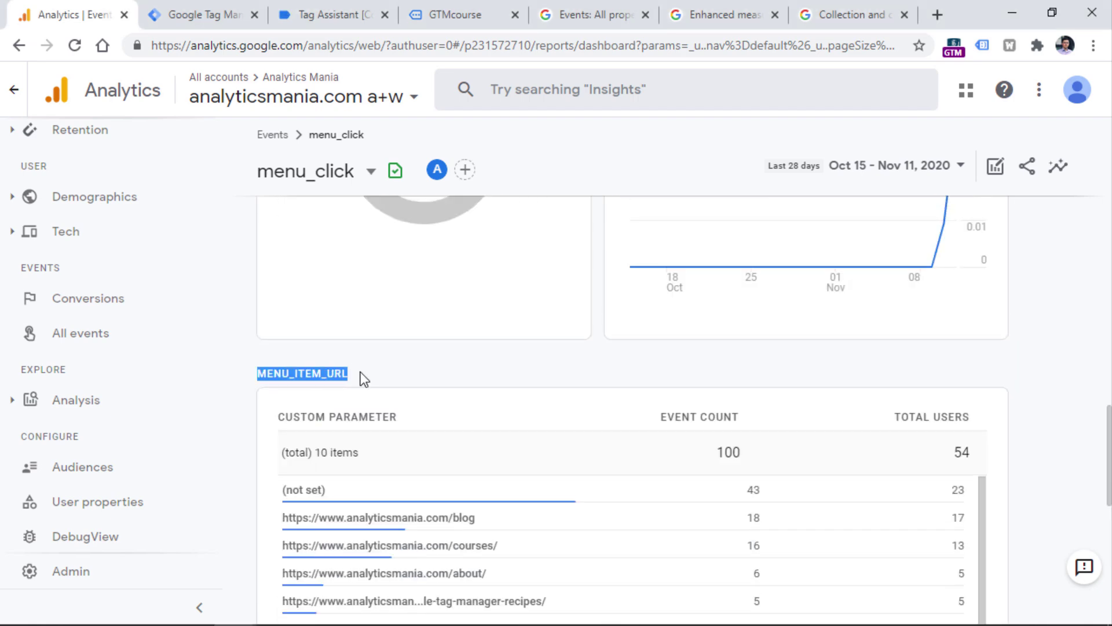
scroll(364, 379, "down", 5)
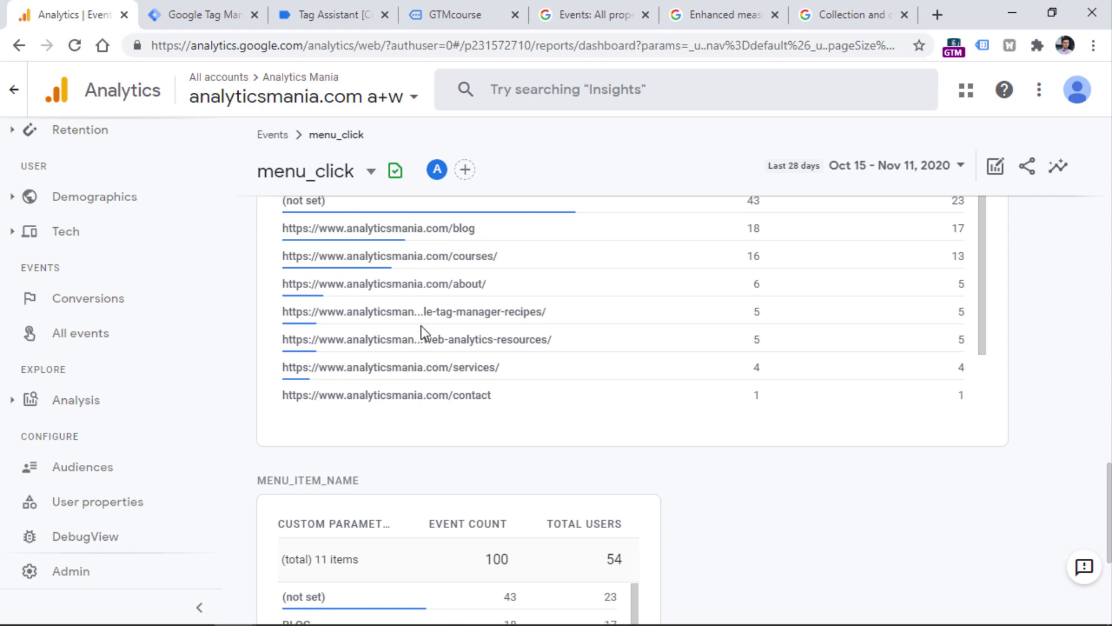
scroll(421, 331, "up", 5)
left_click(383, 375)
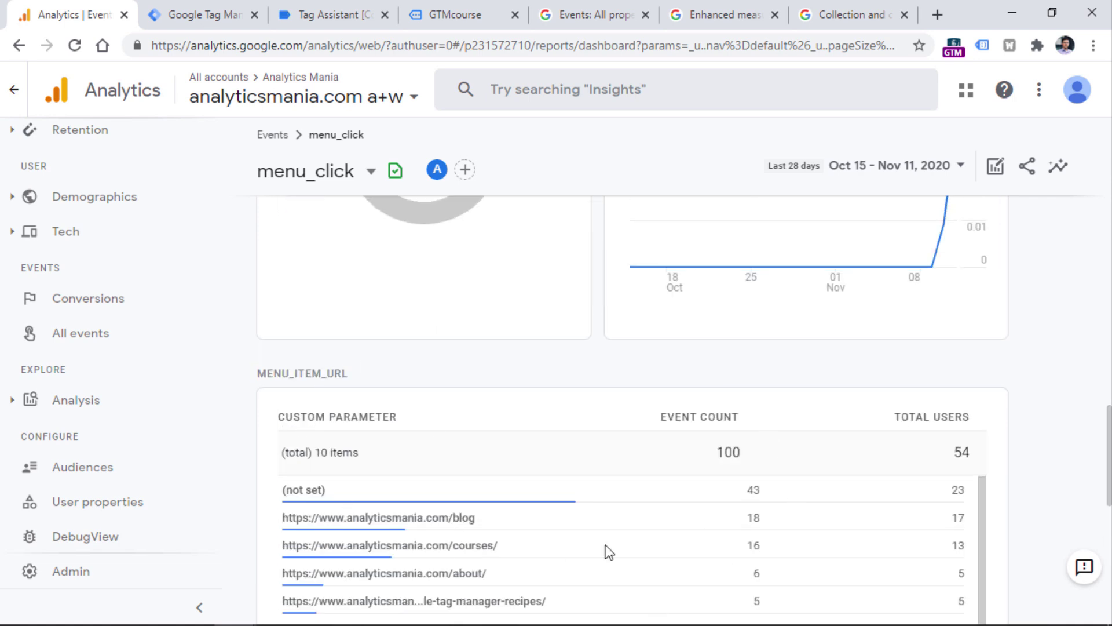
left_click_drag(258, 371, 422, 415)
scroll(388, 383, "down", 10)
scroll(339, 444, "up", 5)
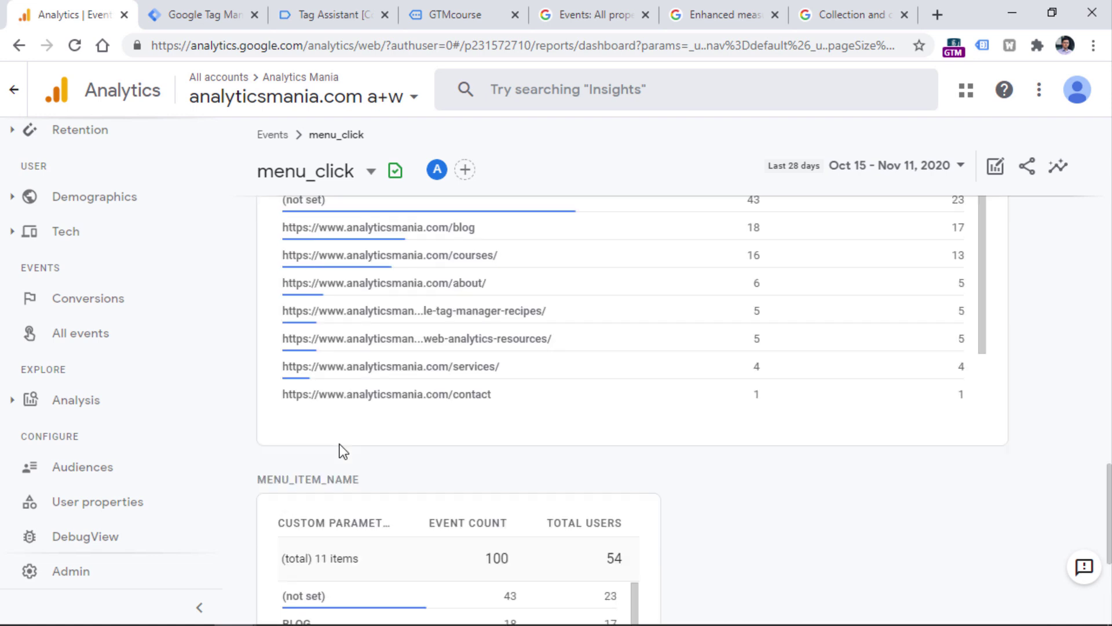
left_click_drag(347, 509, 382, 509)
scroll(380, 348, "up", 15)
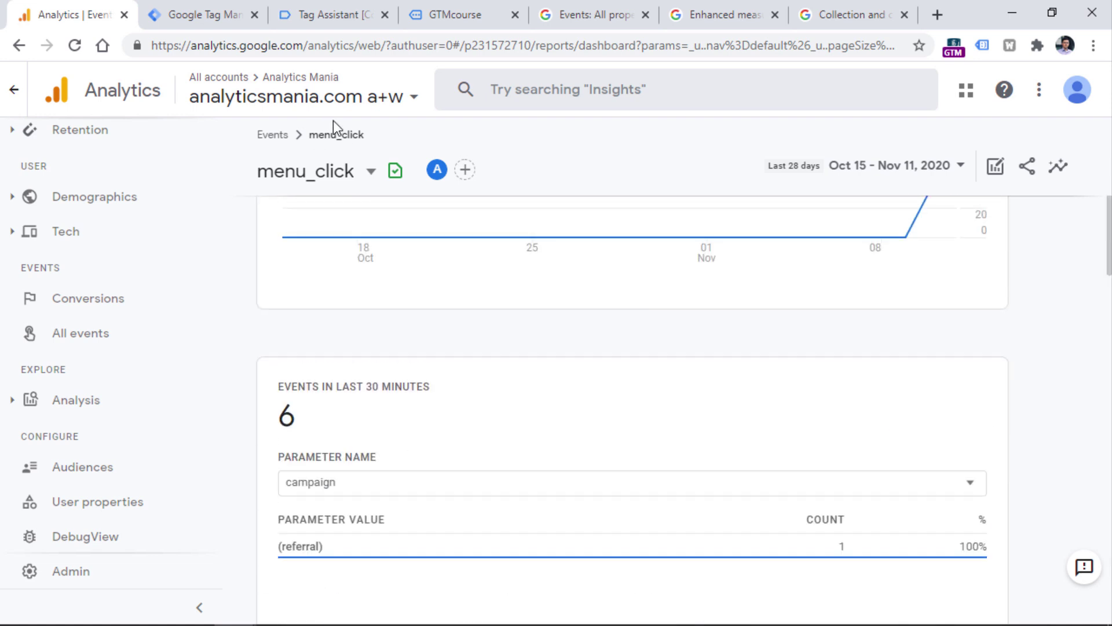
mouse_move(609, 239)
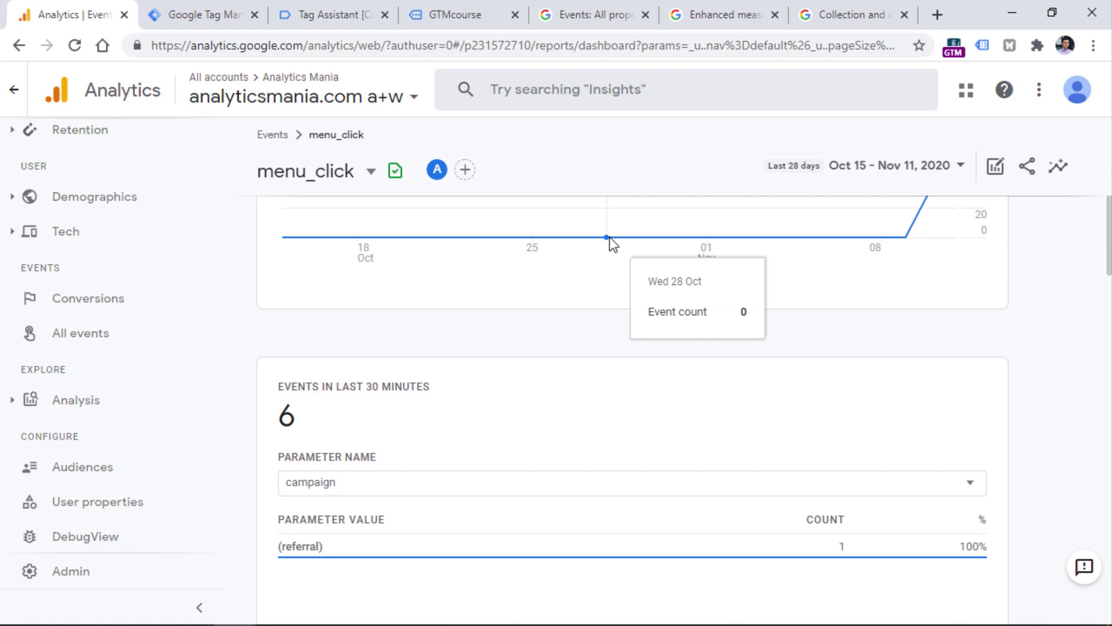
scroll(609, 237, "up", 5)
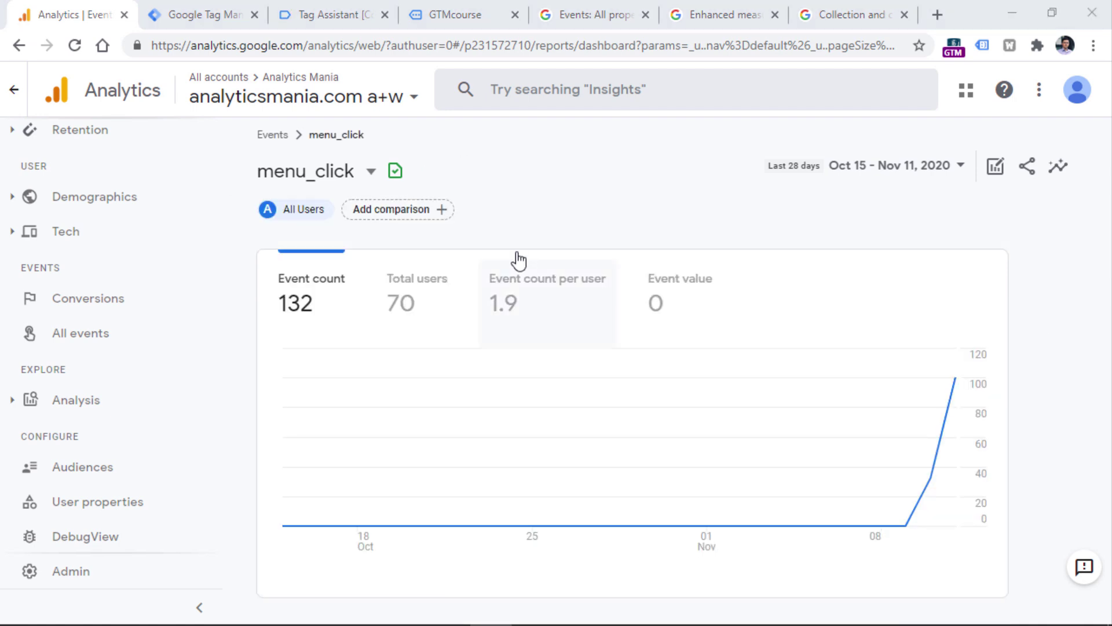
scroll(611, 427, "down", 1)
scroll(579, 405, "down", 10)
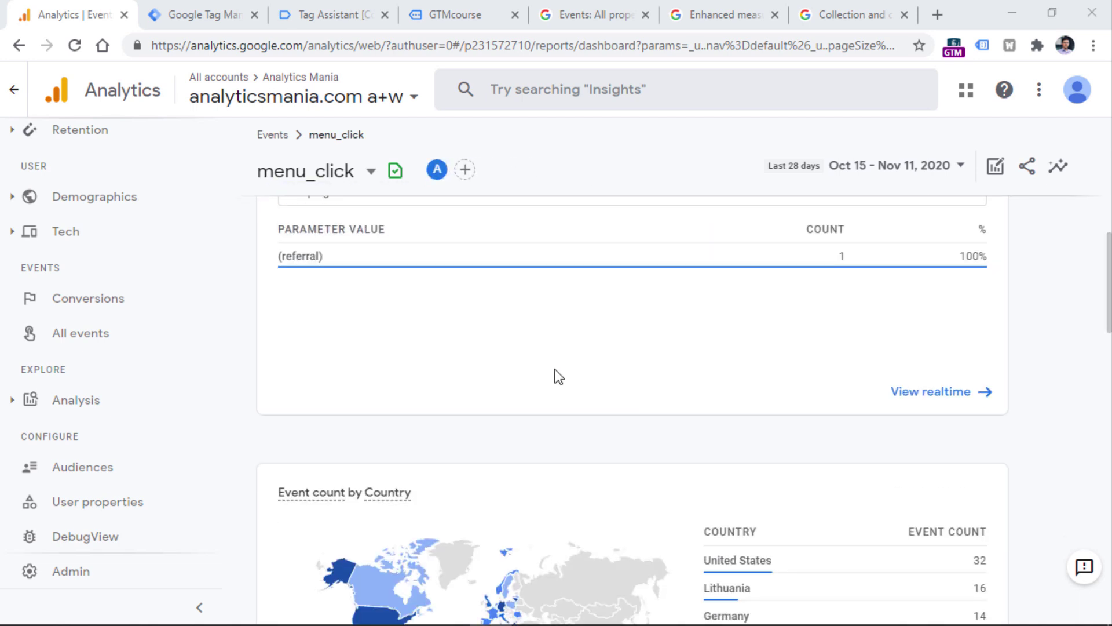
scroll(489, 315, "up", 5)
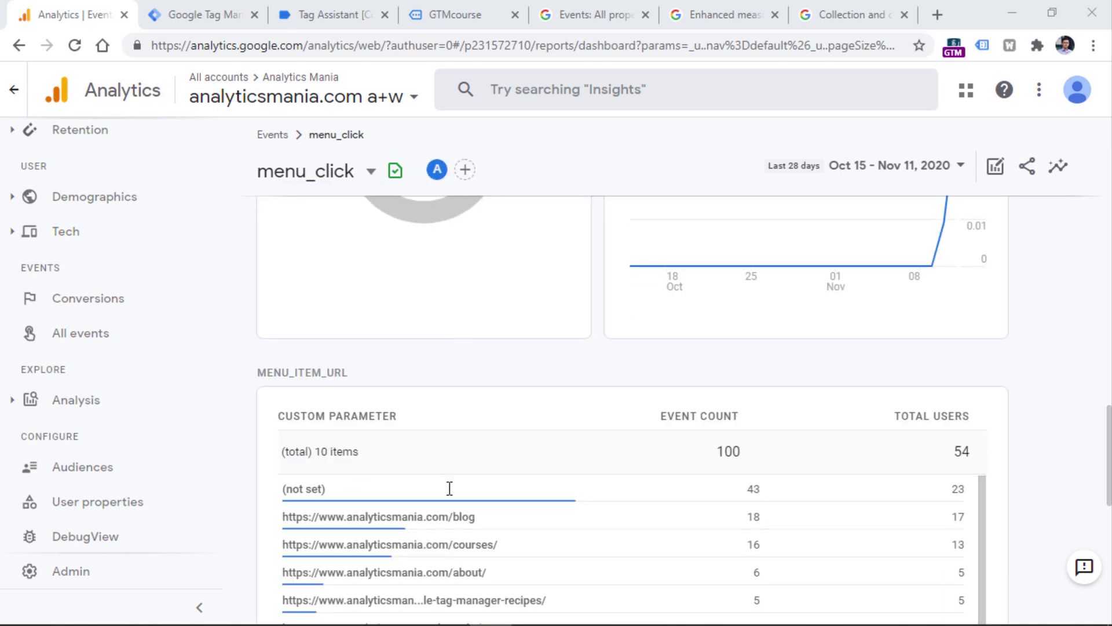
- Start a new analysis from the Exploration template in the Analysis hub and look over its segments and dimensions
left_click(55, 400)
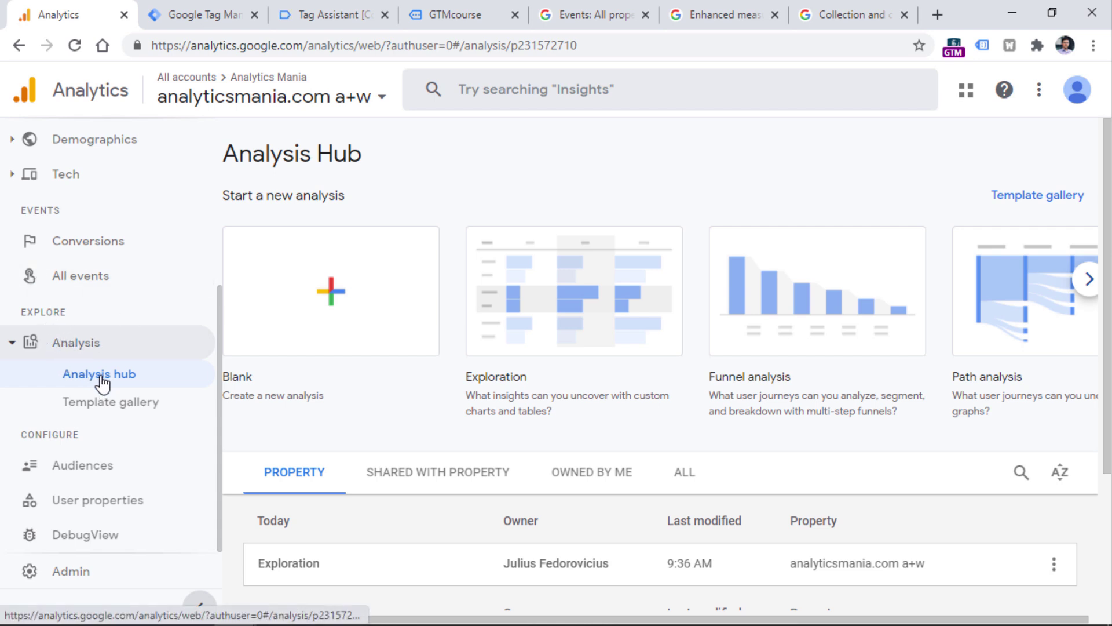
left_click(579, 304)
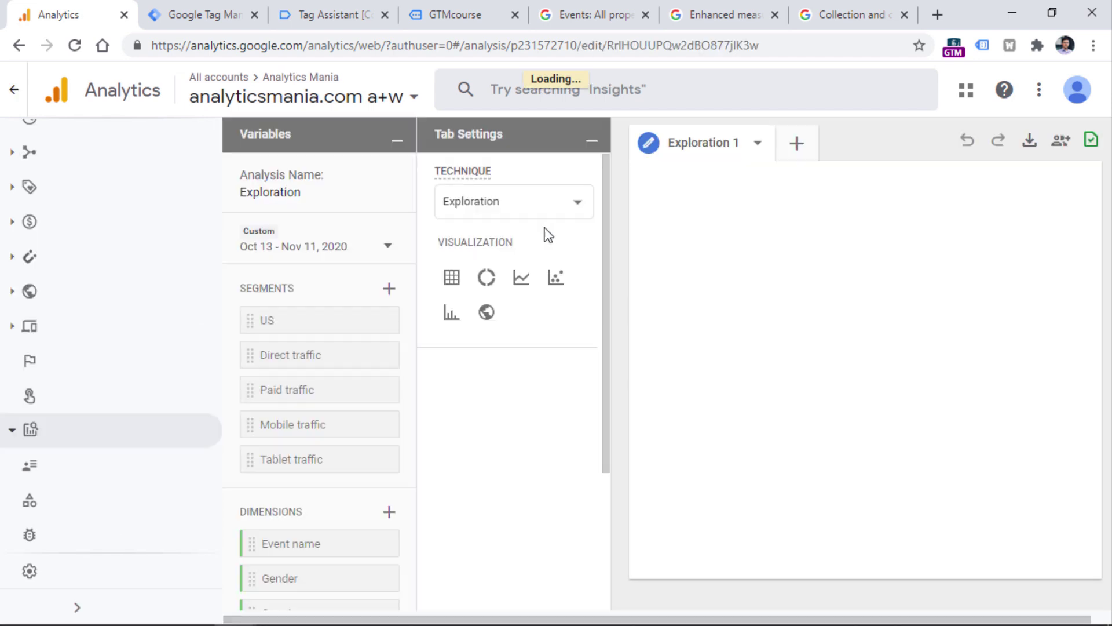
scroll(166, 255, "down", 5)
scroll(162, 302, "up", 5)
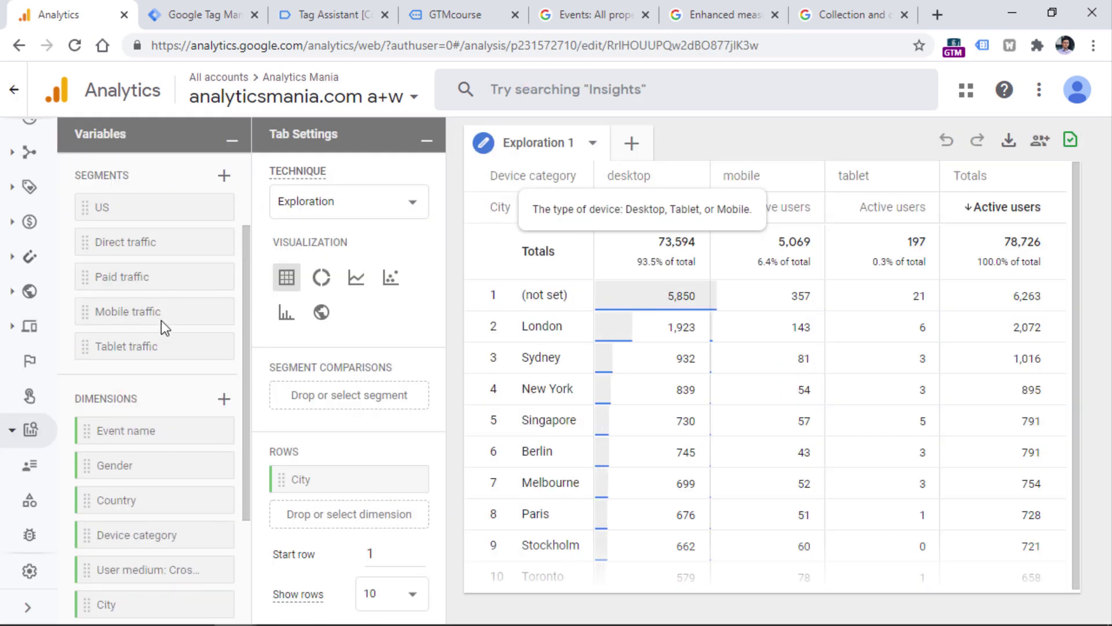
scroll(164, 293, "down", 3)
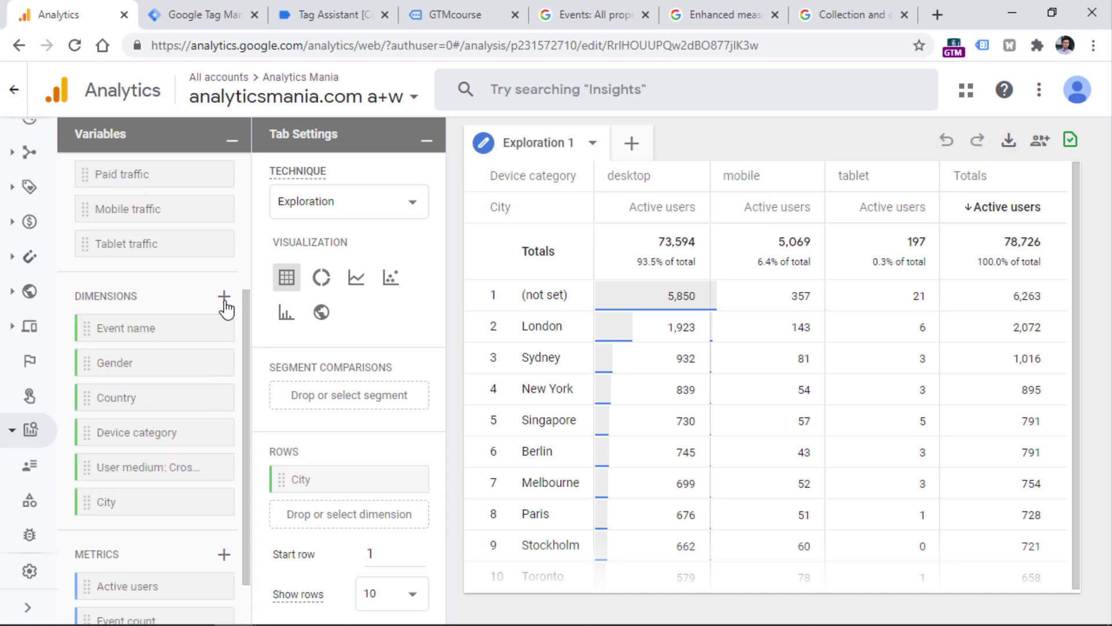
- Search the exploration's available dimensions for "mun", select the custom dimension menu_item_name, and close the dimension list without applying
left_click(224, 297)
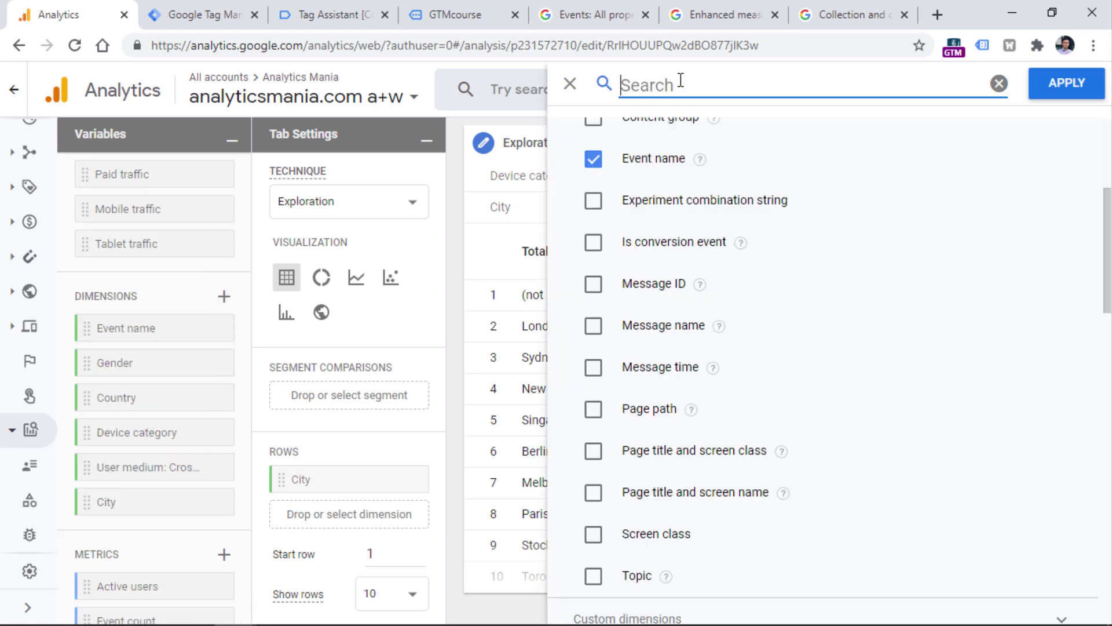
type("mun")
left_click(592, 181)
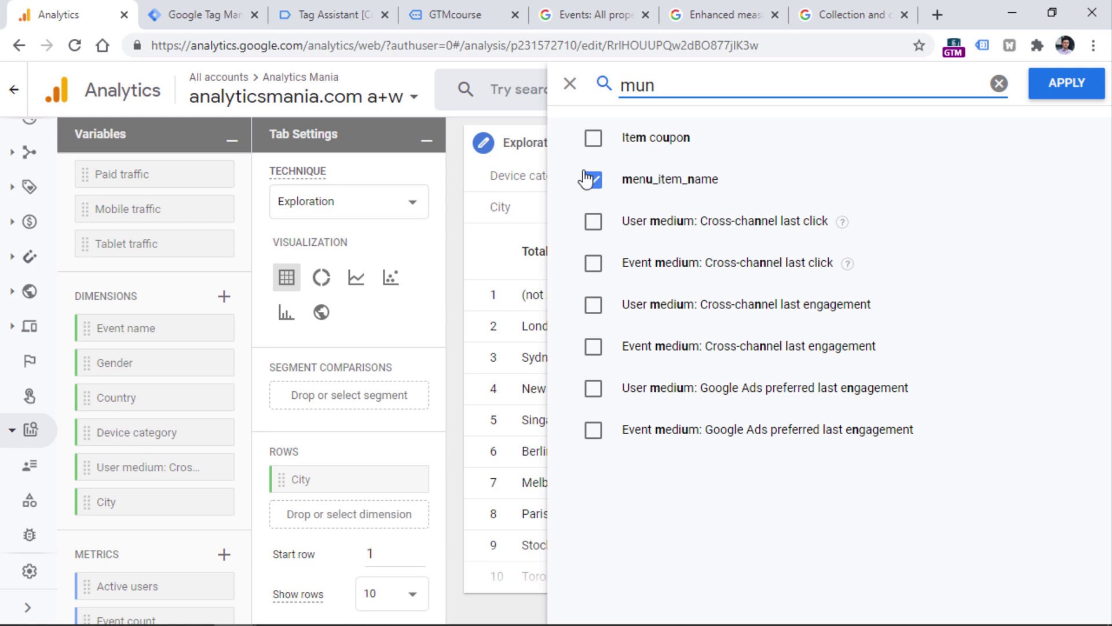
left_click(567, 87)
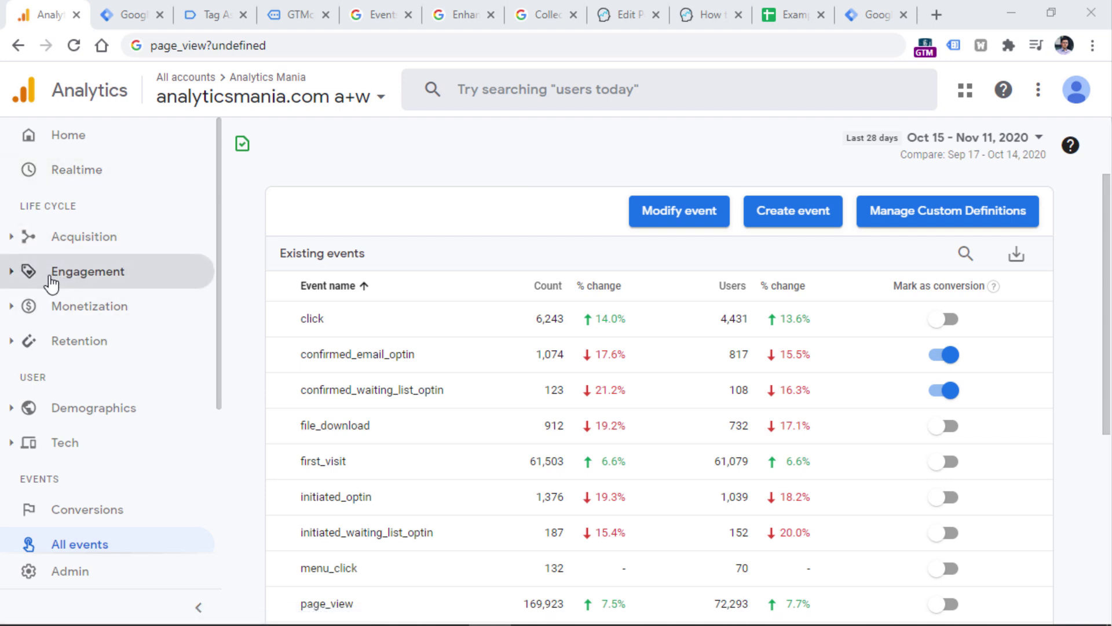
- Open the Events report under Engagement and view its table of event names
left_click(18, 282)
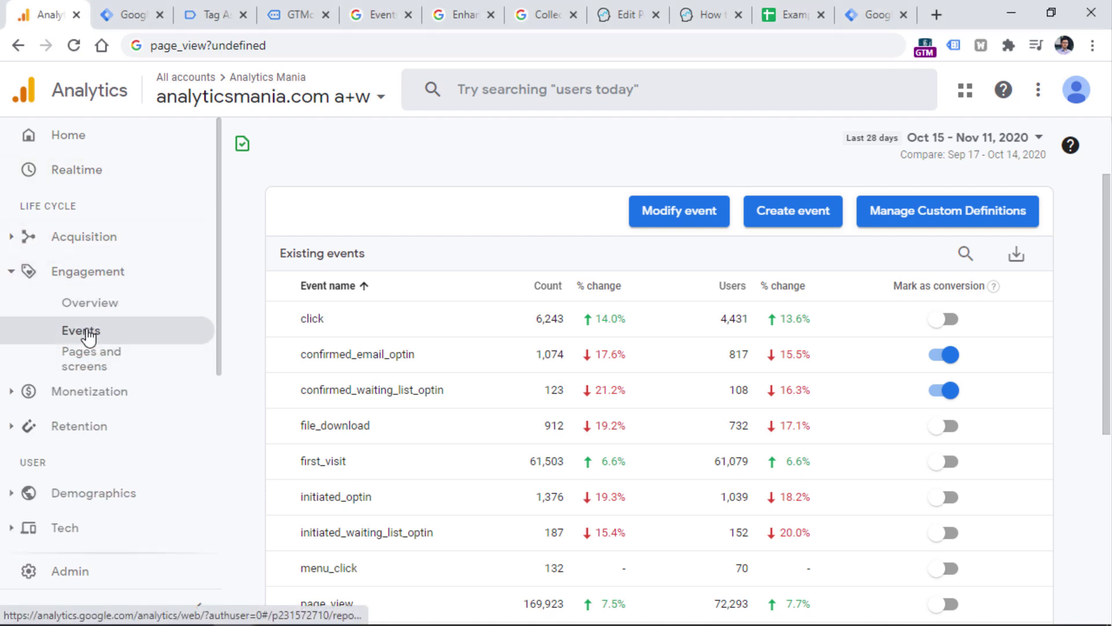
left_click(98, 337)
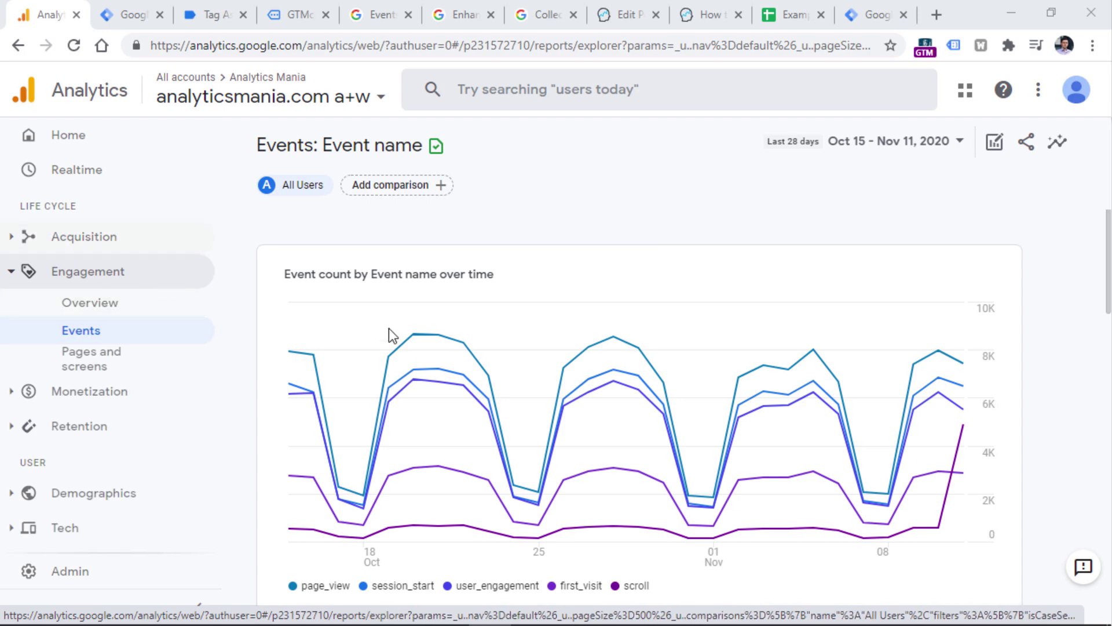
scroll(471, 280, "down", 10)
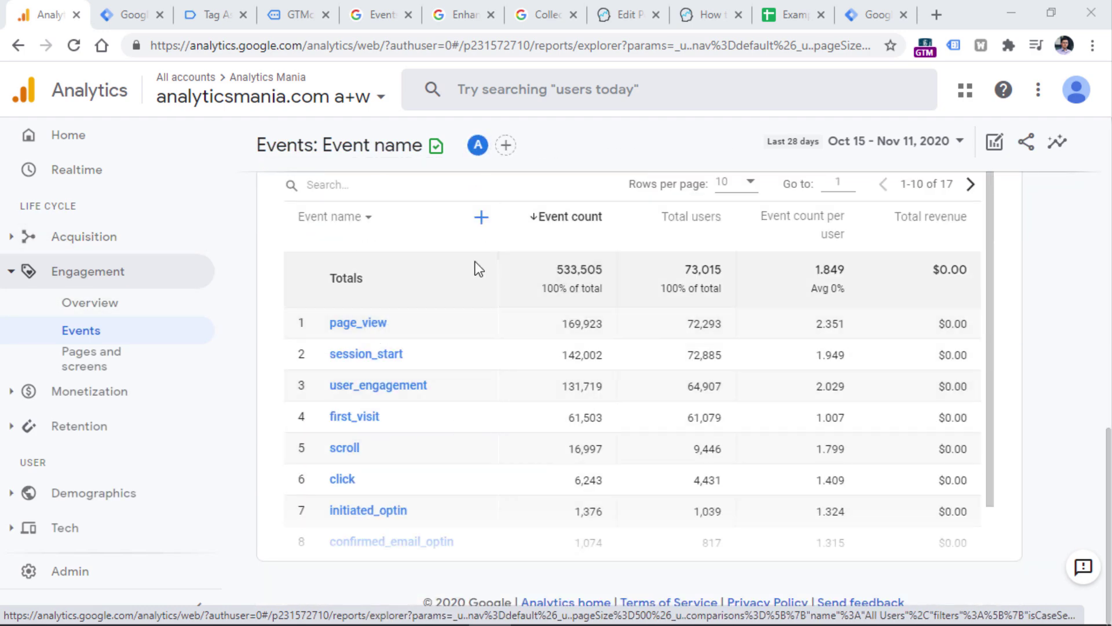